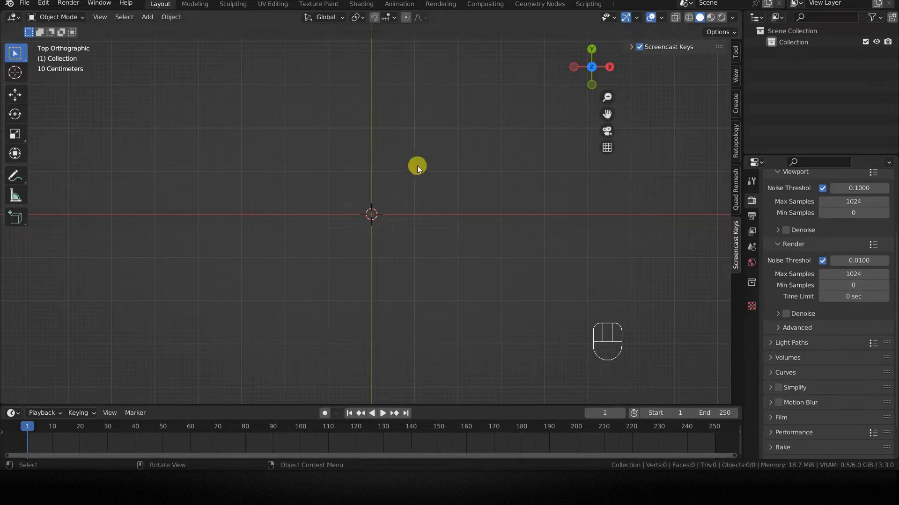
Add a Bézier curve at the origin in the top view and rotate it 90 degrees.
{"action": "mouse_move", "coordinate": [404, 177]}
{"action": "left_click", "coordinate": [459, 175]}
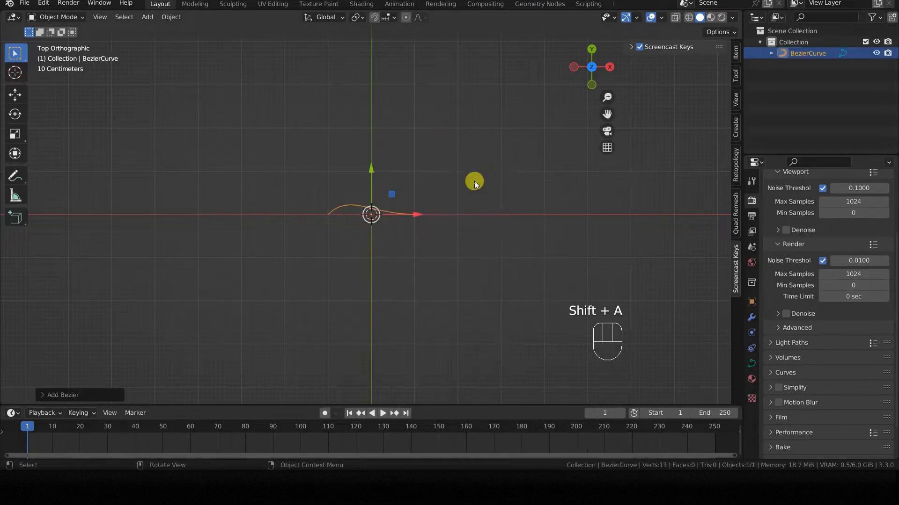
{"action": "key", "text": "r"}
{"action": "key", "text": "KP_9"}
{"action": "key", "text": "KP_0"}
{"action": "key", "text": "KP_Enter"}
Rotate the Bézier curve 180 degrees about the Y axis.
{"action": "key", "text": "r"}
{"action": "key", "text": "y"}
{"action": "key", "text": "KP_1"}
{"action": "key", "text": "KP_8"}
{"action": "key", "text": "KP_0"}
{"action": "key", "text": "KP_Enter"}
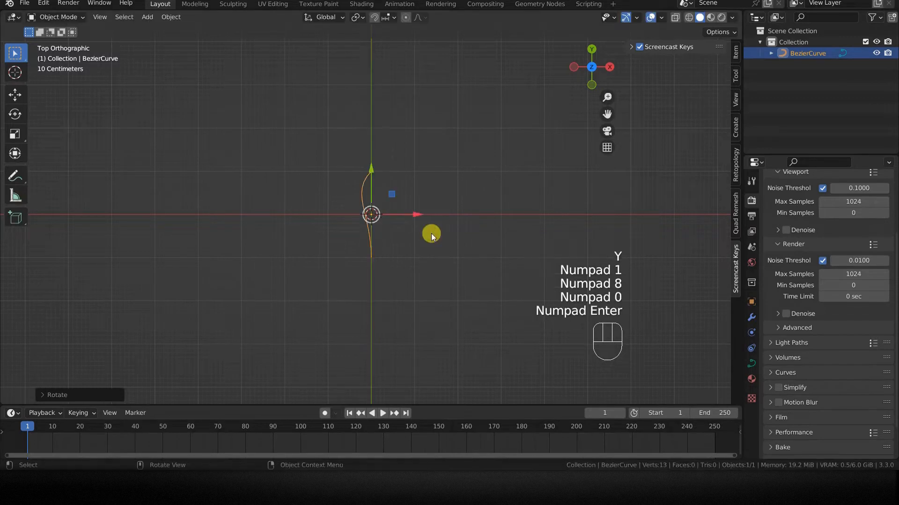
Scale the curve up to roughly twice its size and move its upper end point down to the negative X side.
{"action": "key", "text": "s"}
{"action": "left_click", "coordinate": [449, 234]}
{"action": "key", "text": "Tab"}
{"action": "left_click", "coordinate": [369, 121]}
{"action": "key", "text": "g"}
{"action": "left_click", "coordinate": [352, 206]}
Extrude two more control points from the curve's upper end, one toward positive X and one further up along Y.
{"action": "key", "text": "e"}
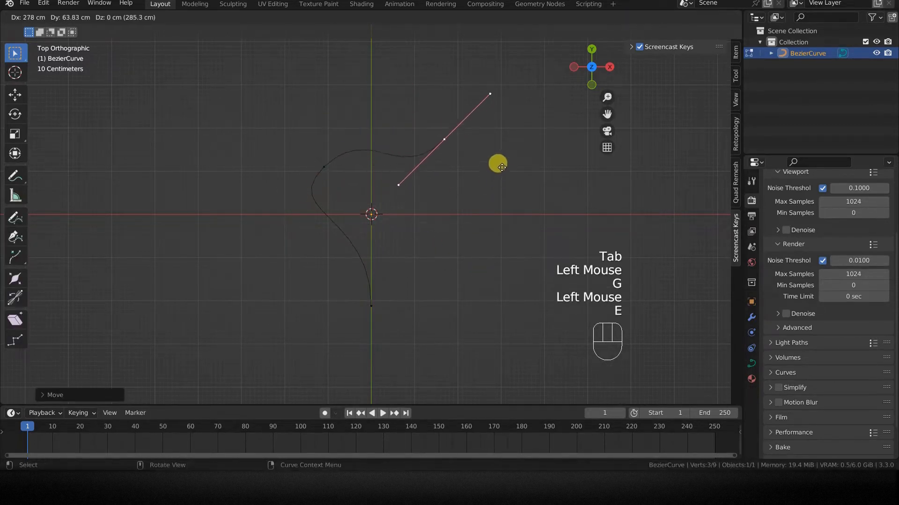
{"action": "left_click", "coordinate": [513, 157]}
{"action": "key", "text": "e"}
{"action": "left_click", "coordinate": [524, 64]}
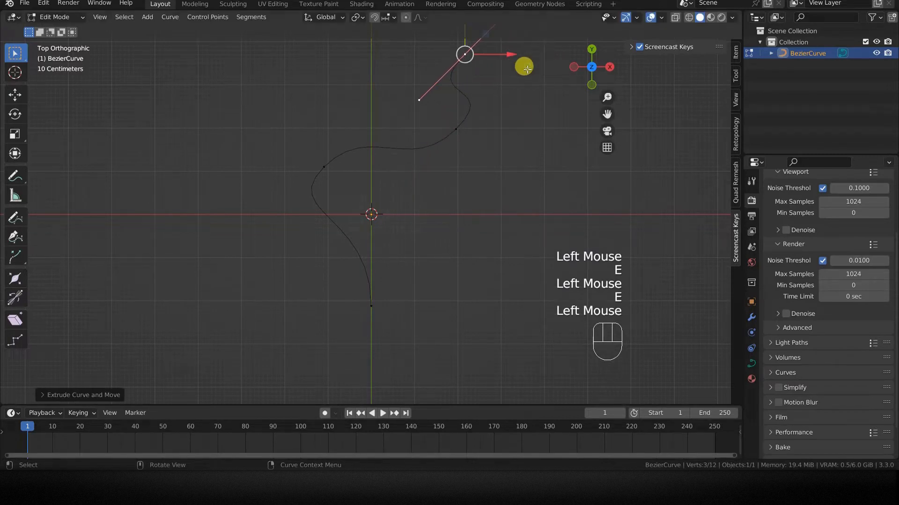
Rotate the new end point until its handles are nearly horizontal and move it slightly toward positive X.
{"action": "key", "text": "r"}
{"action": "left_click", "coordinate": [528, 116]}
{"action": "key", "text": "g"}
{"action": "left_click", "coordinate": [557, 89]}
{"action": "key", "text": "Tab"}
{"action": "scroll", "coordinate": [479, 196], "scroll_direction": "down", "scroll_amount": 1}
{"action": "middle_click_drag", "start_coordinate": [478, 198], "coordinate": [462, 237], "text": "shift"}
{"action": "scroll", "coordinate": [463, 237], "scroll_direction": "up", "scroll_amount": 1}
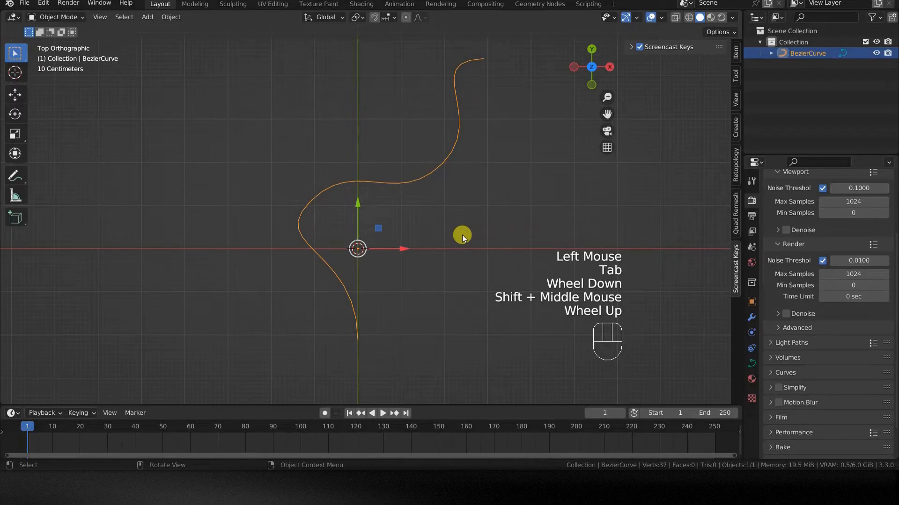
{"action": "mouse_move", "coordinate": [442, 292]}
{"action": "middle_mouse_down", "text": "shift"}
{"action": "mouse_move", "coordinate": [444, 284]}
{"action": "mouse_move", "coordinate": [444, 308]}
{"action": "middle_mouse_up", "text": "shift"}
{"action": "scroll", "coordinate": [444, 290], "scroll_direction": "up", "scroll_amount": 1}
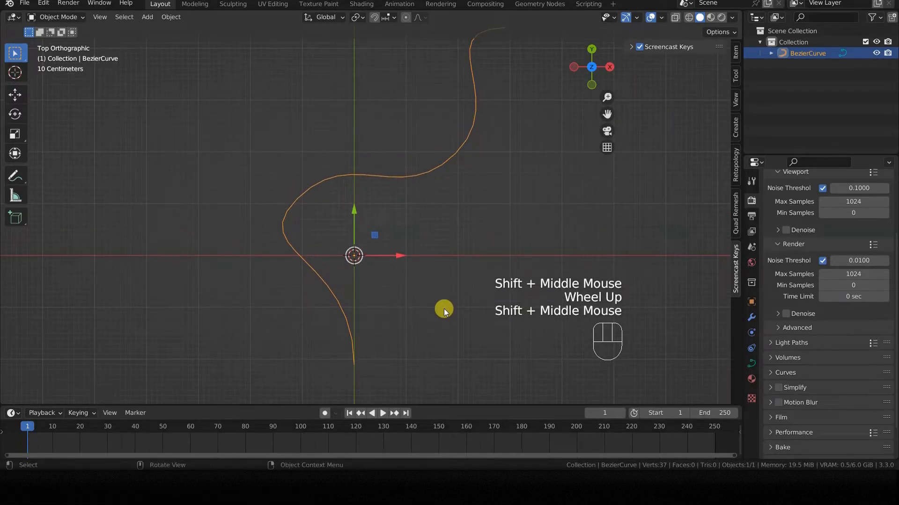
Move the curve's second control point slightly toward positive X and rotate its handles to smooth the first bend.
{"action": "key", "text": "Tab"}
{"action": "key", "text": "a"}
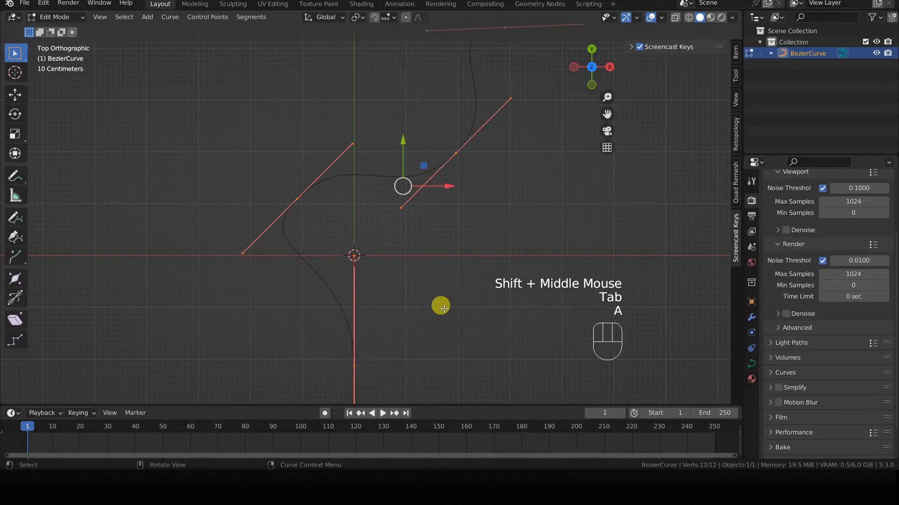
{"action": "key", "text": "Tab"}
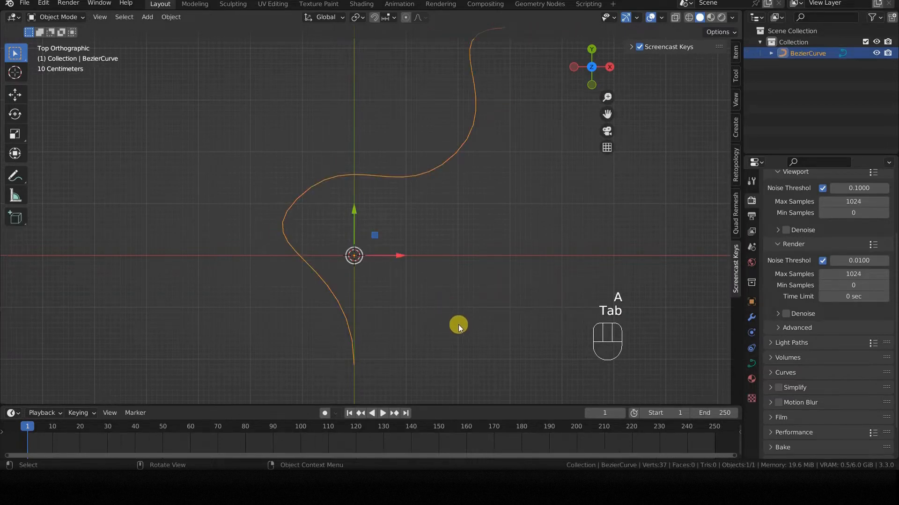
{"action": "key", "text": "Tab"}
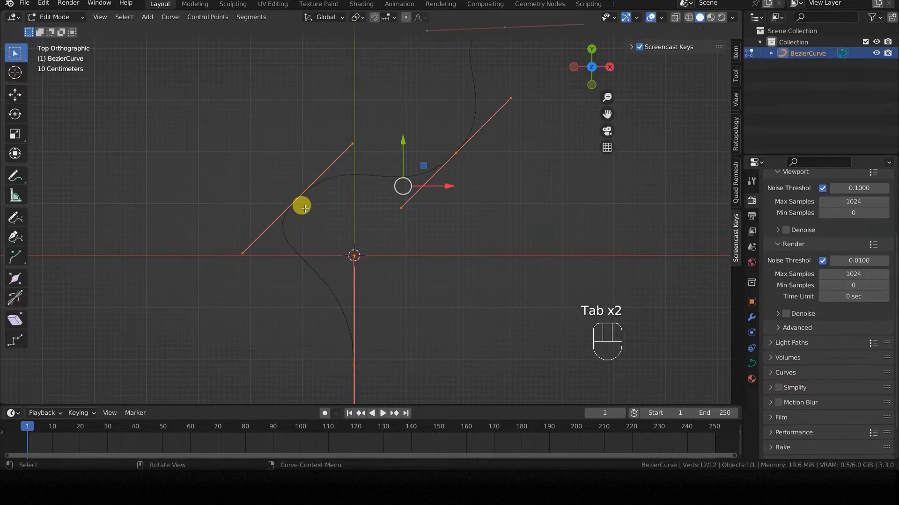
{"action": "left_click", "coordinate": [309, 206]}
{"action": "key", "text": "g"}
{"action": "left_click", "coordinate": [325, 205]}
{"action": "key", "text": "r"}
{"action": "left_click", "coordinate": [387, 203]}
{"action": "key", "text": "Tab"}
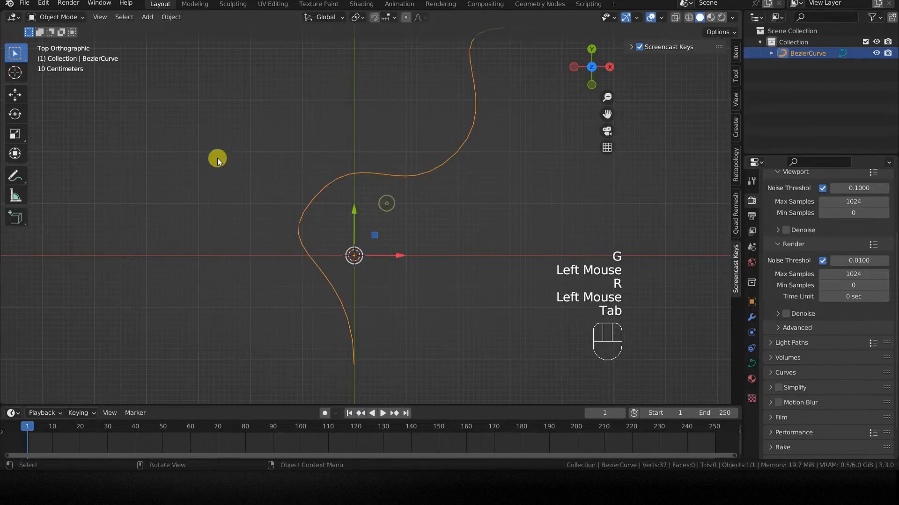
Add a Bézier circle, shrink it and place it clear of the curve on the negative X side.
{"action": "key", "text": "shift+a"}
{"action": "mouse_move", "coordinate": [217, 158]}
{"action": "left_click", "coordinate": [270, 168]}
{"action": "key", "text": "g"}
{"action": "left_click", "coordinate": [208, 178]}
{"action": "key", "text": "s"}
{"action": "left_click", "coordinate": [227, 195]}
{"action": "key", "text": "g"}
{"action": "left_click", "coordinate": [233, 199]}
Rename the Bézier circle as profile.
{"action": "double_click", "coordinate": [805, 53]}
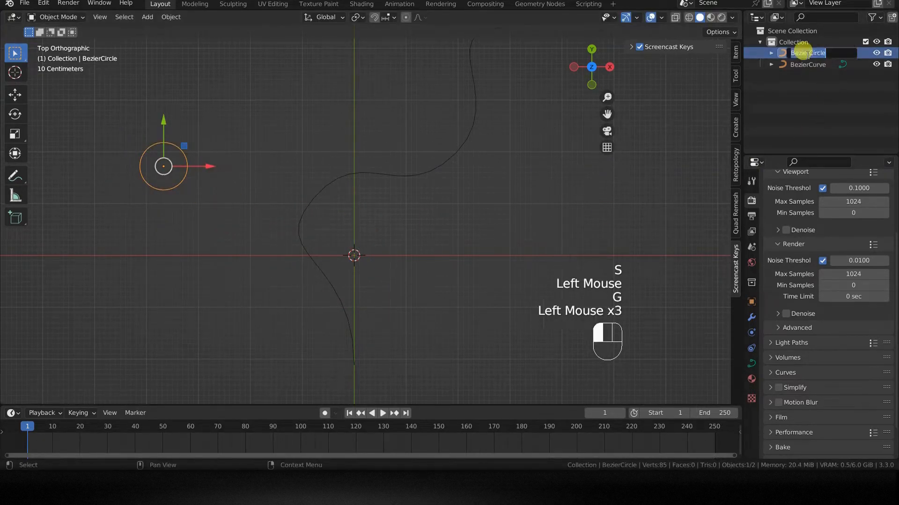
{"action": "type", "text": "profile"}
{"action": "key", "text": "Return"}
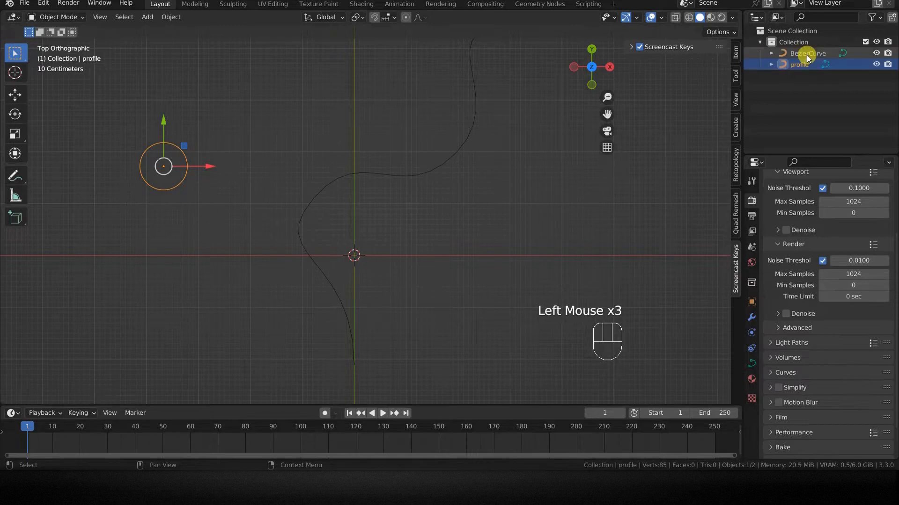
Rename the winding Bézier curve as Vessel Path.
{"action": "left_click", "coordinate": [806, 56]}
{"action": "middle_click_drag", "start_coordinate": [335, 281], "coordinate": [321, 233]}
{"action": "scroll", "coordinate": [321, 233], "scroll_direction": "up", "scroll_amount": 1}
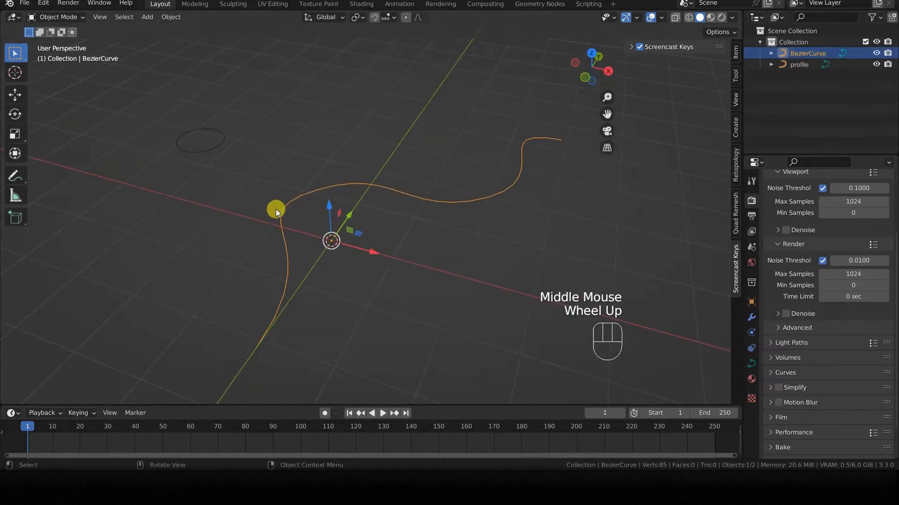
{"action": "left_click", "coordinate": [213, 152]}
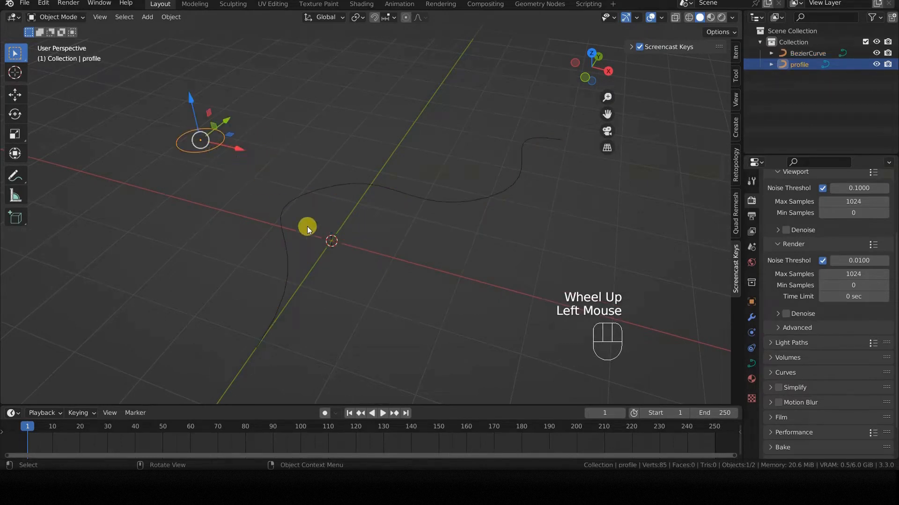
{"action": "left_click", "coordinate": [282, 232]}
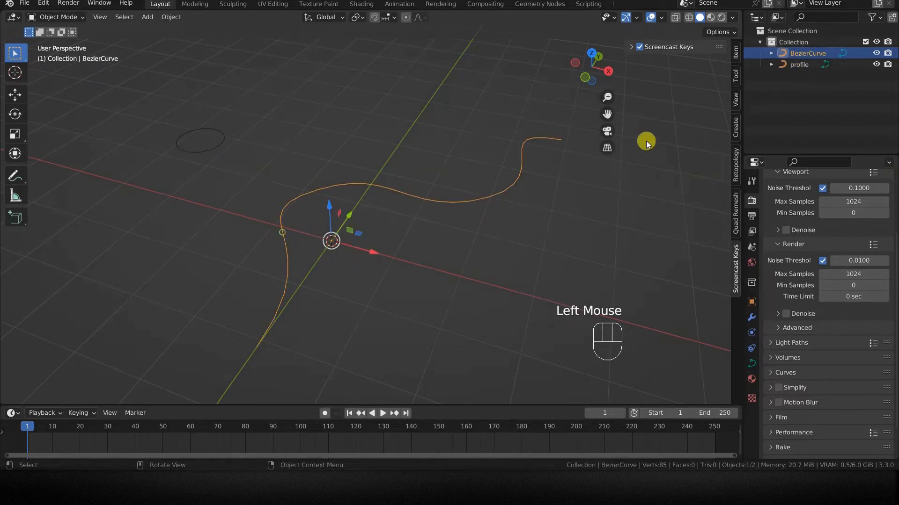
{"action": "double_click", "coordinate": [802, 52]}
{"action": "type", "text": "Vessel Path"}
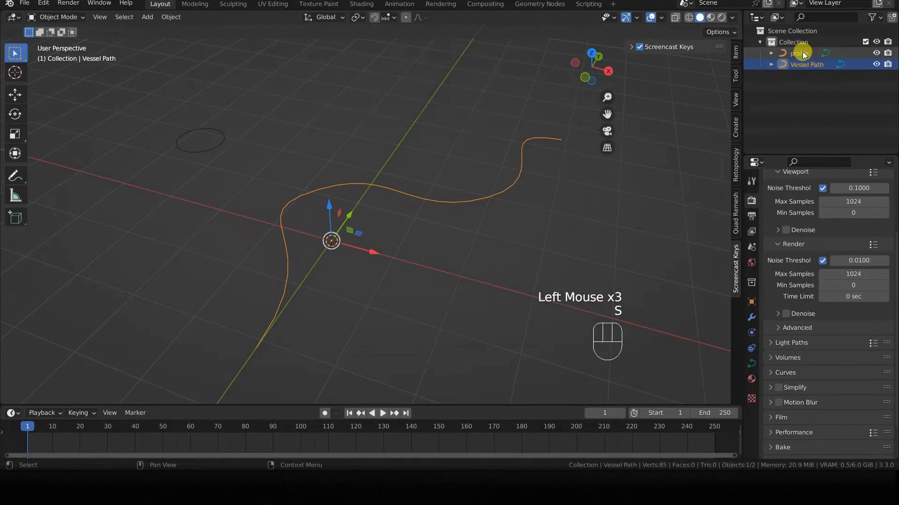
{"action": "key", "text": "Return"}
Set the Vessel Path's bevel to Object and assign the profile circle as its bevel object.
{"action": "left_click", "coordinate": [752, 364]}
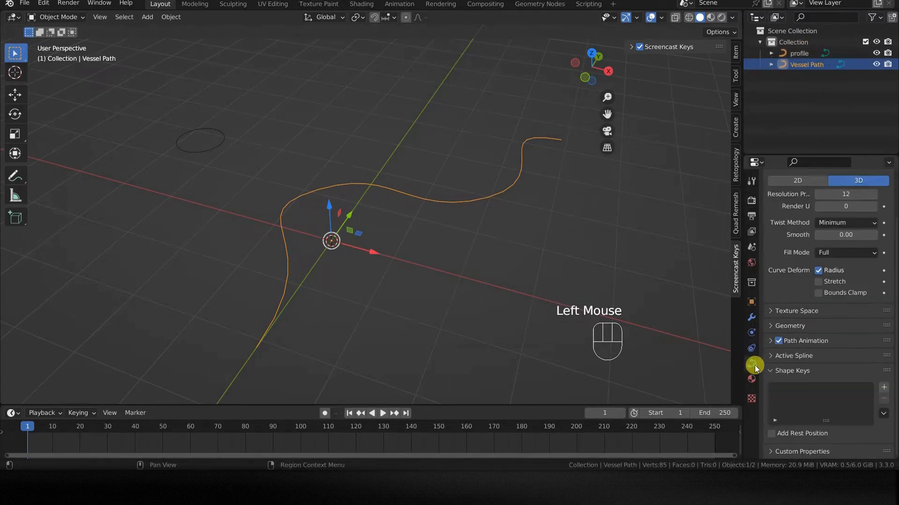
{"action": "left_click", "coordinate": [770, 326]}
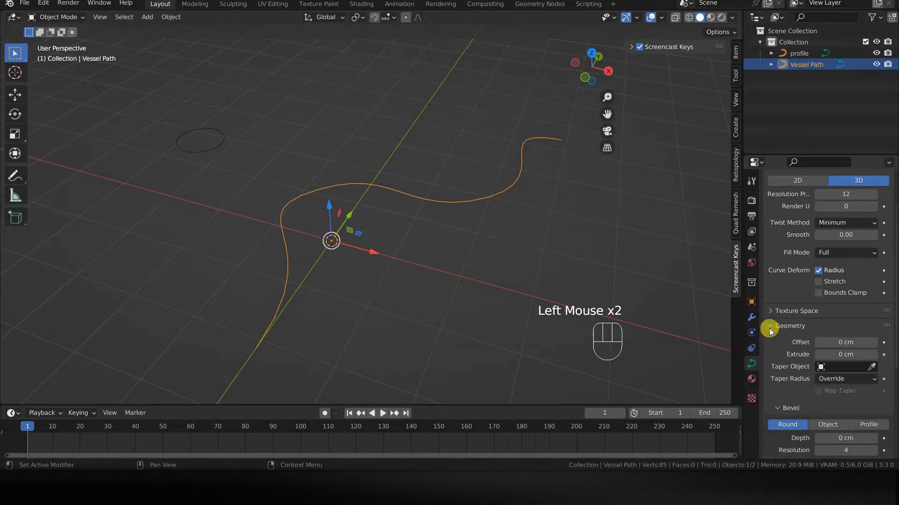
{"action": "scroll", "coordinate": [800, 340], "scroll_direction": "down", "scroll_amount": 5}
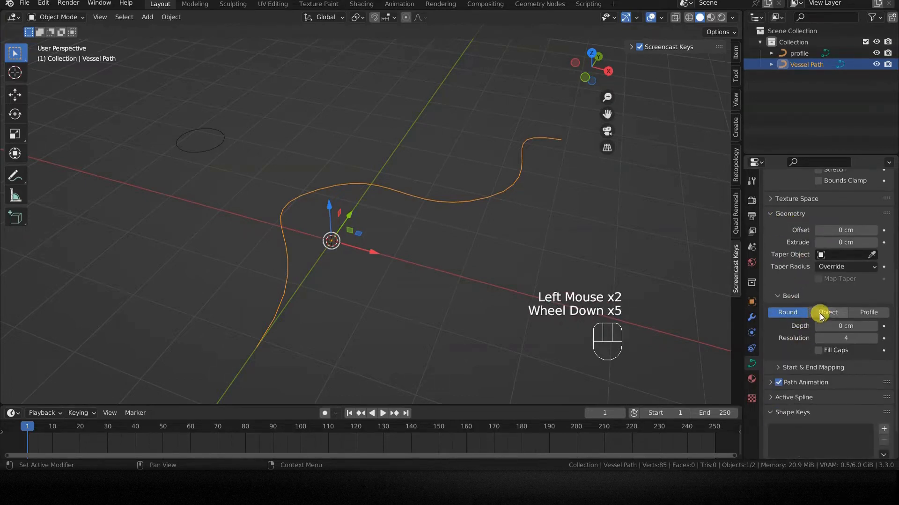
{"action": "left_click", "coordinate": [819, 313]}
{"action": "scroll", "coordinate": [824, 309], "scroll_direction": "down", "scroll_amount": 1}
{"action": "left_click", "coordinate": [833, 296]}
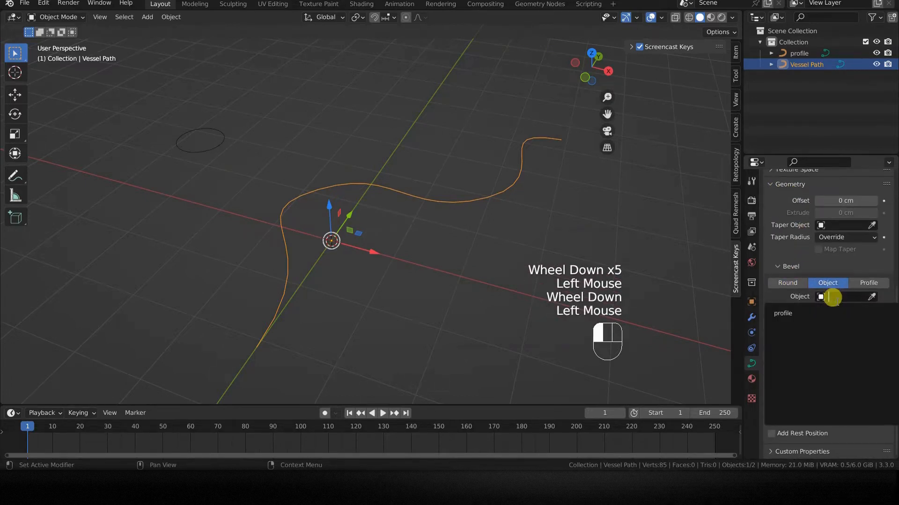
{"action": "left_click", "coordinate": [830, 313]}
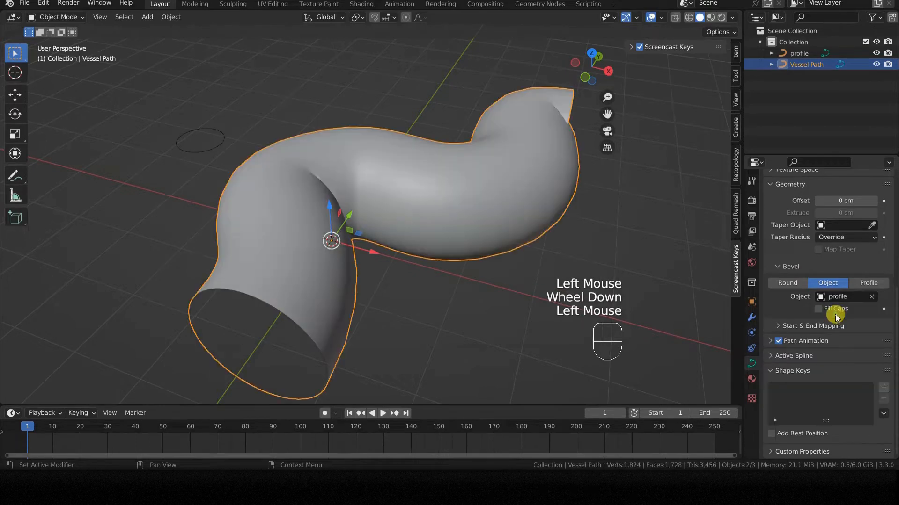
Scale the profile circle down so the Vessel Path tube gets thinner.
{"action": "middle_click_drag", "start_coordinate": [281, 254], "coordinate": [294, 233]}
{"action": "scroll", "coordinate": [284, 241], "scroll_direction": "up", "scroll_amount": 2}
{"action": "middle_click", "coordinate": [233, 187]}
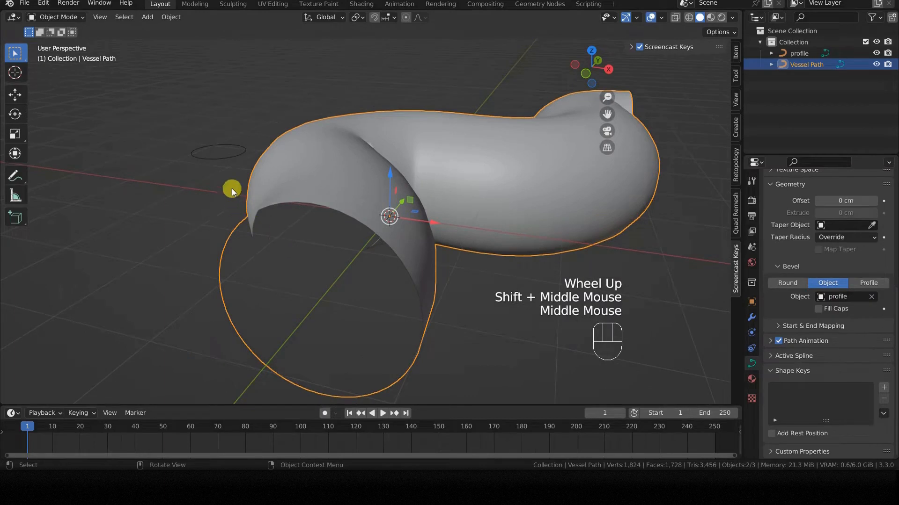
{"action": "left_click", "coordinate": [216, 157]}
{"action": "key", "text": "s"}
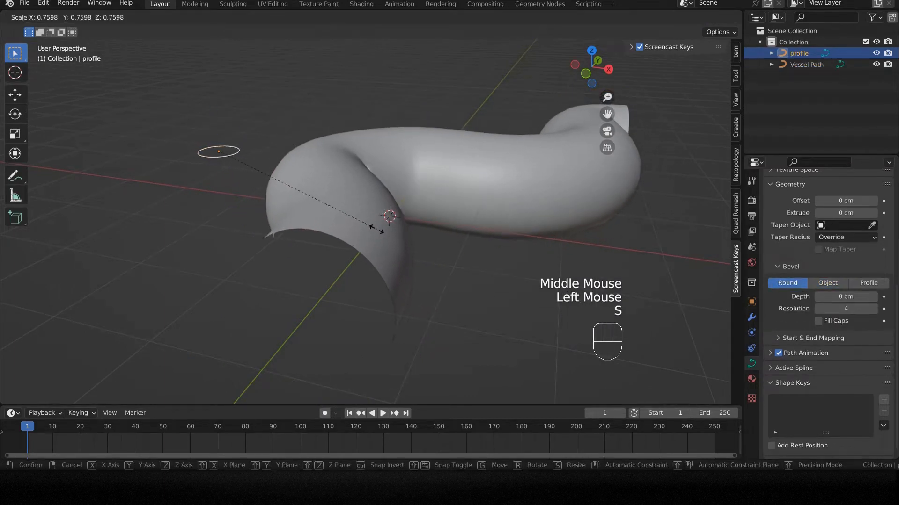
{"action": "left_click", "coordinate": [320, 202]}
Fine-tune the scale of the profile circle to adjust the tube's thickness.
{"action": "middle_click_drag", "start_coordinate": [381, 280], "coordinate": [338, 338]}
{"action": "scroll", "coordinate": [361, 296], "scroll_direction": "down", "scroll_amount": 1}
{"action": "middle_click_drag", "start_coordinate": [370, 262], "coordinate": [362, 290], "text": "shift"}
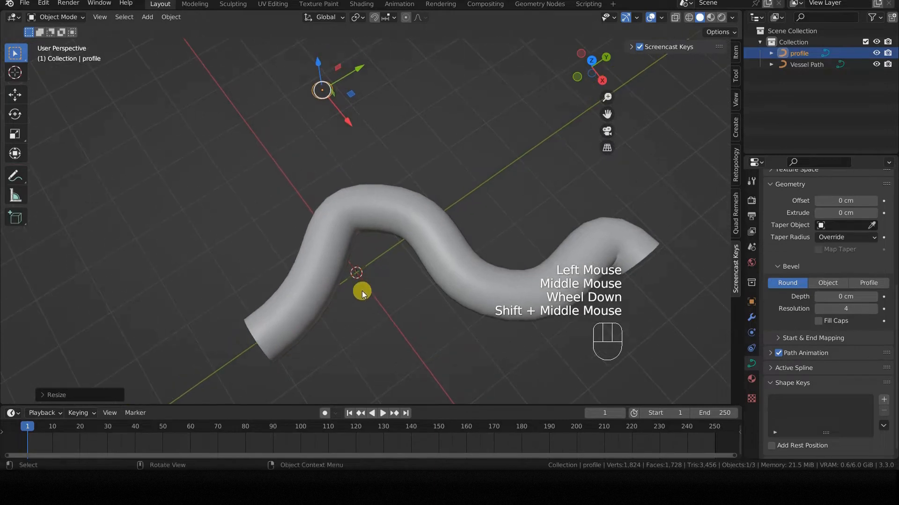
{"action": "key", "text": "s"}
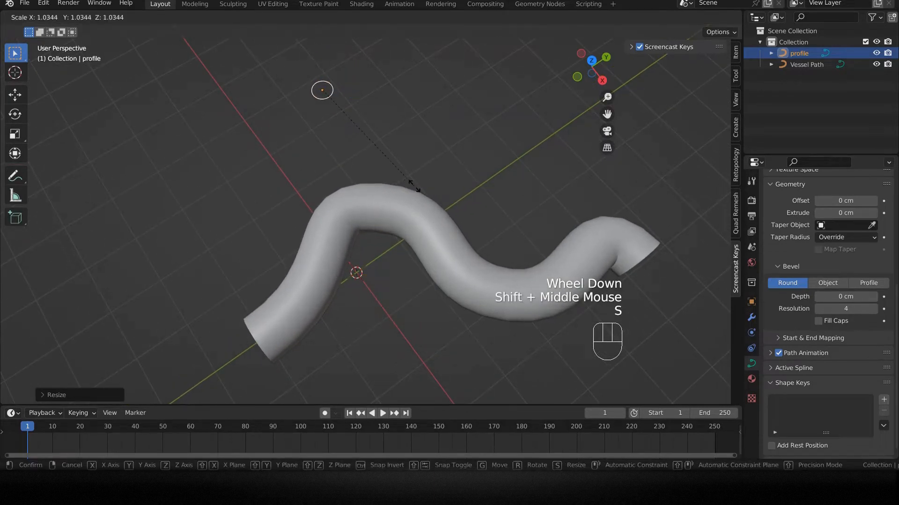
{"action": "left_click", "coordinate": [412, 178]}
{"action": "key", "text": "Tab"}
{"action": "left_click", "coordinate": [333, 86]}
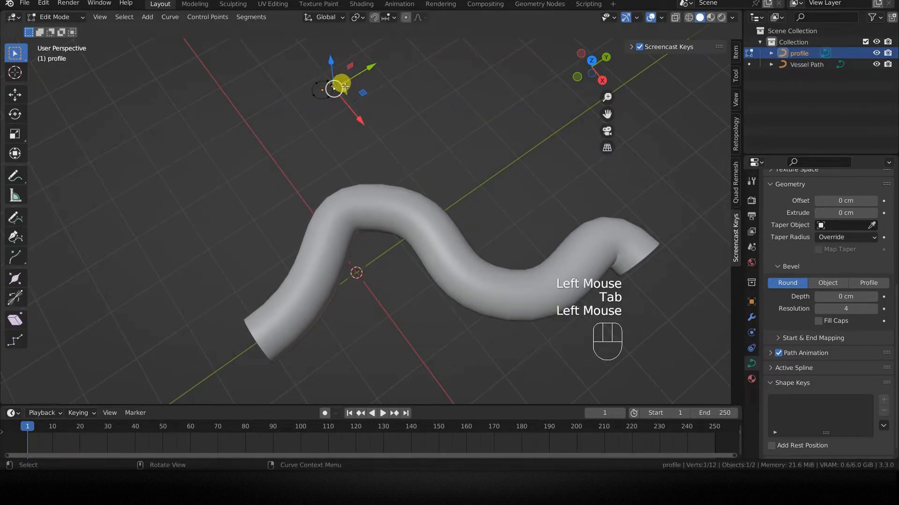
{"action": "key", "text": "Tab"}
Turn off Backface Culling in the viewport shading so the tube's inner faces are drawn.
{"action": "middle_click_drag", "start_coordinate": [402, 314], "coordinate": [344, 242]}
{"action": "scroll", "coordinate": [445, 237], "scroll_direction": "up", "scroll_amount": 2}
{"action": "scroll", "coordinate": [284, 267], "scroll_direction": "up", "scroll_amount": 1}
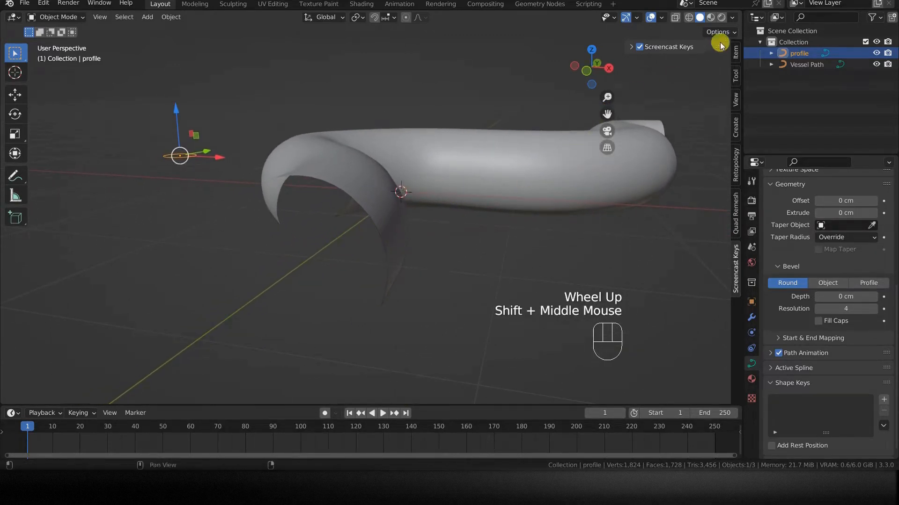
{"action": "left_click", "coordinate": [732, 18]}
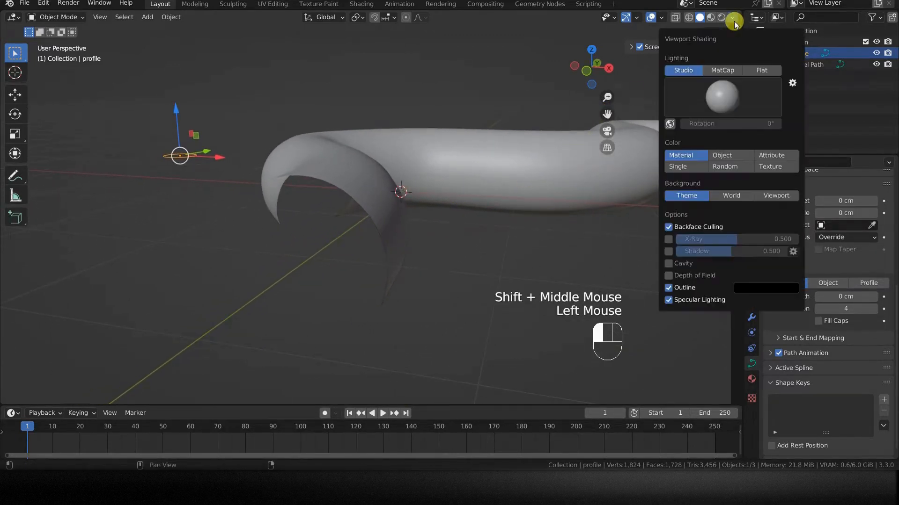
{"action": "left_click", "coordinate": [667, 229]}
{"action": "mouse_move", "coordinate": [523, 251]}
{"action": "middle_mouse_down"}
{"action": "mouse_move", "coordinate": [531, 248]}
{"action": "mouse_move", "coordinate": [523, 238]}
{"action": "mouse_move", "coordinate": [493, 238]}
{"action": "mouse_move", "coordinate": [507, 283]}
{"action": "mouse_move", "coordinate": [496, 342]}
{"action": "middle_mouse_up"}
{"action": "scroll", "coordinate": [523, 238], "scroll_direction": "up", "scroll_amount": 2}
{"action": "scroll", "coordinate": [471, 310], "scroll_direction": "down", "scroll_amount": 1}
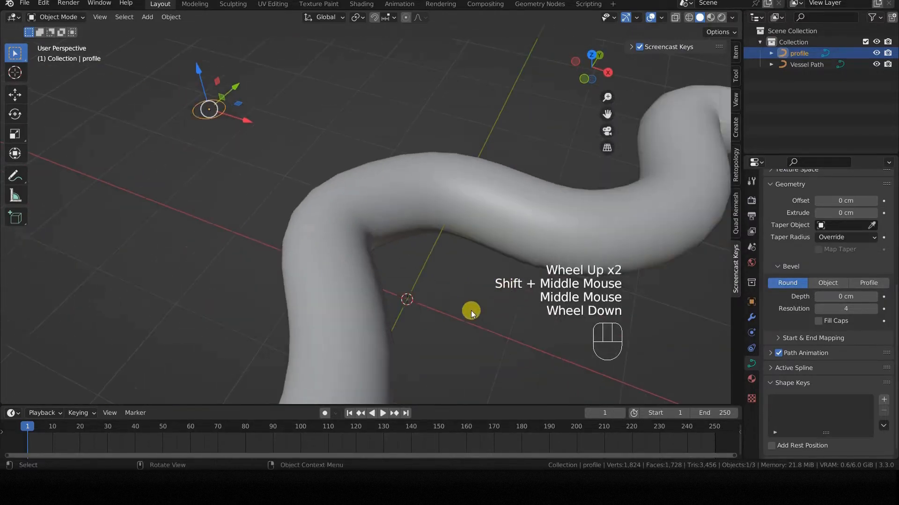
Edit the Vessel Path curve and nudge the control point at its first bend.
{"action": "key", "text": "Tab"}
{"action": "key", "text": "Tab"}
{"action": "left_click", "coordinate": [359, 242]}
{"action": "scroll", "coordinate": [360, 241], "scroll_direction": "down", "scroll_amount": 2}
{"action": "key", "text": "Tab"}
{"action": "left_click", "coordinate": [377, 207]}
{"action": "left_click", "coordinate": [403, 163]}
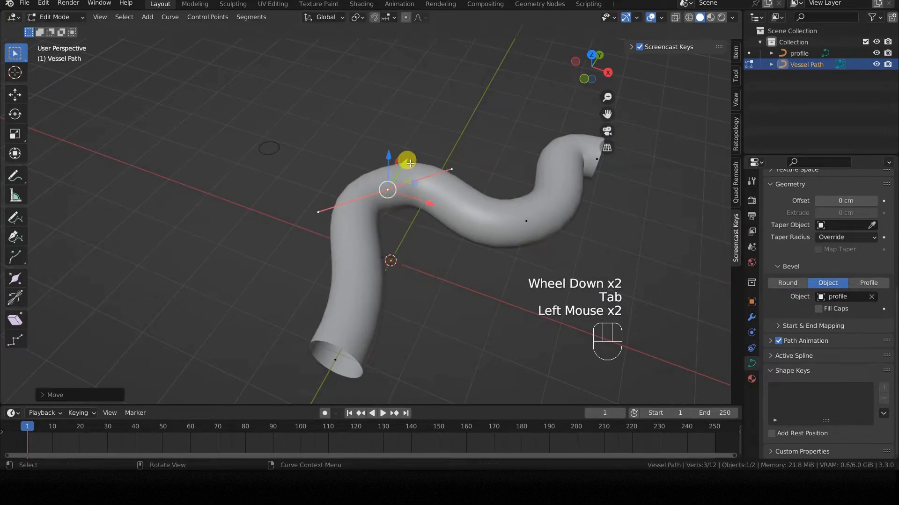
Return to Object Mode and duplicate the Vessel Path tube in place.
{"action": "key", "text": "Tab"}
{"action": "key", "text": "shift+d"}
{"action": "key", "text": "KP_Enter"}
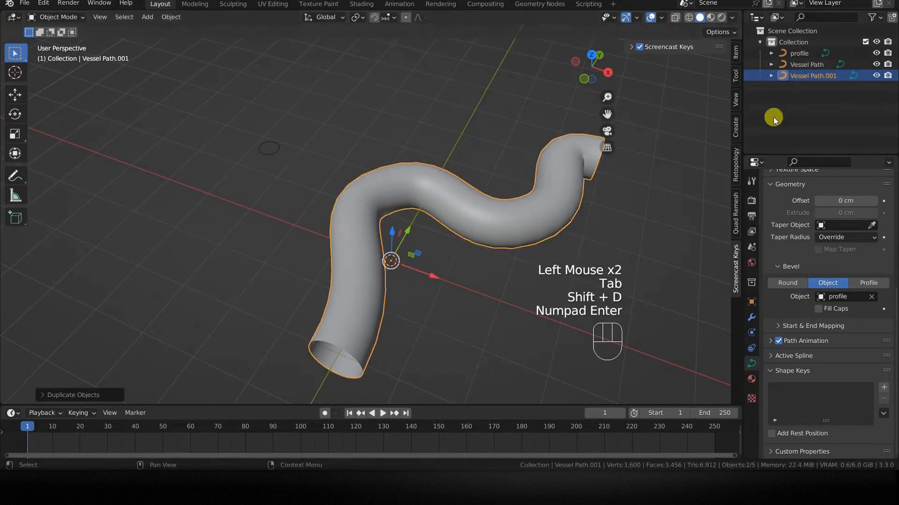
Rename the duplicate as Path copy and hide it in both the viewport and renders.
{"action": "double_click", "coordinate": [802, 77]}
{"action": "type", "text": "a"}
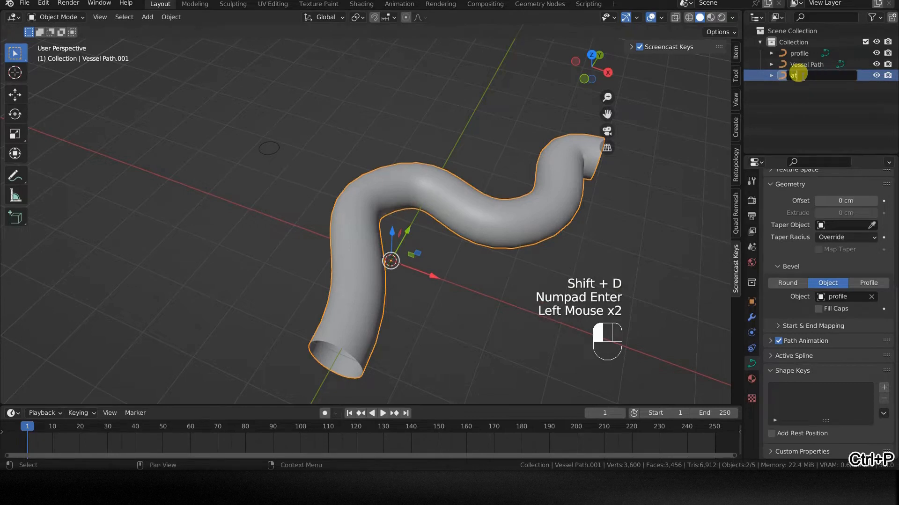
{"action": "type", "text": "t"}
{"action": "key", "text": "BackSpace"}
{"action": "type", "text": "th copy"}
{"action": "key", "text": "Return"}
{"action": "left_click", "coordinate": [876, 53]}
{"action": "left_click", "coordinate": [889, 54]}
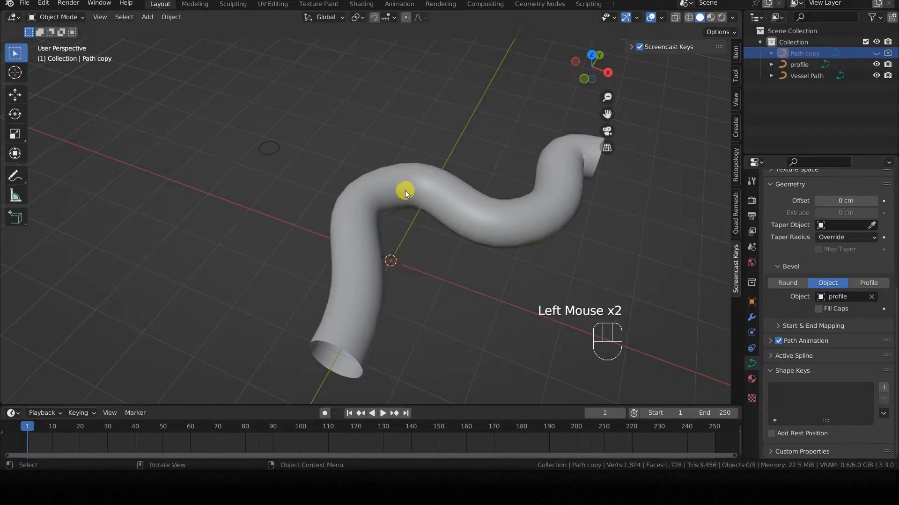
Select the original Vessel Path tube.
{"action": "middle_click_drag", "start_coordinate": [433, 257], "coordinate": [415, 241]}
{"action": "scroll", "coordinate": [428, 237], "scroll_direction": "up", "scroll_amount": 2}
{"action": "left_click", "coordinate": [815, 75]}
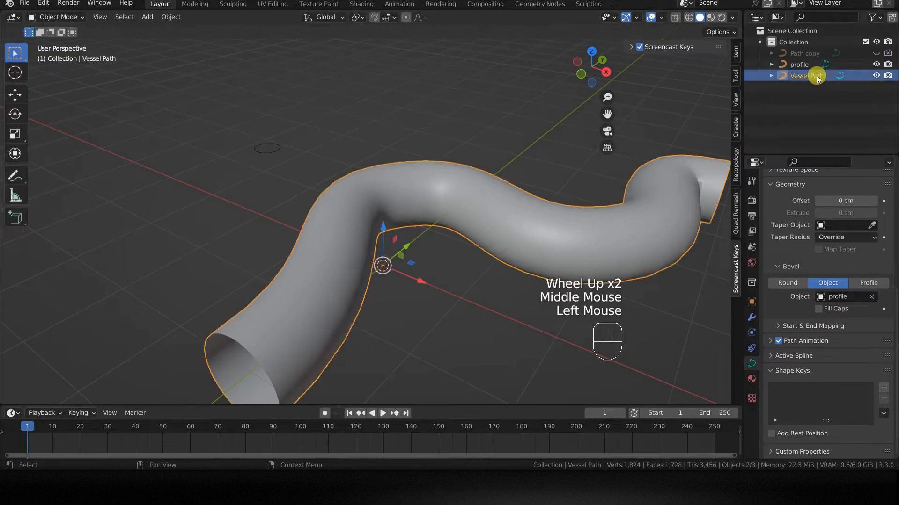
{"action": "middle_click_drag", "start_coordinate": [448, 277], "coordinate": [428, 226], "text": "shift"}
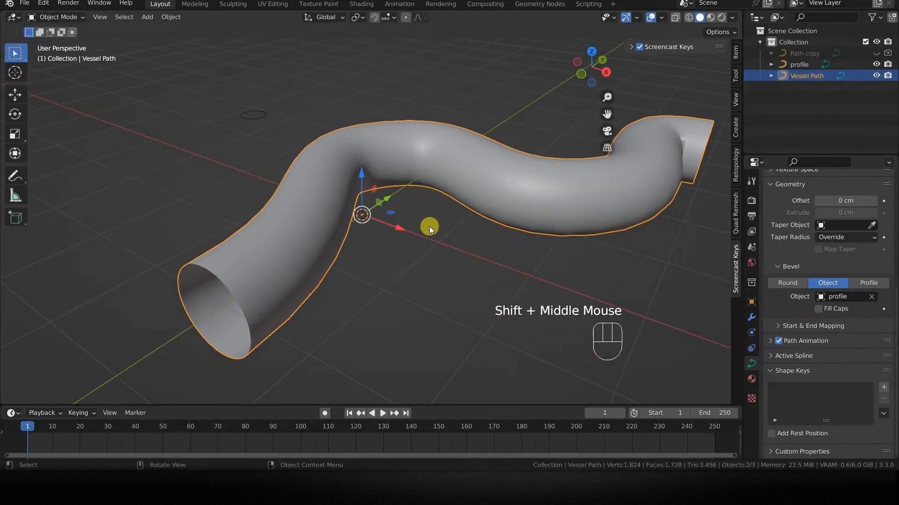
Convert the Vessel Path tube from a curve to a mesh.
{"action": "middle_click_drag", "start_coordinate": [428, 226], "coordinate": [437, 229]}
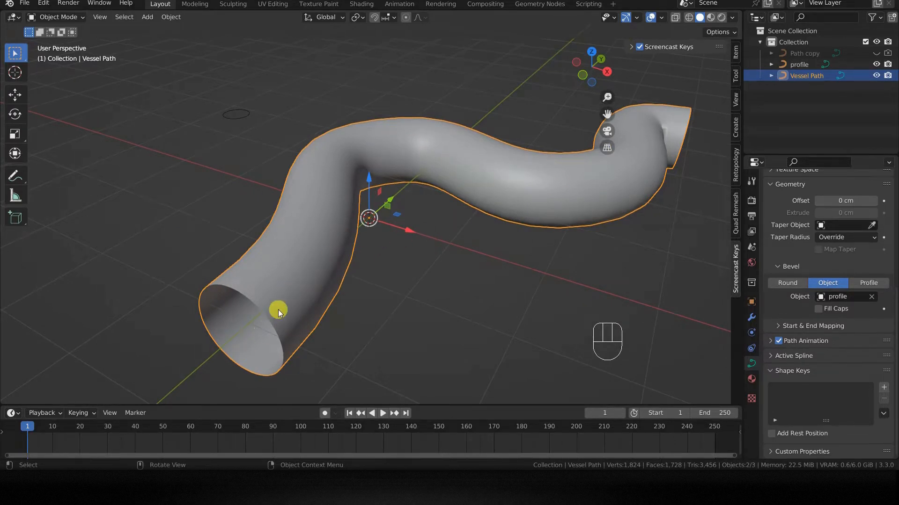
{"action": "scroll", "coordinate": [278, 310], "scroll_direction": "down", "scroll_amount": 2}
{"action": "middle_click_drag", "start_coordinate": [278, 310], "coordinate": [345, 296]}
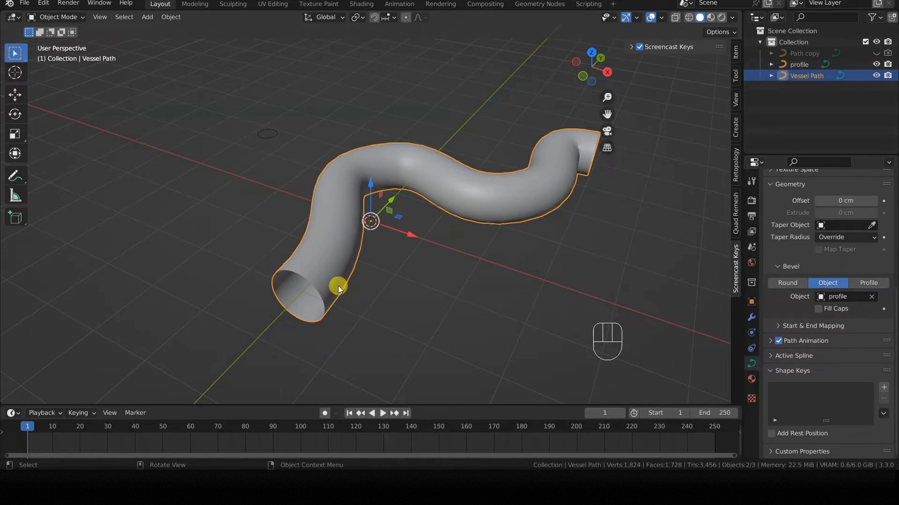
{"action": "right_click", "coordinate": [338, 285]}
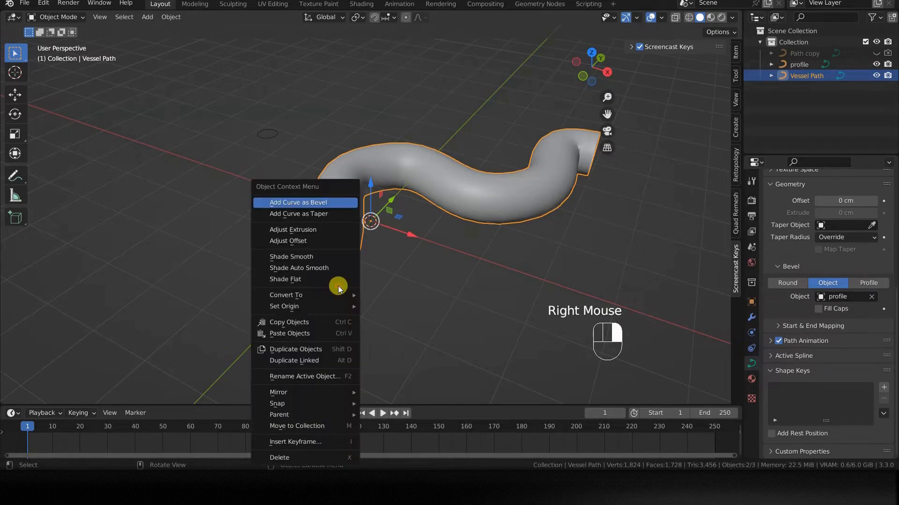
{"action": "mouse_move", "coordinate": [330, 294]}
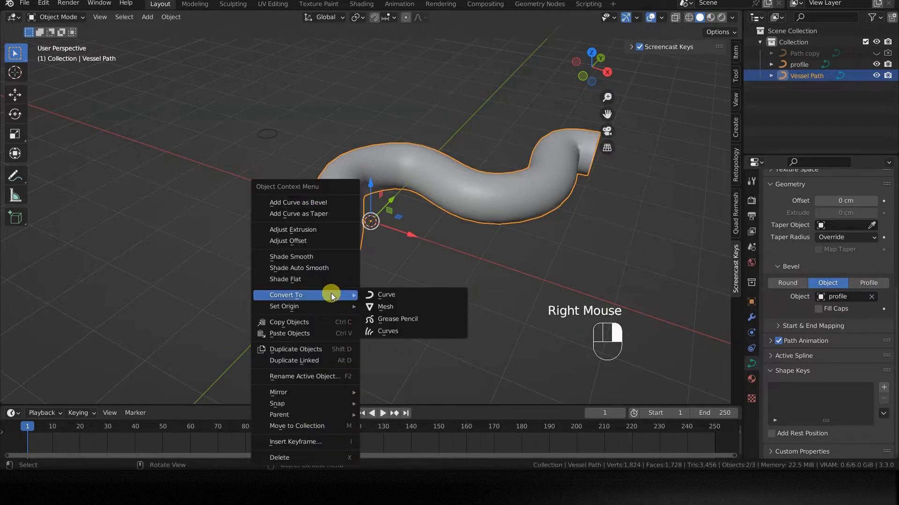
{"action": "left_click", "coordinate": [389, 307]}
Inspect the mesh tube's edge loops in Edit Mode, select the loop around its near open end, and return to Object Mode.
{"action": "key", "text": "Tab"}
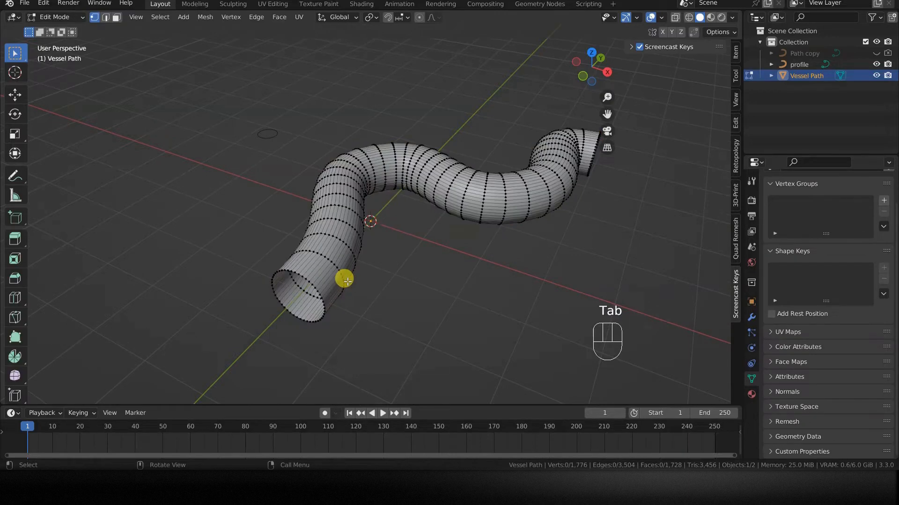
{"action": "middle_click_drag", "start_coordinate": [343, 279], "coordinate": [301, 315]}
{"action": "scroll", "coordinate": [297, 325], "scroll_direction": "up", "scroll_amount": 2}
{"action": "middle_click_drag", "start_coordinate": [187, 338], "coordinate": [265, 257]}
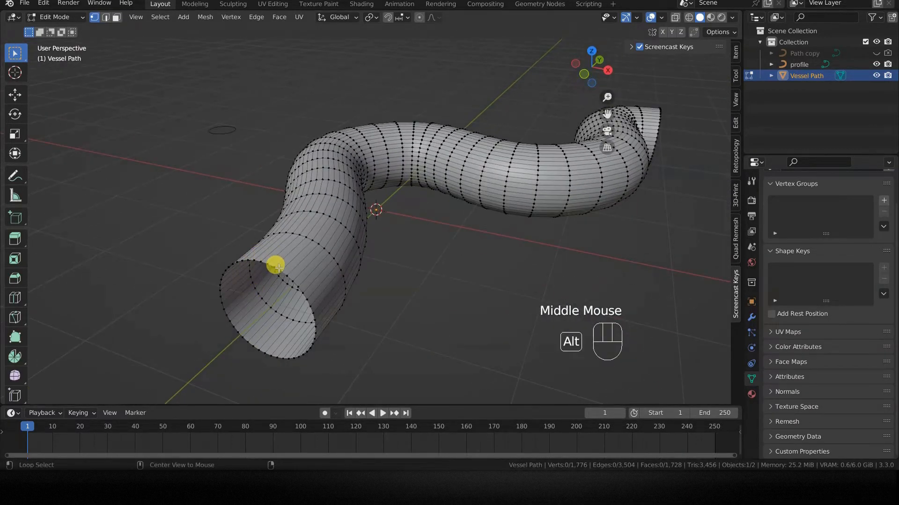
{"action": "left_click", "coordinate": [280, 269], "text": "alt"}
{"action": "key", "text": "Tab"}
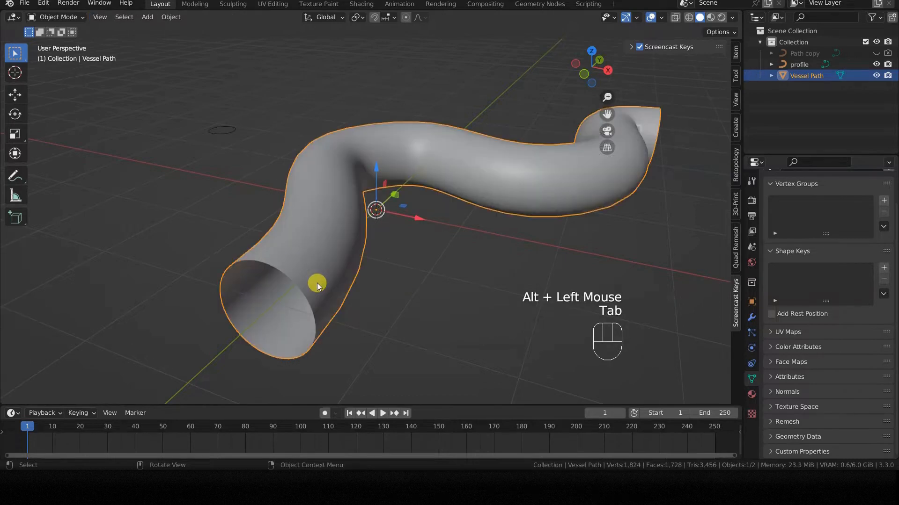
Undo back past the mesh conversion so Vessel Path is an editable curve again.
{"action": "key", "text": "ctrl+z"}
{"action": "key", "text": "ctrl+z"}
{"action": "key", "text": "ctrl+z"}
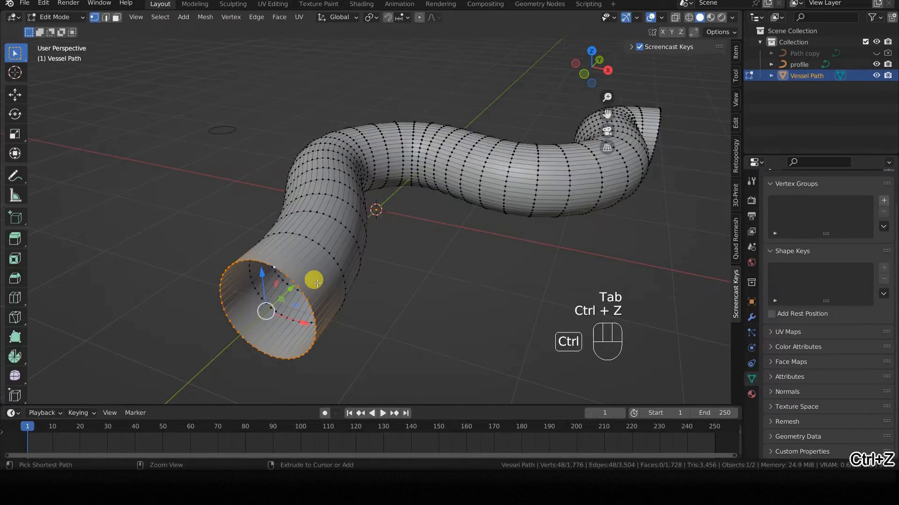
{"action": "key", "text": "ctrl+z"}
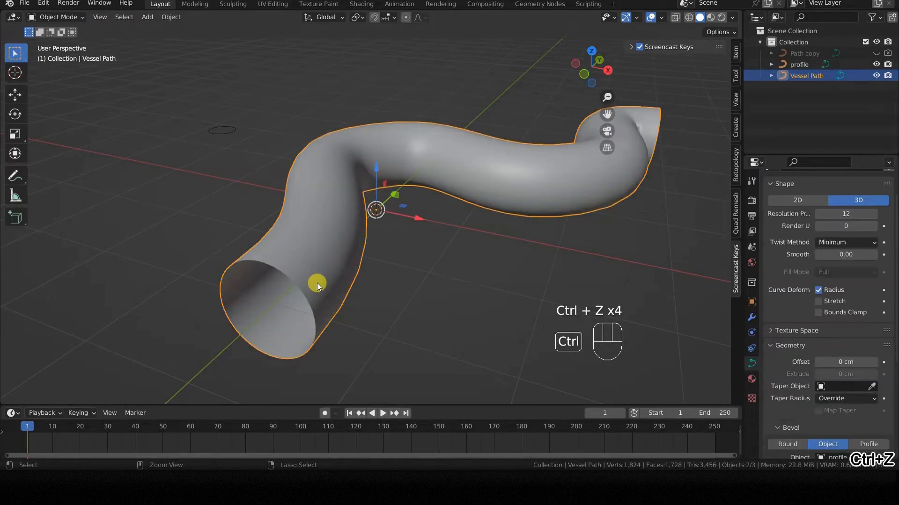
Edit the Vessel Path curve and scale down the handles of the control point at its near open end.
{"action": "key", "text": "Tab"}
{"action": "middle_click_drag", "start_coordinate": [317, 283], "coordinate": [345, 283]}
{"action": "key", "text": "a"}
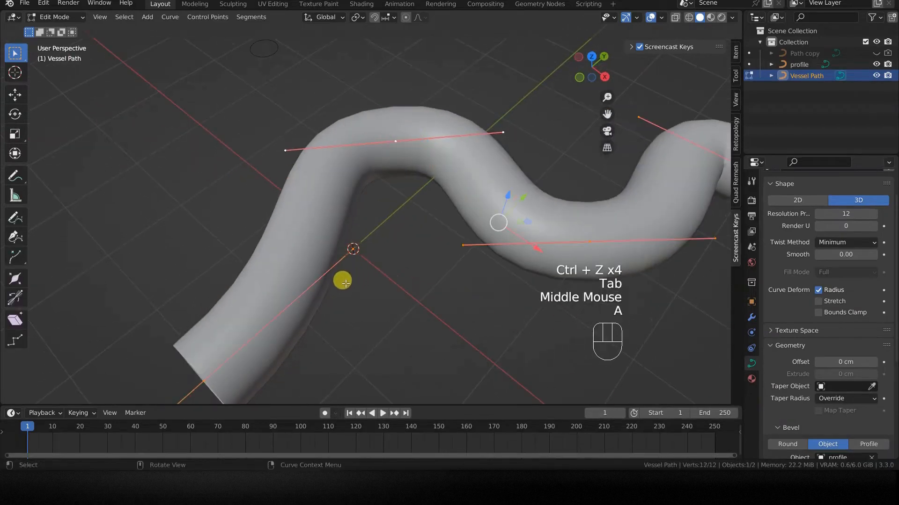
{"action": "scroll", "coordinate": [344, 283], "scroll_direction": "down", "scroll_amount": 2}
{"action": "left_click", "coordinate": [257, 322]}
{"action": "key", "text": "s"}
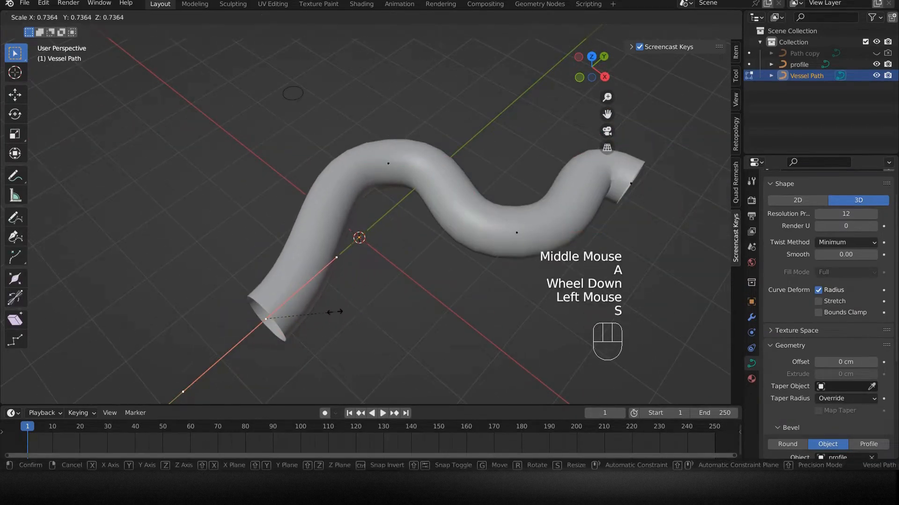
{"action": "left_click", "coordinate": [331, 307]}
Subdivide the curve segments between the near end's control point and the control points at the first and second bends.
{"action": "left_click", "coordinate": [387, 166], "text": "shift"}
{"action": "left_click", "coordinate": [516, 234], "text": "shift"}
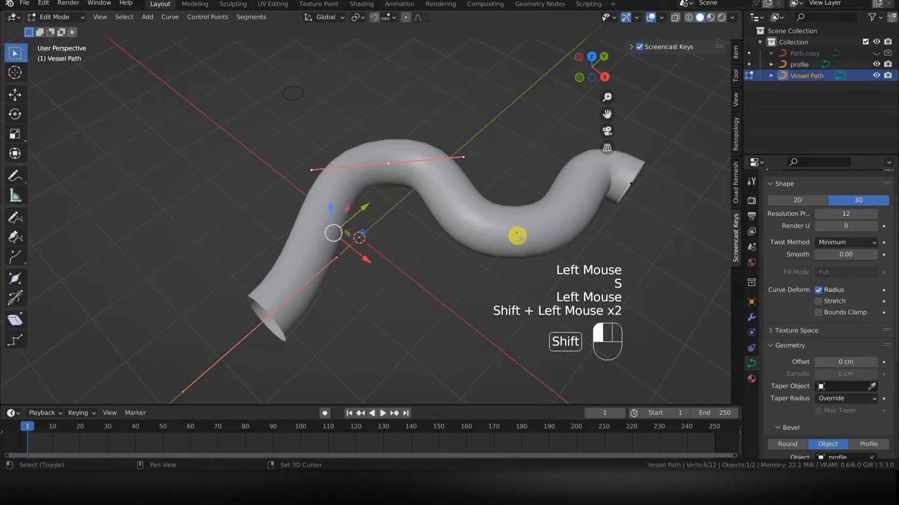
{"action": "right_click", "coordinate": [482, 276]}
{"action": "left_click", "coordinate": [453, 165]}
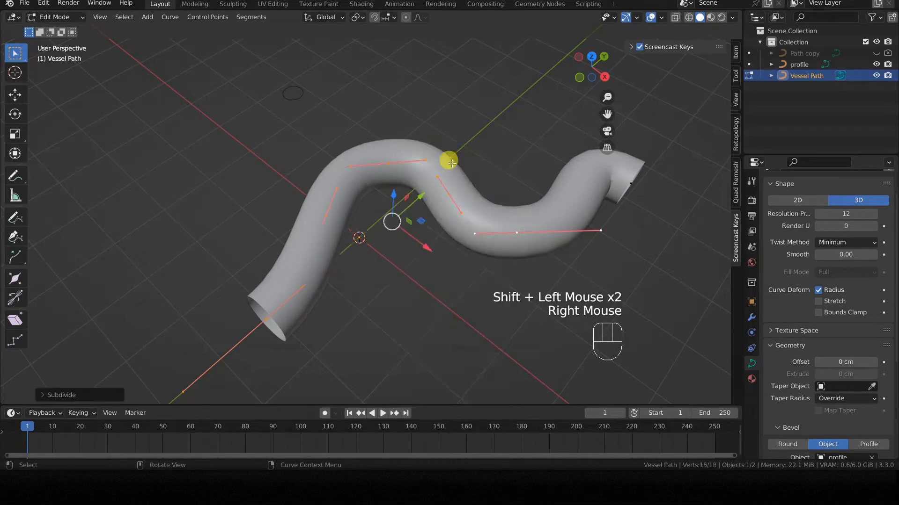
Shorten the handles of the control point at the tube's near open end by moving and scaling them inward.
{"action": "left_click", "coordinate": [227, 369]}
{"action": "left_click", "coordinate": [265, 319]}
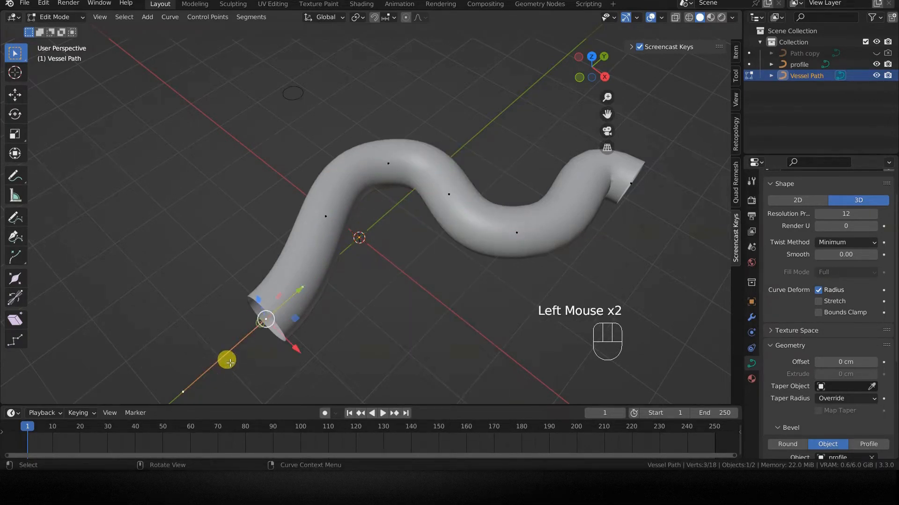
{"action": "scroll", "coordinate": [220, 361], "scroll_direction": "down", "scroll_amount": 1}
{"action": "left_click", "coordinate": [222, 355]}
{"action": "left_click", "coordinate": [253, 326]}
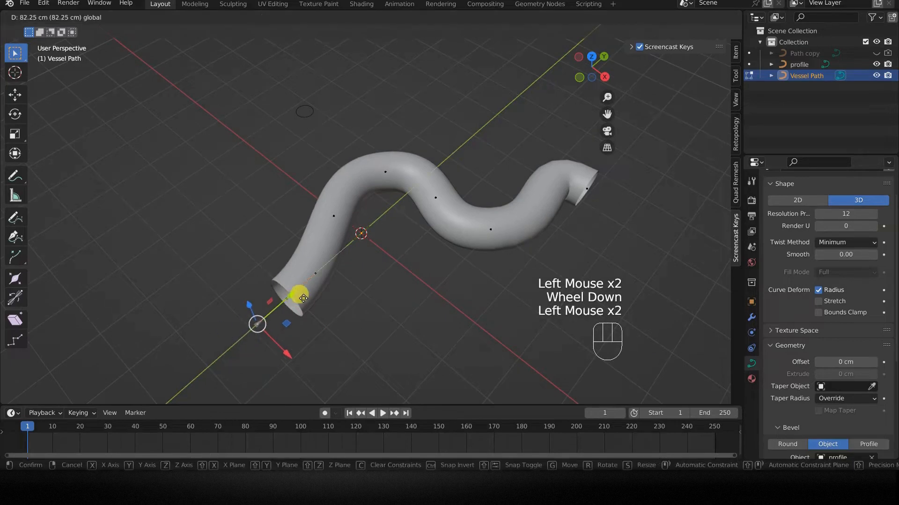
{"action": "left_click", "coordinate": [286, 296]}
{"action": "key", "text": "s"}
{"action": "left_click", "coordinate": [327, 311]}
Scale the handles of the control points before, on and after the first bend to even out the curve's segments.
{"action": "left_click", "coordinate": [329, 211]}
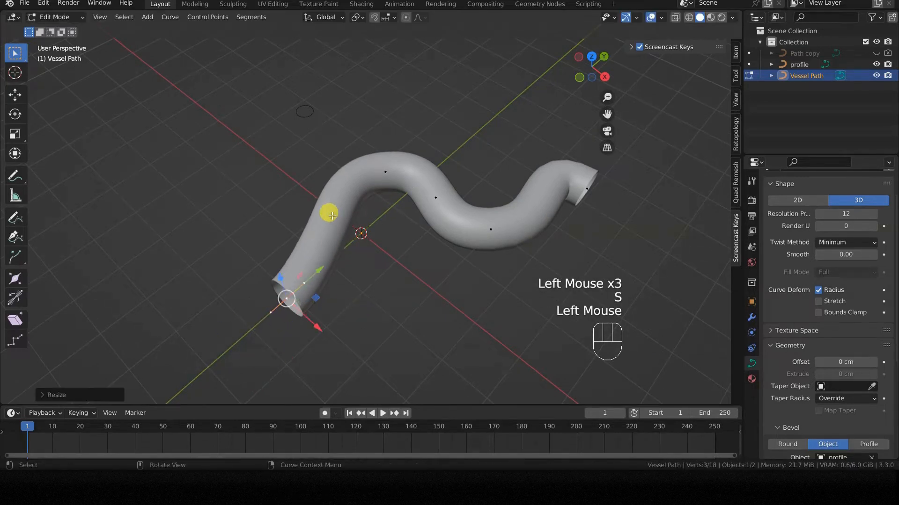
{"action": "key", "text": "s"}
{"action": "left_click", "coordinate": [382, 247]}
{"action": "left_click", "coordinate": [385, 171]}
{"action": "key", "text": "s"}
{"action": "left_click", "coordinate": [413, 216]}
{"action": "left_click", "coordinate": [437, 199]}
{"action": "key", "text": "s"}
{"action": "left_click", "coordinate": [467, 239]}
Shorten the second bend's control point by moving its far handle inward.
{"action": "left_click", "coordinate": [491, 229]}
{"action": "left_click", "coordinate": [560, 228]}
{"action": "key", "text": "g"}
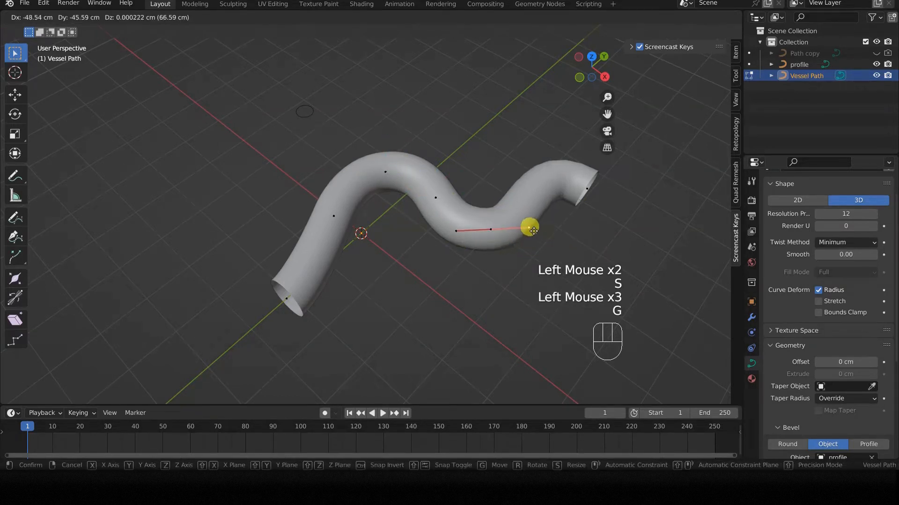
{"action": "left_click", "coordinate": [524, 225]}
Convert the adjusted Vessel Path to a mesh and check its edge loop spacing in Edit Mode before returning to Object Mode.
{"action": "key", "text": "Tab"}
{"action": "right_click", "coordinate": [481, 241]}
{"action": "mouse_move", "coordinate": [469, 241]}
{"action": "left_click", "coordinate": [525, 252]}
{"action": "key", "text": "Tab"}
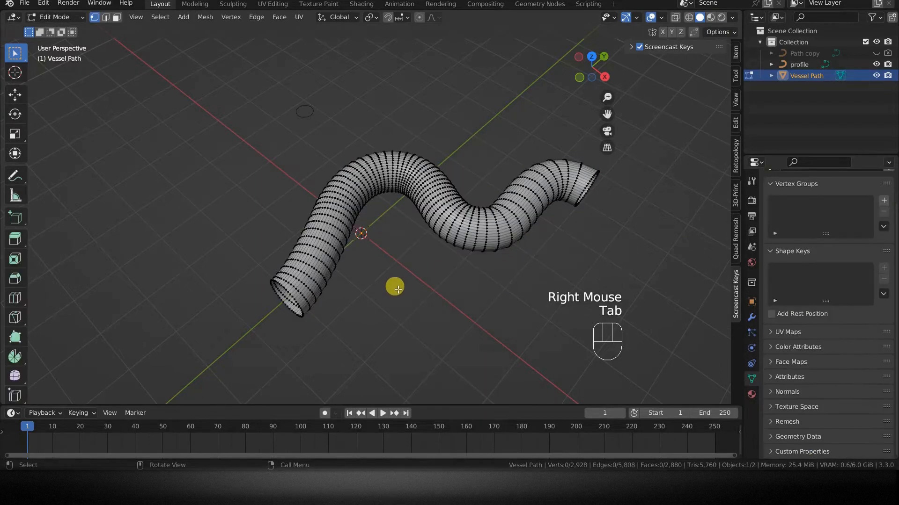
{"action": "scroll", "coordinate": [395, 286], "scroll_direction": "up", "scroll_amount": 3}
{"action": "scroll", "coordinate": [397, 288], "scroll_direction": "down", "scroll_amount": 1}
{"action": "middle_click_drag", "start_coordinate": [398, 290], "coordinate": [387, 255], "text": "shift"}
{"action": "key", "text": "Tab"}
Add a Displace modifier to the Vessel Path mesh.
{"action": "middle_click_drag", "start_coordinate": [367, 290], "coordinate": [504, 262]}
{"action": "scroll", "coordinate": [416, 251], "scroll_direction": "up", "scroll_amount": 2}
{"action": "left_click", "coordinate": [751, 317]}
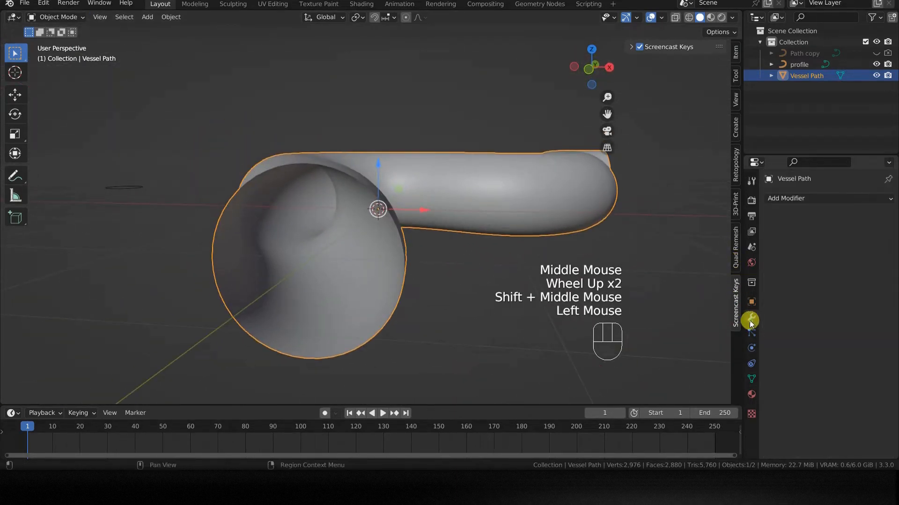
{"action": "left_click", "coordinate": [863, 197]}
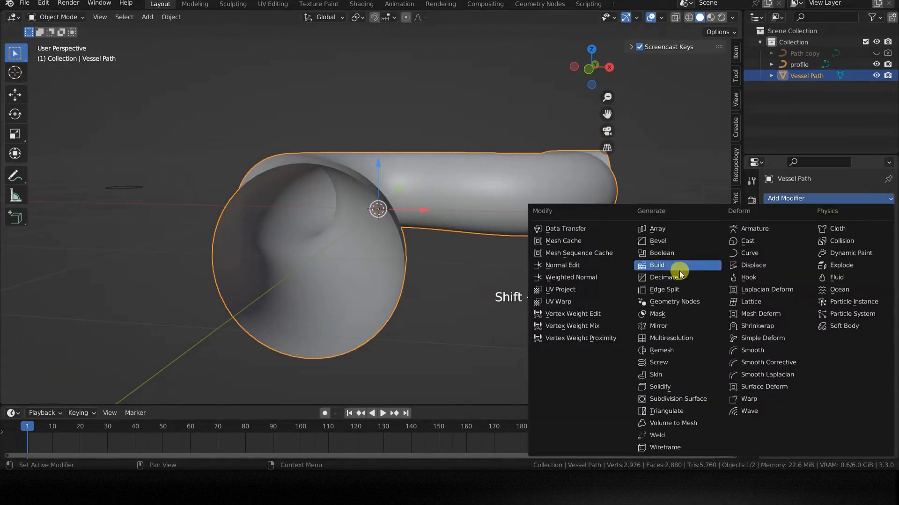
{"action": "left_click", "coordinate": [751, 265]}
Create a new texture for the Displace modifier and set its type to Clouds.
{"action": "left_click", "coordinate": [867, 233]}
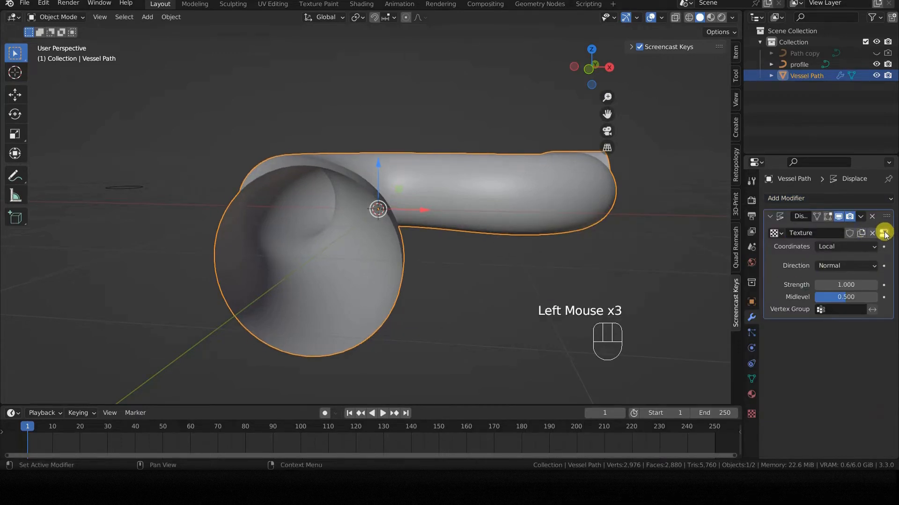
{"action": "left_click", "coordinate": [883, 232]}
{"action": "left_click", "coordinate": [811, 232]}
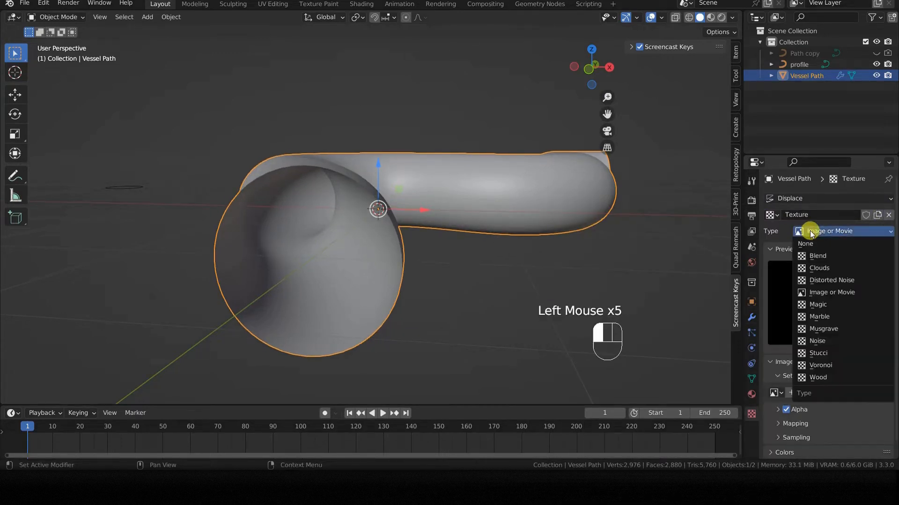
{"action": "left_click", "coordinate": [819, 268]}
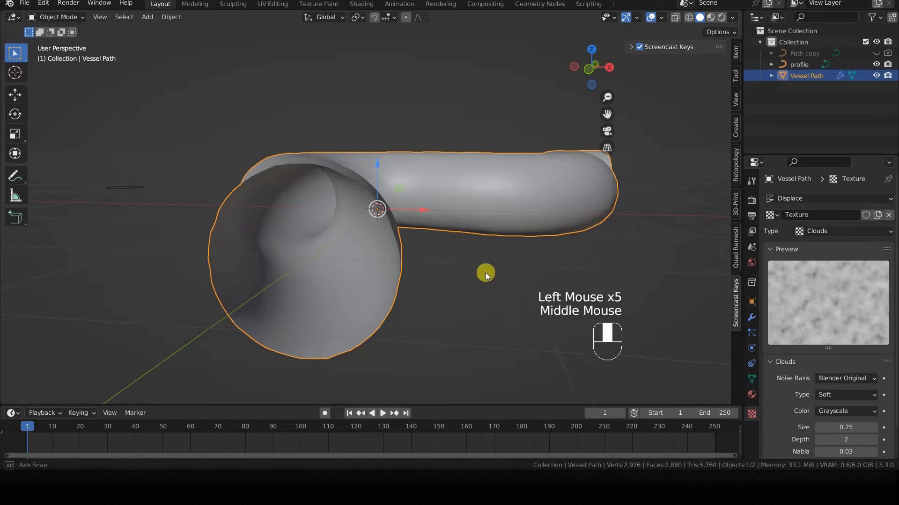
Add a Subdivision Surface modifier above the Displace modifier and set its viewport levels to 2.
{"action": "middle_click_drag", "start_coordinate": [485, 273], "coordinate": [479, 271]}
{"action": "scroll", "coordinate": [397, 243], "scroll_direction": "up", "scroll_amount": 3}
{"action": "middle_click_drag", "start_coordinate": [421, 259], "coordinate": [419, 260]}
{"action": "left_click", "coordinate": [753, 317]}
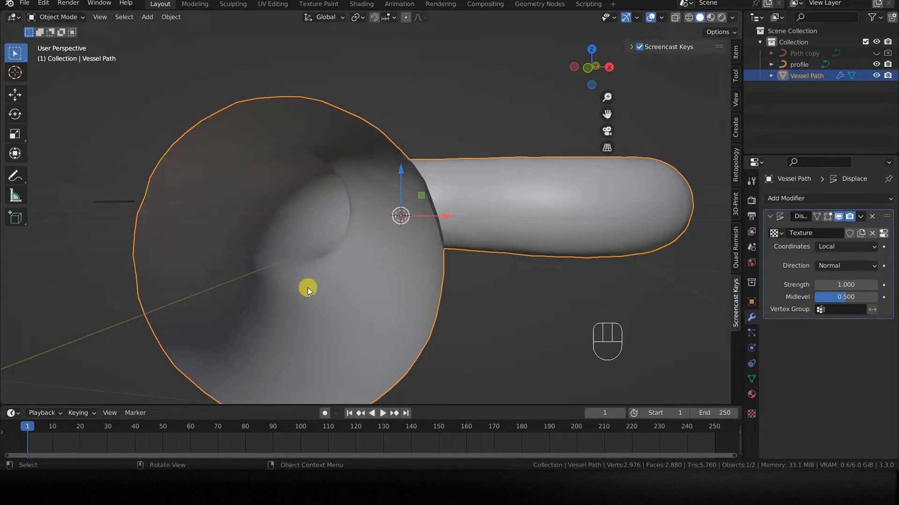
{"action": "left_click", "coordinate": [891, 200]}
{"action": "left_click", "coordinate": [686, 393]}
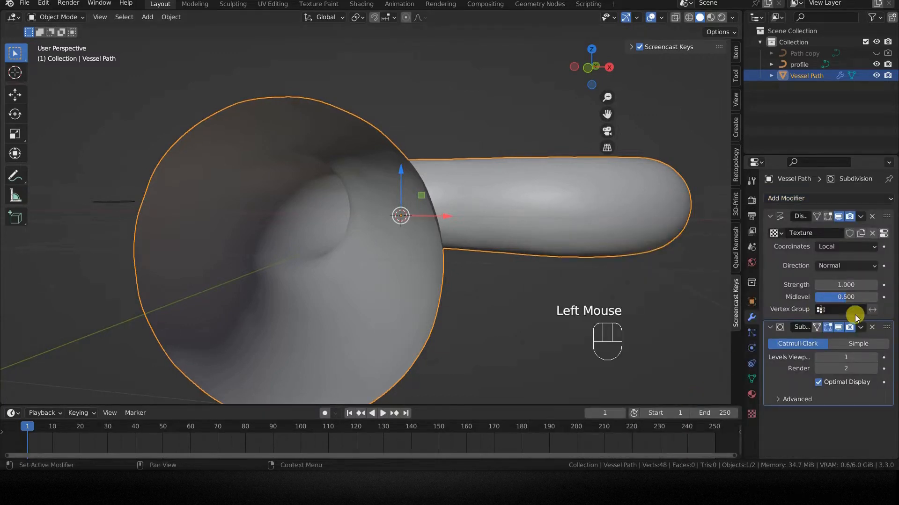
{"action": "left_click_drag", "start_coordinate": [886, 327], "coordinate": [895, 200]}
{"action": "left_click", "coordinate": [876, 247]}
Set the Displace strength to 1.5 and inspect the bumpy surface inside and outside the vessel.
{"action": "middle_click_drag", "start_coordinate": [416, 245], "coordinate": [470, 318]}
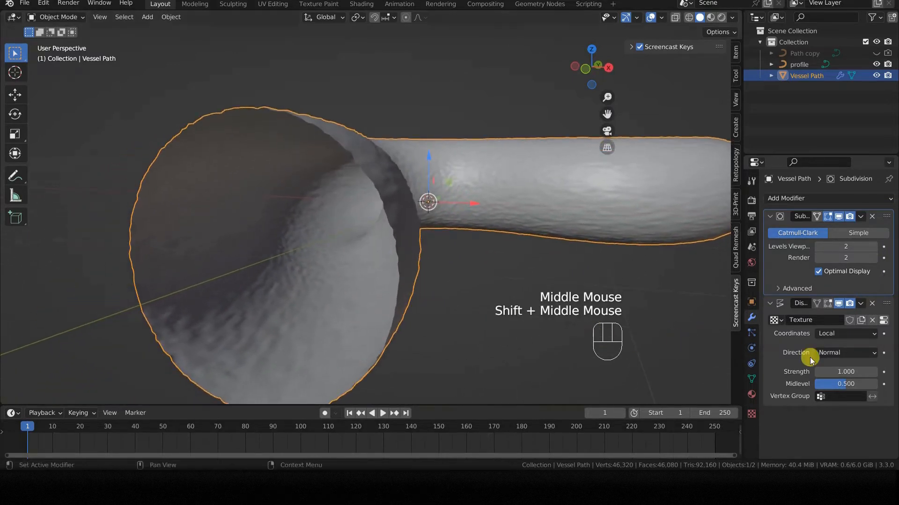
{"action": "left_click_drag", "start_coordinate": [841, 372], "coordinate": [868, 371]}
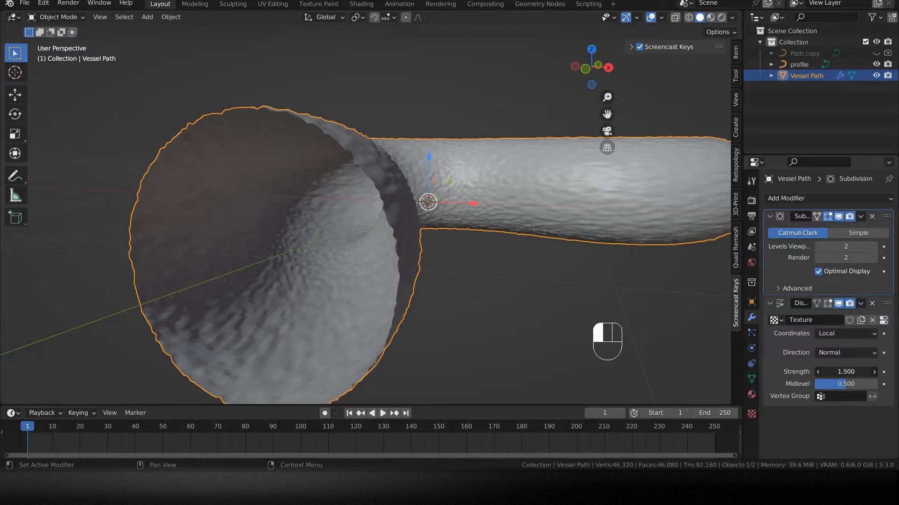
{"action": "scroll", "coordinate": [466, 305], "scroll_direction": "up", "scroll_amount": 2}
{"action": "middle_click_drag", "start_coordinate": [466, 305], "coordinate": [458, 269], "text": "shift"}
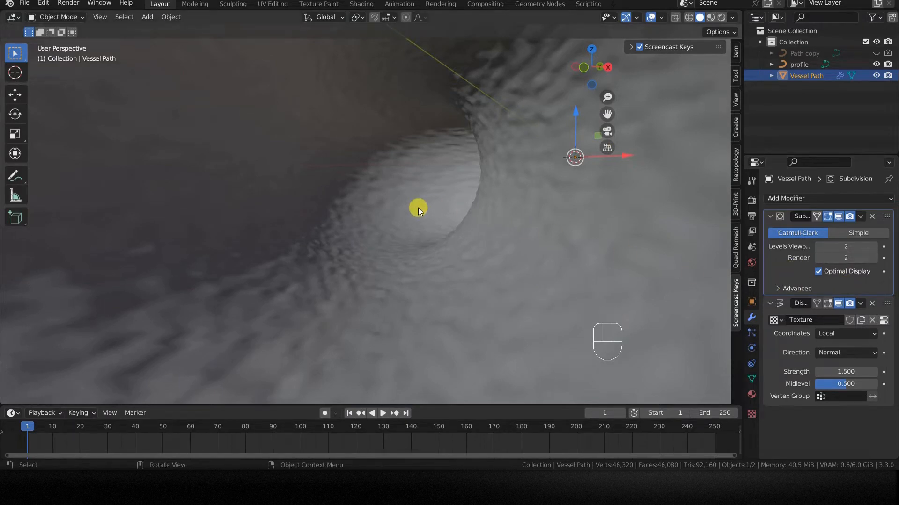
{"action": "scroll", "coordinate": [417, 222], "scroll_direction": "down", "scroll_amount": 3}
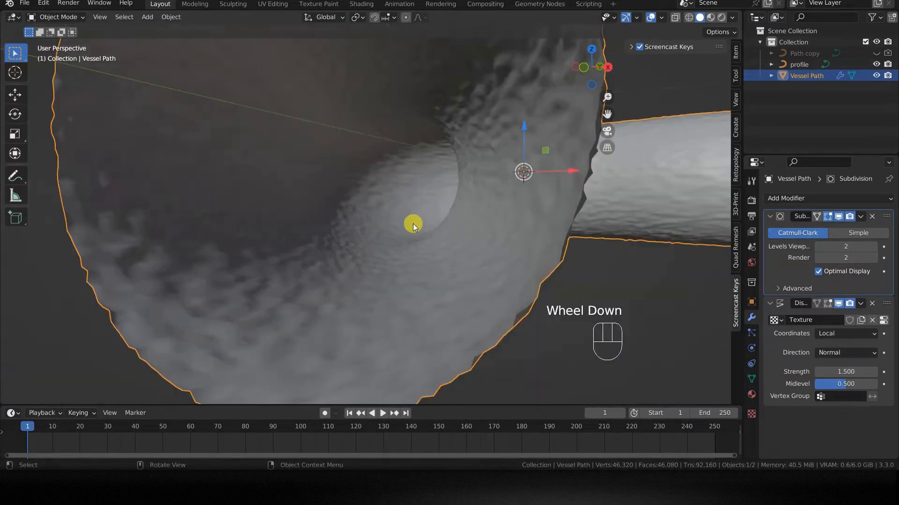
{"action": "middle_click_drag", "start_coordinate": [417, 222], "coordinate": [395, 242]}
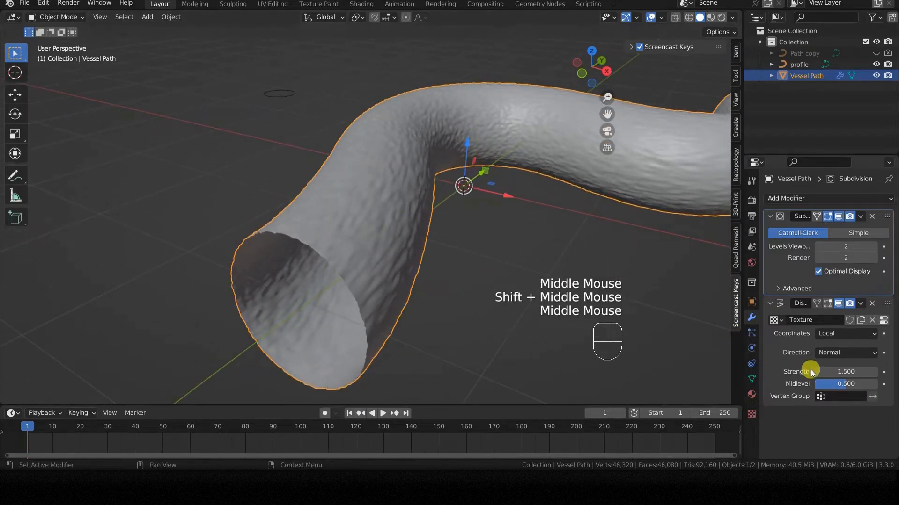
Open the Displace modifier's Clouds texture settings and try a larger cloud size of about 0.64.
{"action": "left_click", "coordinate": [842, 372]}
{"action": "left_click", "coordinate": [839, 368]}
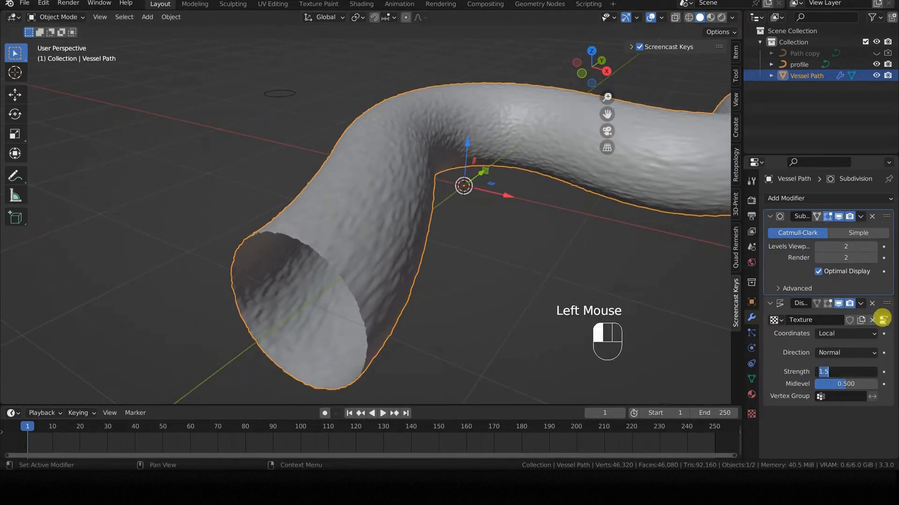
{"action": "left_click", "coordinate": [883, 319]}
{"action": "left_click_drag", "start_coordinate": [846, 427], "coordinate": [892, 427]}
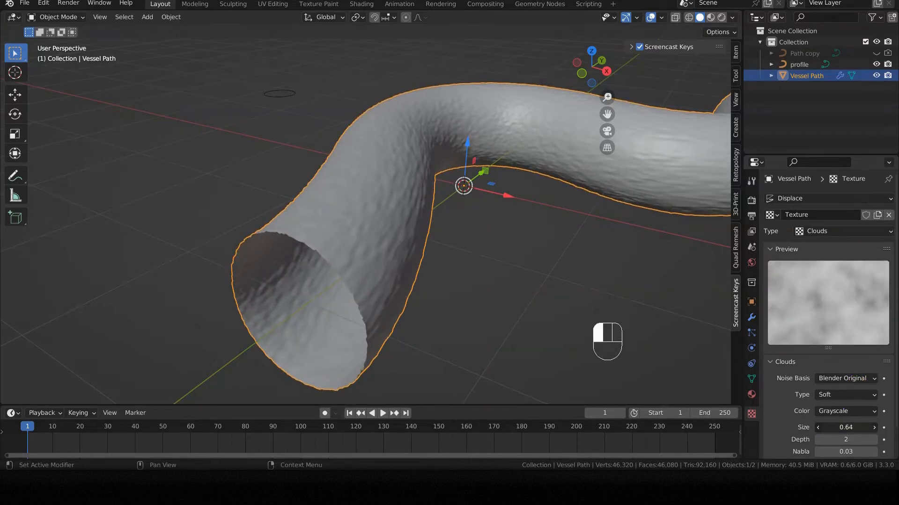
Add a Smooth modifier to the Vessel Path below Displace and view the inner wall through the open end.
{"action": "left_click", "coordinate": [752, 315]}
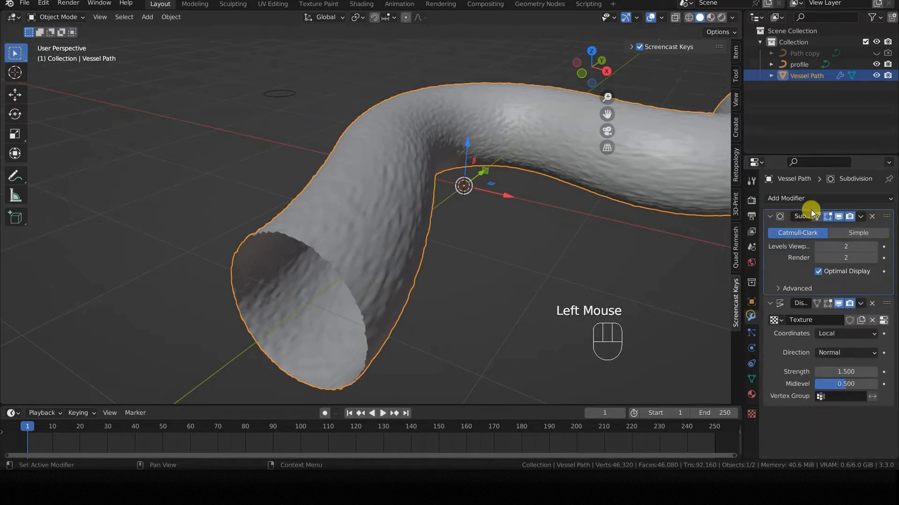
{"action": "left_click", "coordinate": [806, 198]}
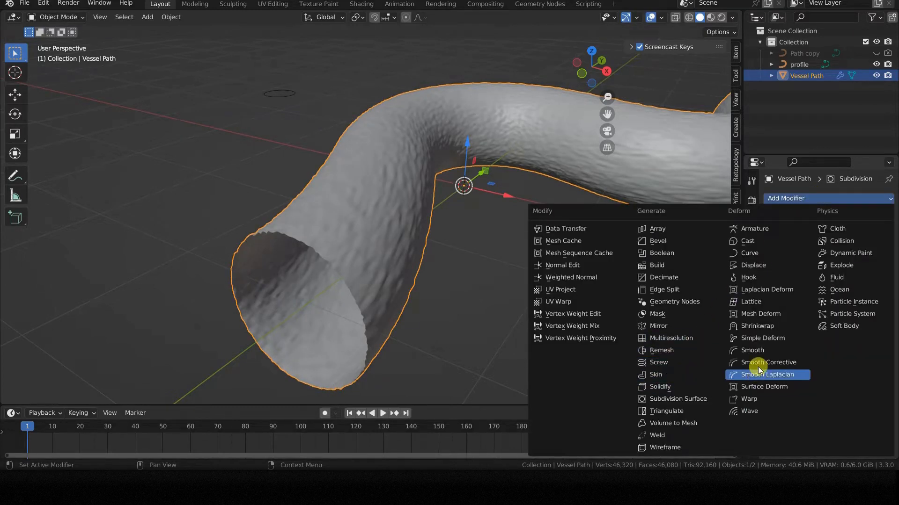
{"action": "left_click", "coordinate": [754, 350]}
{"action": "middle_click_drag", "start_coordinate": [514, 334], "coordinate": [472, 293]}
{"action": "scroll", "coordinate": [473, 294], "scroll_direction": "up", "scroll_amount": 3}
{"action": "middle_click_drag", "start_coordinate": [462, 251], "coordinate": [527, 315], "text": "shift"}
{"action": "scroll", "coordinate": [852, 412], "scroll_direction": "down", "scroll_amount": 1}
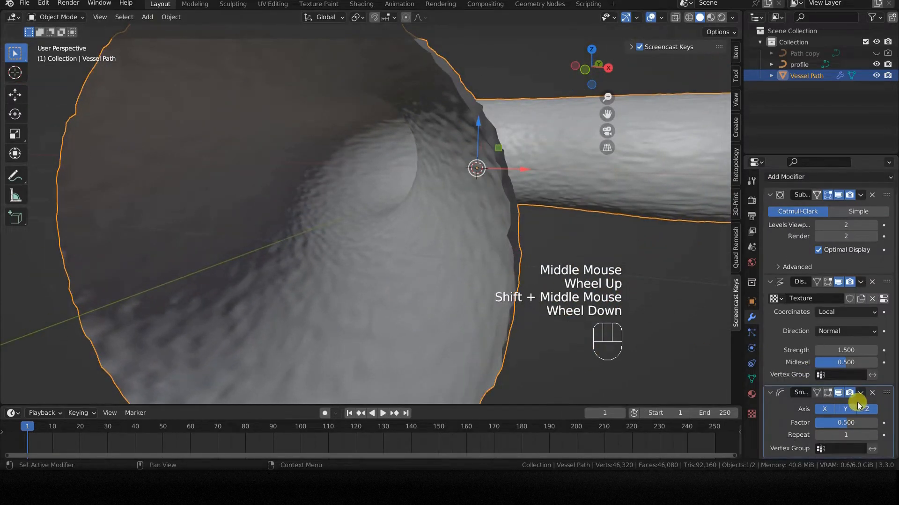
Set the Smooth modifier's factor to 1 and look over the whole vessel from outside.
{"action": "left_click", "coordinate": [834, 421]}
{"action": "type", "text": "1"}
{"action": "key", "text": "Return"}
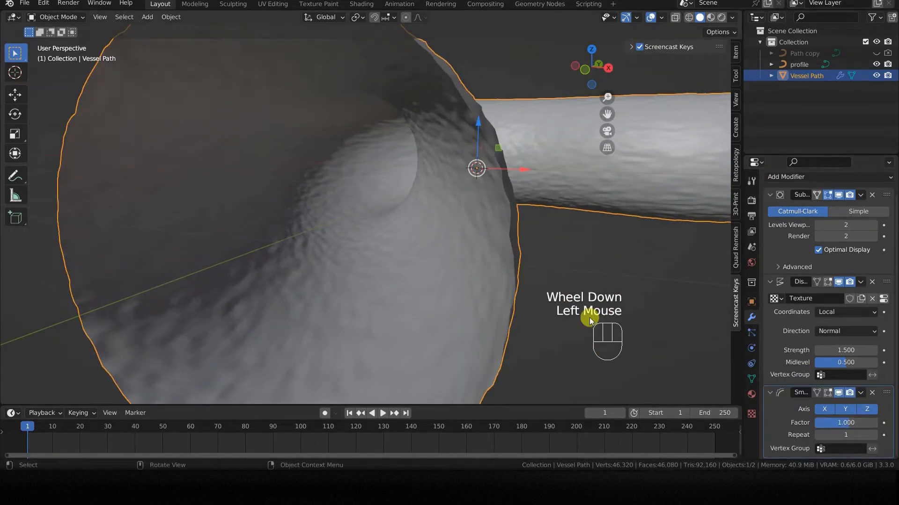
{"action": "scroll", "coordinate": [452, 275], "scroll_direction": "down", "scroll_amount": 2}
{"action": "middle_click_drag", "start_coordinate": [452, 275], "coordinate": [448, 296]}
{"action": "scroll", "coordinate": [448, 296], "scroll_direction": "down", "scroll_amount": 2}
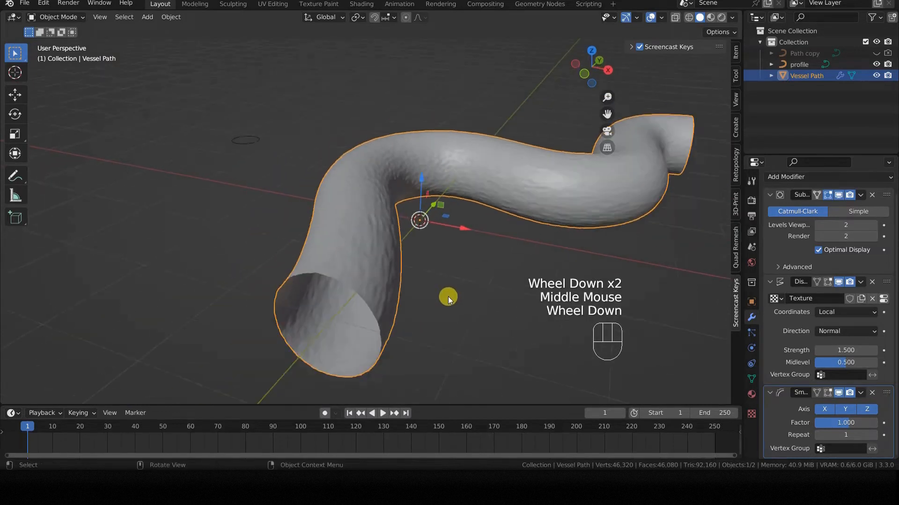
Change the Vessel Path material's surface shader to Velvet BSDF and set its color to a fully saturated red.
{"action": "left_click", "coordinate": [751, 394]}
{"action": "left_click", "coordinate": [795, 245]}
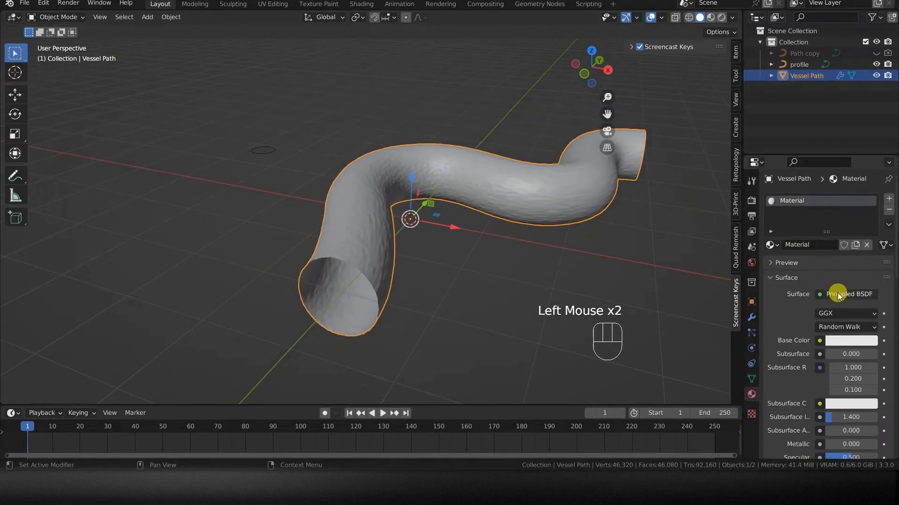
{"action": "left_click", "coordinate": [837, 293]}
{"action": "left_click", "coordinate": [756, 258]}
{"action": "left_click", "coordinate": [826, 312]}
{"action": "left_click_drag", "start_coordinate": [813, 205], "coordinate": [817, 226]}
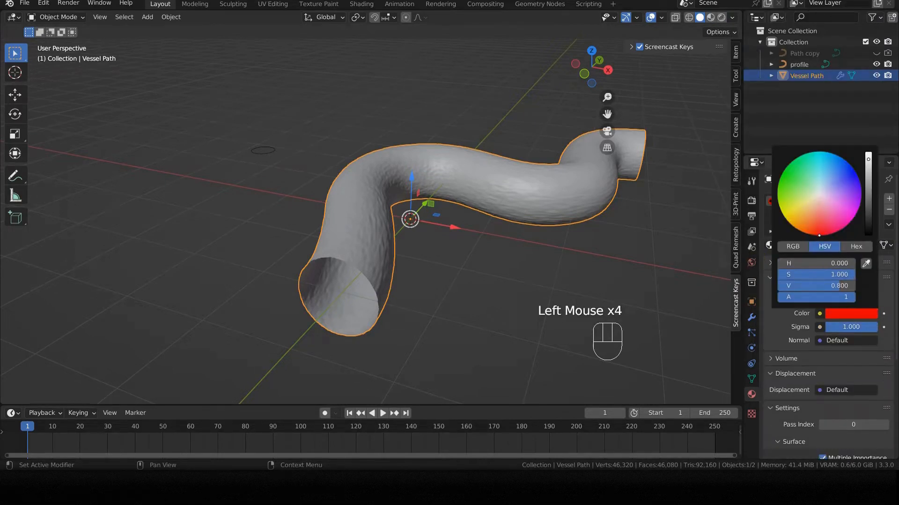
Preview the red velvet material on the vessel in rendered shading, then return to solid shading.
{"action": "left_click", "coordinate": [453, 303]}
{"action": "scroll", "coordinate": [453, 303], "scroll_direction": "up", "scroll_amount": 2}
{"action": "middle_click_drag", "start_coordinate": [453, 303], "coordinate": [457, 286]}
{"action": "key", "text": "z"}
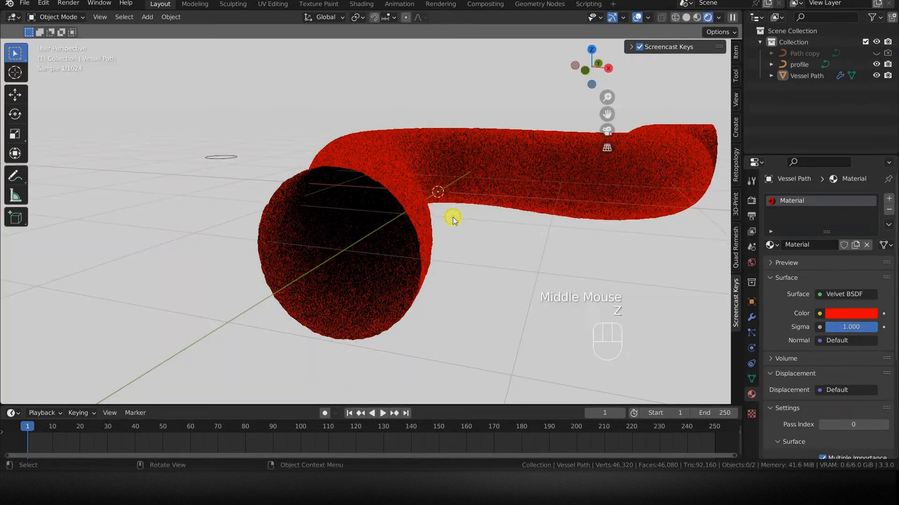
{"action": "middle_click_drag", "start_coordinate": [435, 246], "coordinate": [419, 265]}
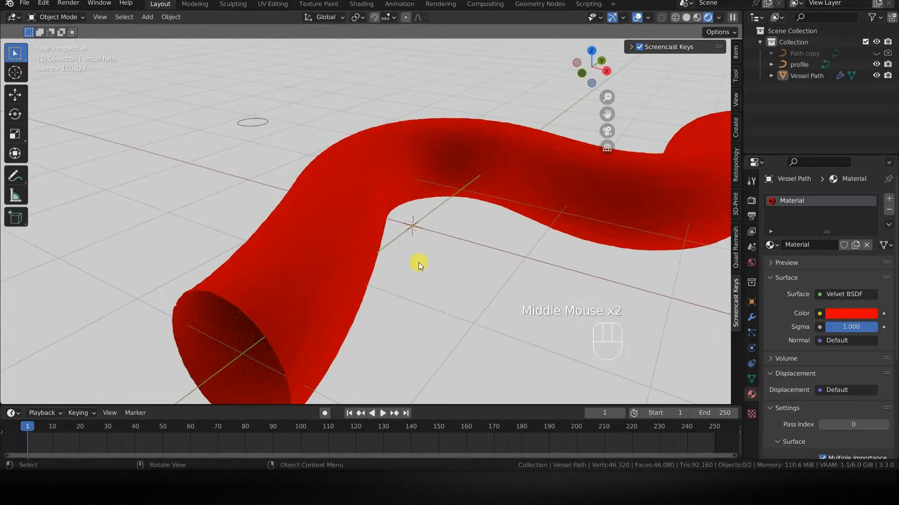
{"action": "key", "text": "z"}
{"action": "middle_click_drag", "start_coordinate": [409, 291], "coordinate": [417, 250], "text": "shift"}
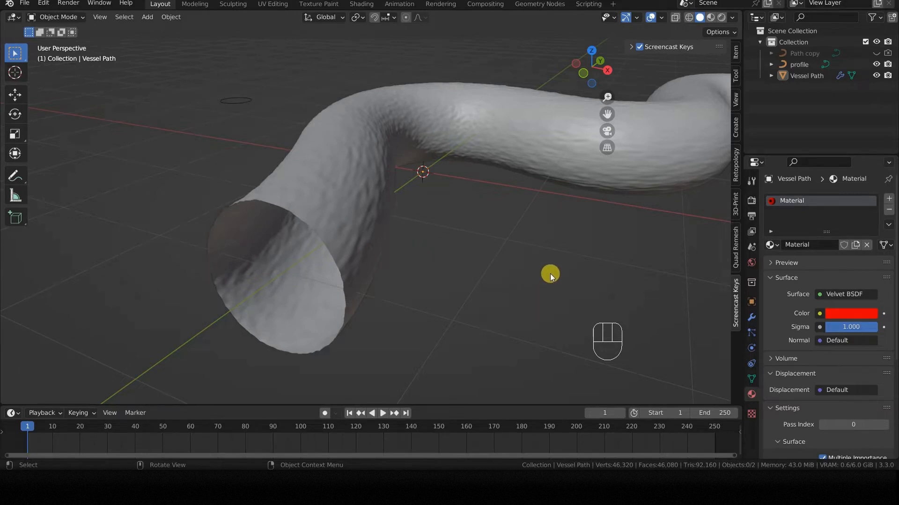
Darken the world background color to black.
{"action": "left_click", "coordinate": [752, 262]}
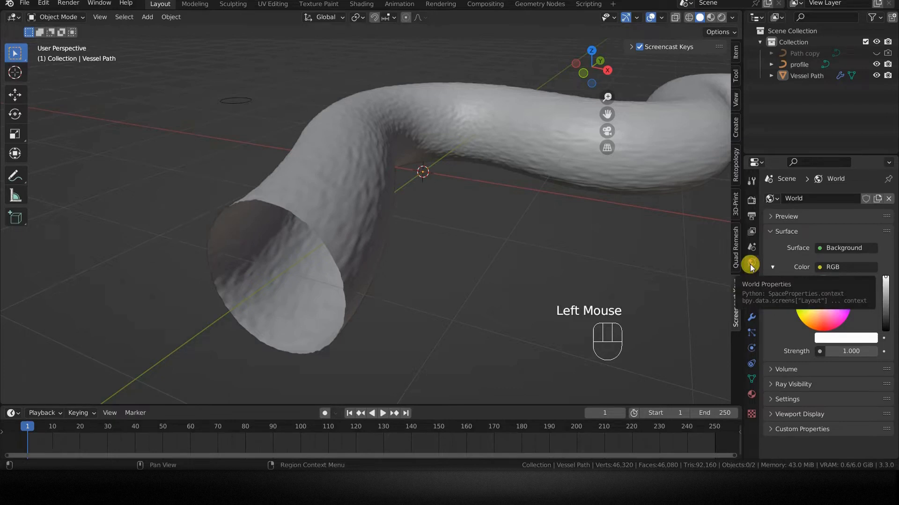
{"action": "left_click_drag", "start_coordinate": [886, 313], "coordinate": [885, 331]}
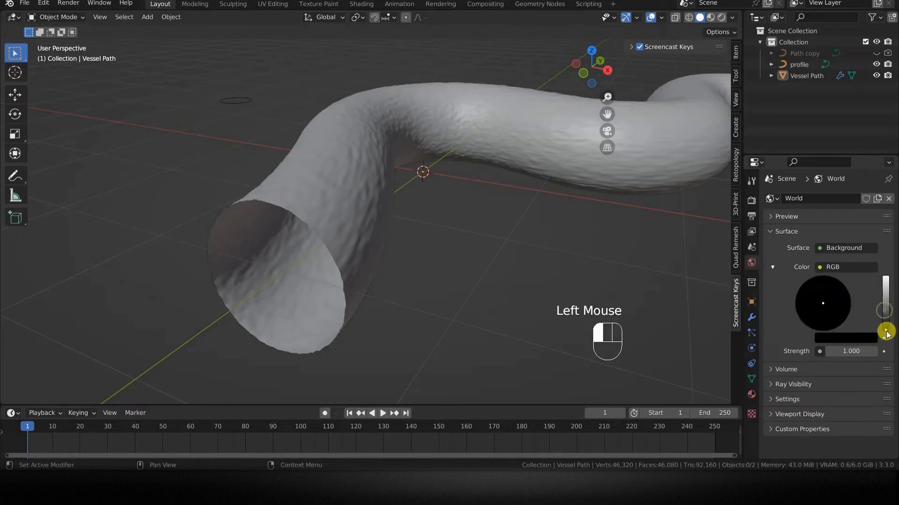
{"action": "left_click", "coordinate": [439, 311]}
In top view, add a point light and move it inside the vessel near its open front end.
{"action": "key", "text": "KP_7"}
{"action": "scroll", "coordinate": [439, 310], "scroll_direction": "down", "scroll_amount": 2}
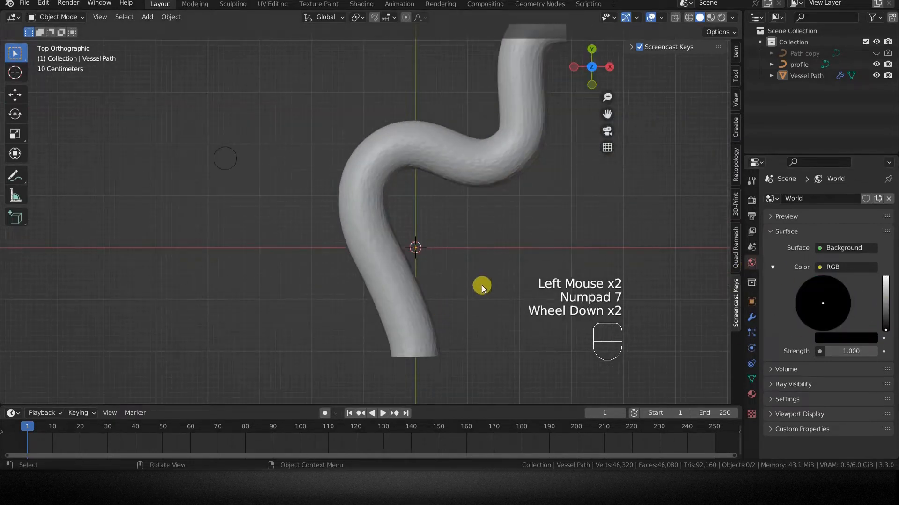
{"action": "key", "text": "shift+s"}
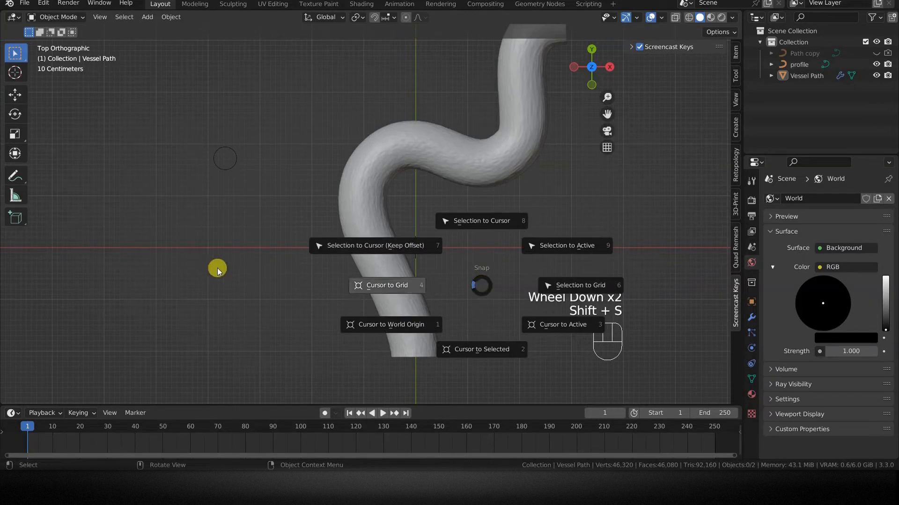
{"action": "key", "text": "shift+a"}
{"action": "mouse_move", "coordinate": [204, 270]}
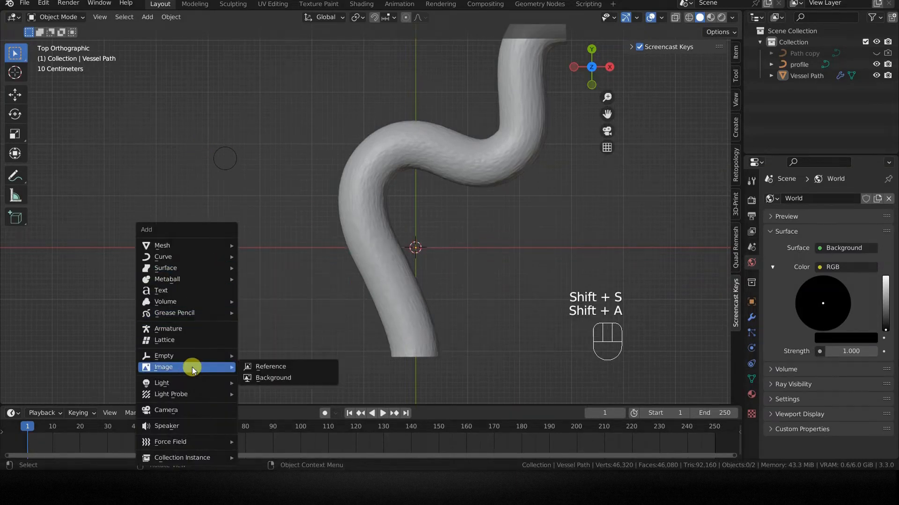
{"action": "mouse_move", "coordinate": [192, 384]}
{"action": "left_click", "coordinate": [256, 387]}
{"action": "key", "text": "g"}
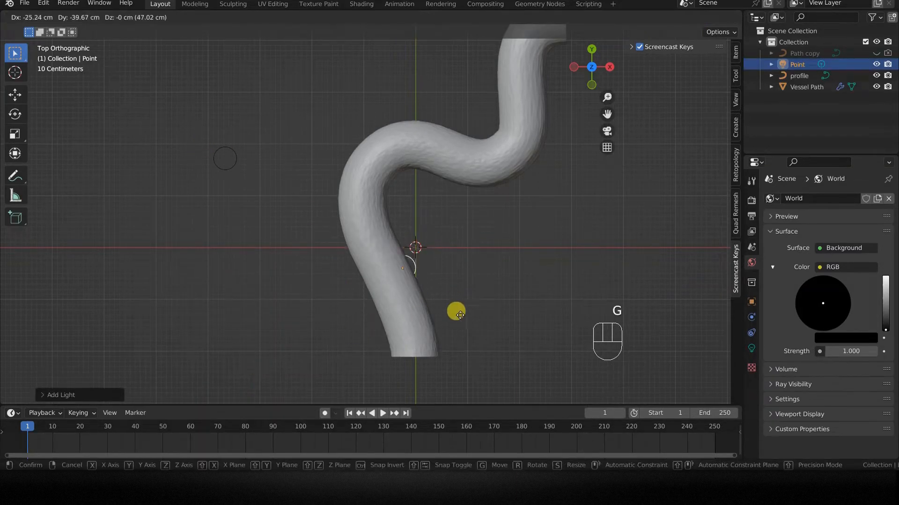
{"action": "left_click", "coordinate": [457, 356]}
In wireframe shading, place five linked duplicates of the point light: four along the vessel's bends and one just outside its front opening.
{"action": "key", "text": "z"}
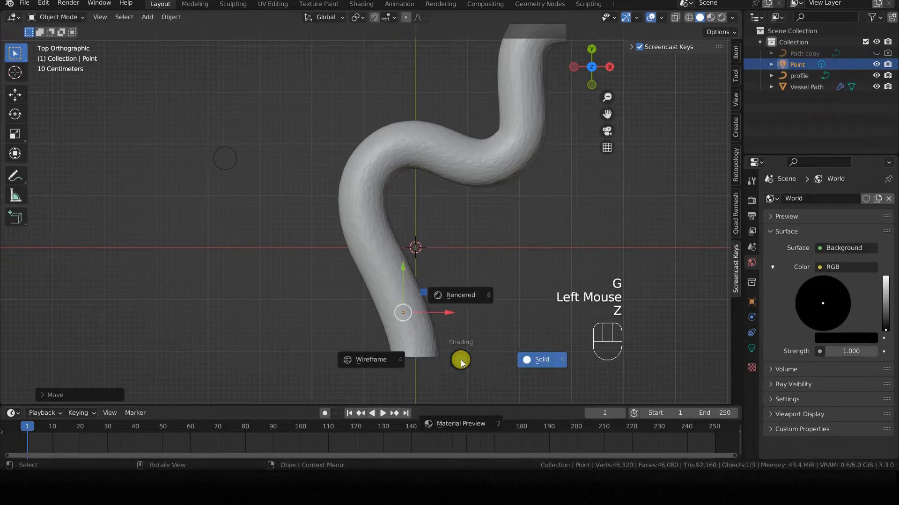
{"action": "left_click", "coordinate": [381, 357]}
{"action": "key", "text": "alt+d"}
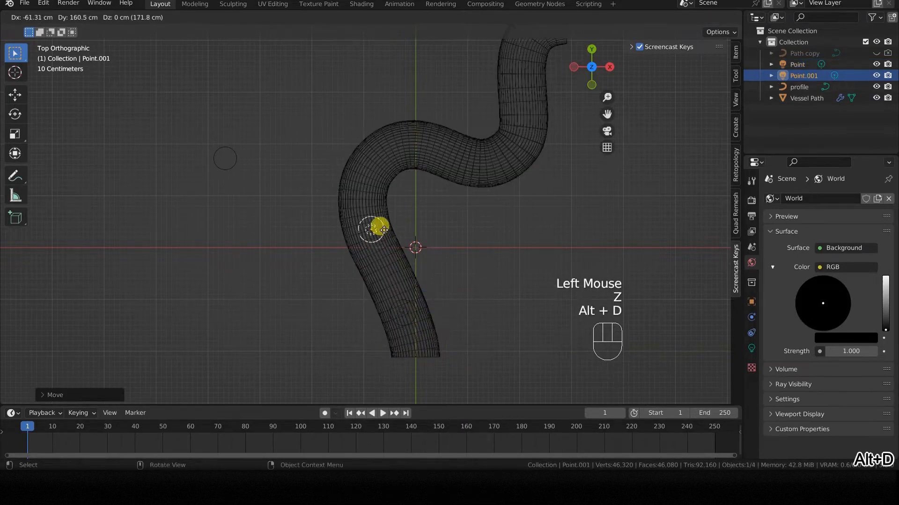
{"action": "left_click", "coordinate": [374, 208]}
{"action": "key", "text": "alt+d"}
{"action": "left_click", "coordinate": [425, 138]}
{"action": "key", "text": "alt+d"}
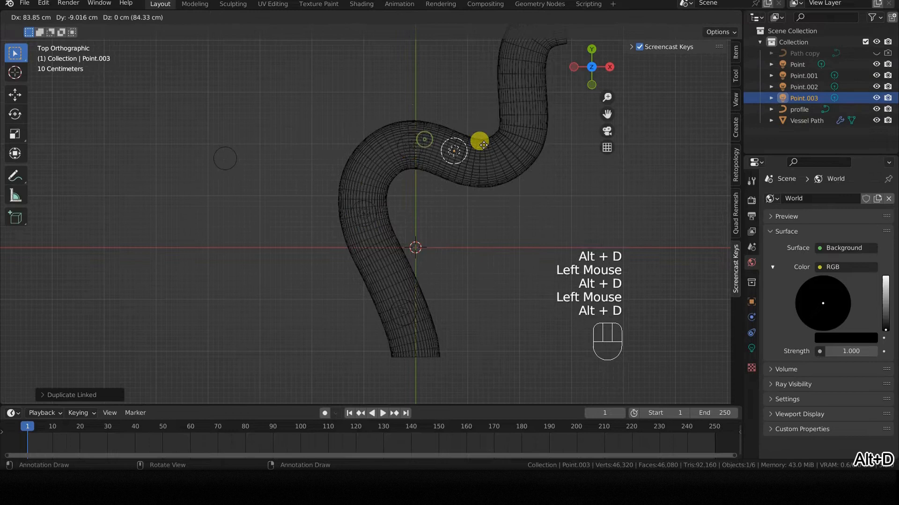
{"action": "left_click", "coordinate": [532, 142]}
{"action": "key", "text": "alt+d"}
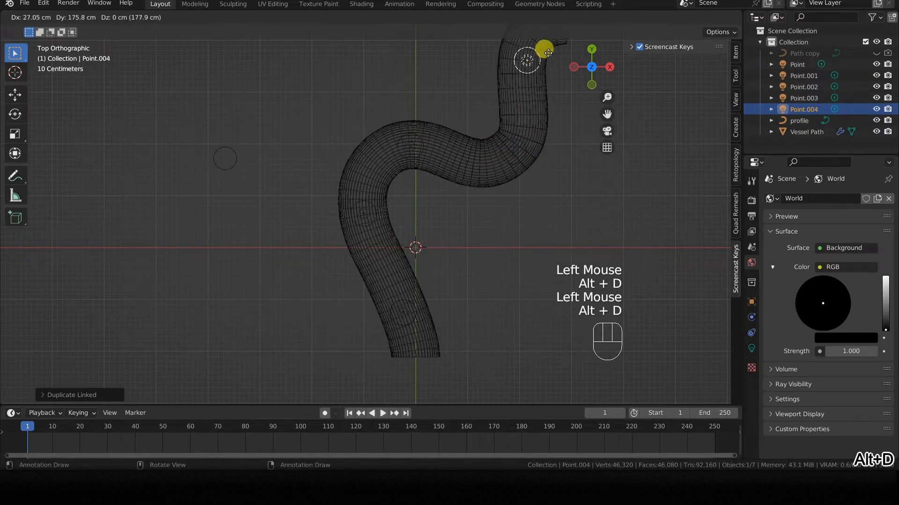
{"action": "left_click", "coordinate": [543, 48]}
{"action": "key", "text": "alt+d"}
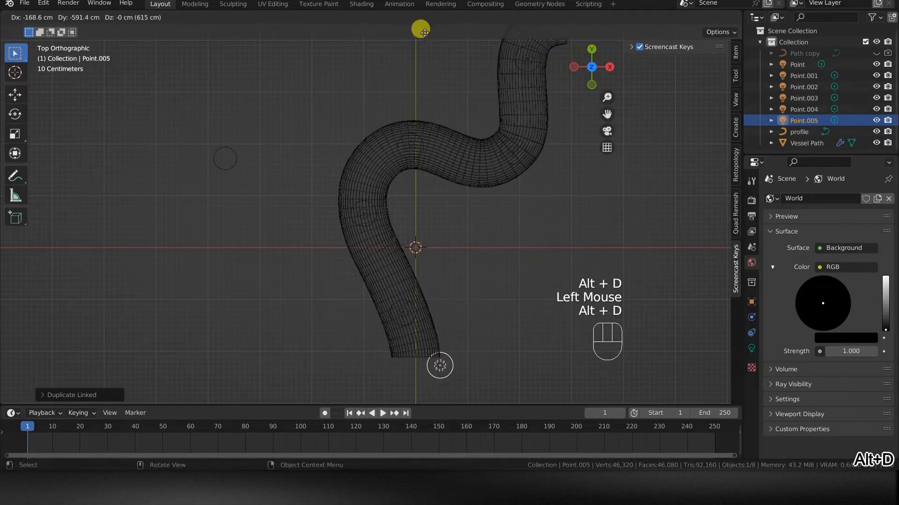
{"action": "left_click", "coordinate": [479, 350]}
Look into the vessel in rendered shading and set the power of the linked point lights to 2 W.
{"action": "mouse_move", "coordinate": [468, 307]}
{"action": "middle_mouse_down"}
{"action": "mouse_move", "coordinate": [451, 223]}
{"action": "mouse_move", "coordinate": [380, 128]}
{"action": "mouse_move", "coordinate": [374, 166]}
{"action": "mouse_move", "coordinate": [391, 230]}
{"action": "mouse_move", "coordinate": [379, 213]}
{"action": "mouse_move", "coordinate": [395, 201]}
{"action": "mouse_move", "coordinate": [408, 211]}
{"action": "mouse_move", "coordinate": [396, 207]}
{"action": "middle_mouse_up"}
{"action": "scroll", "coordinate": [452, 223], "scroll_direction": "up", "scroll_amount": 2}
{"action": "key", "text": "z"}
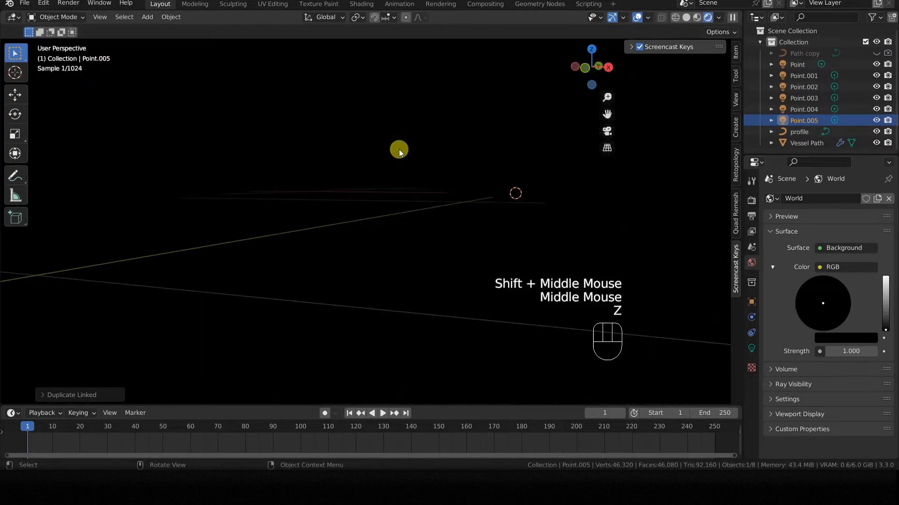
{"action": "middle_click_drag", "start_coordinate": [399, 148], "coordinate": [404, 170], "text": "shift"}
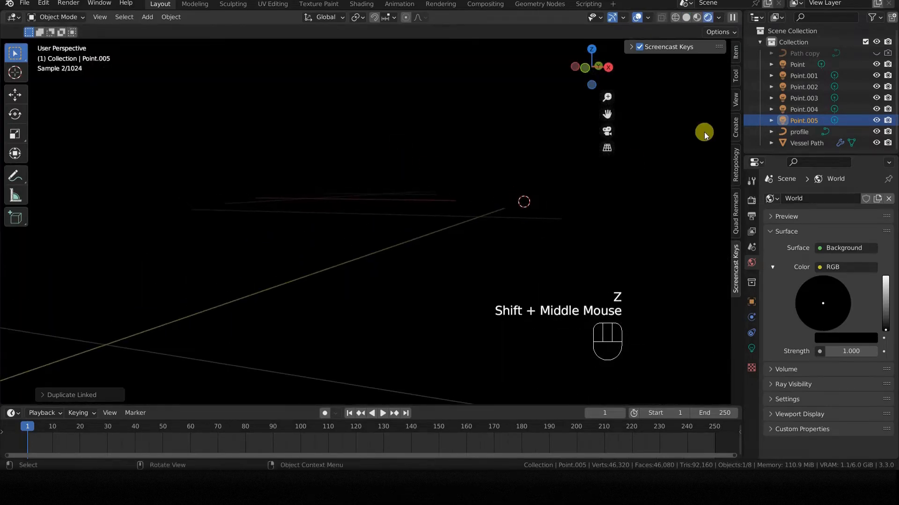
{"action": "left_click", "coordinate": [797, 64]}
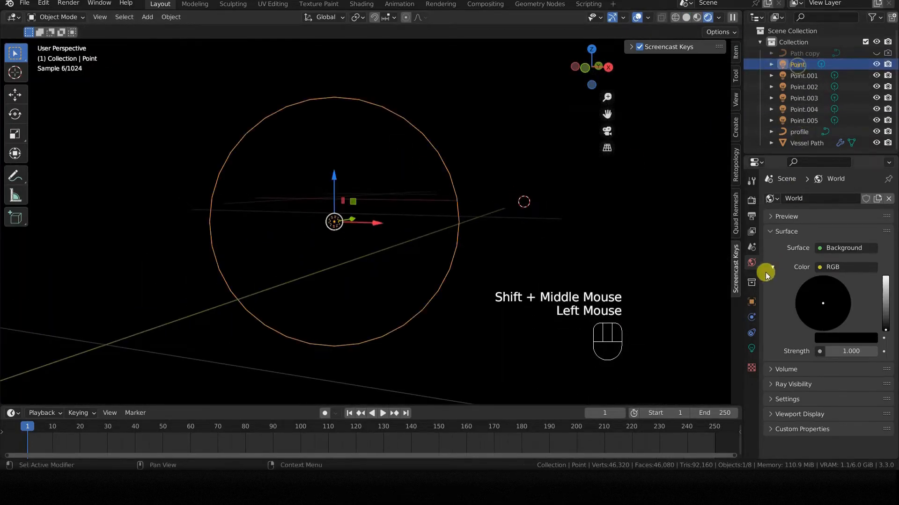
{"action": "left_click", "coordinate": [752, 348]}
{"action": "left_click", "coordinate": [818, 275]}
{"action": "type", "text": "1"}
{"action": "key", "text": "Return"}
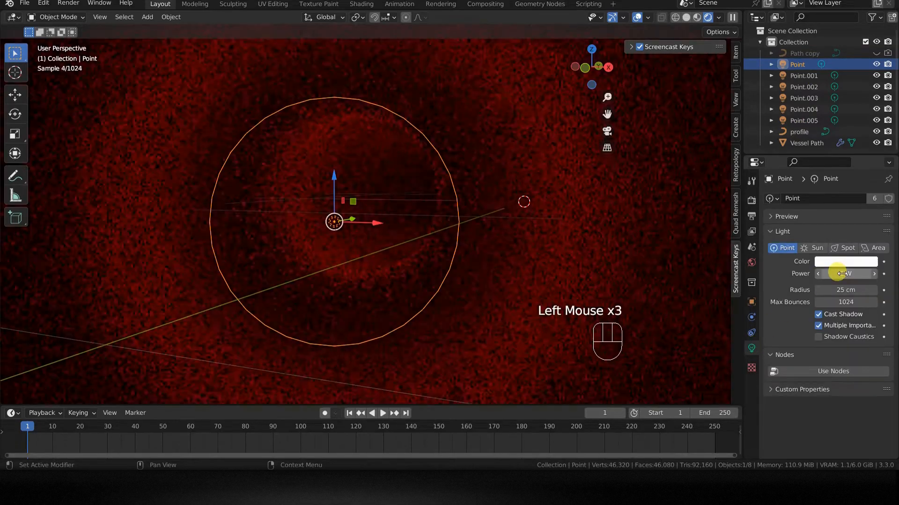
{"action": "left_click", "coordinate": [841, 274]}
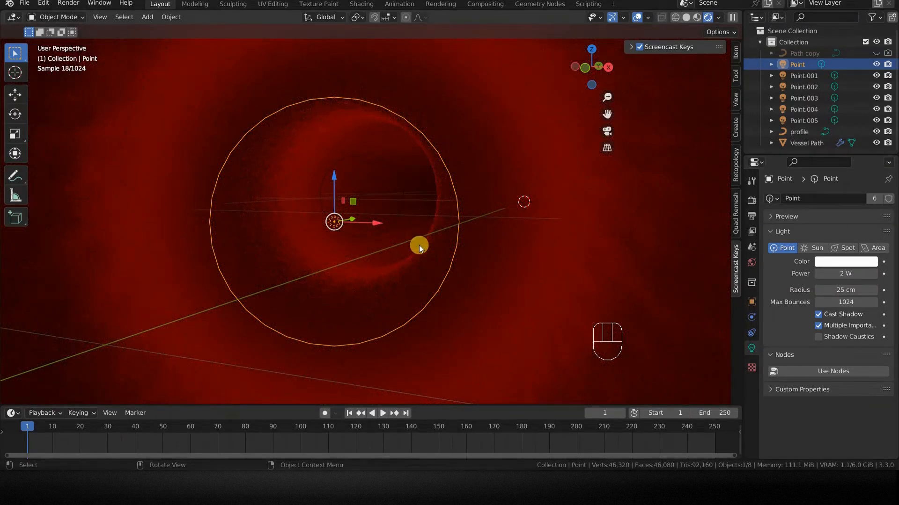
In top view with solid shading, move the point light outside the vessel's front opening closer to the opening.
{"action": "scroll", "coordinate": [419, 241], "scroll_direction": "down", "scroll_amount": 5}
{"action": "middle_click_drag", "start_coordinate": [419, 241], "coordinate": [471, 246]}
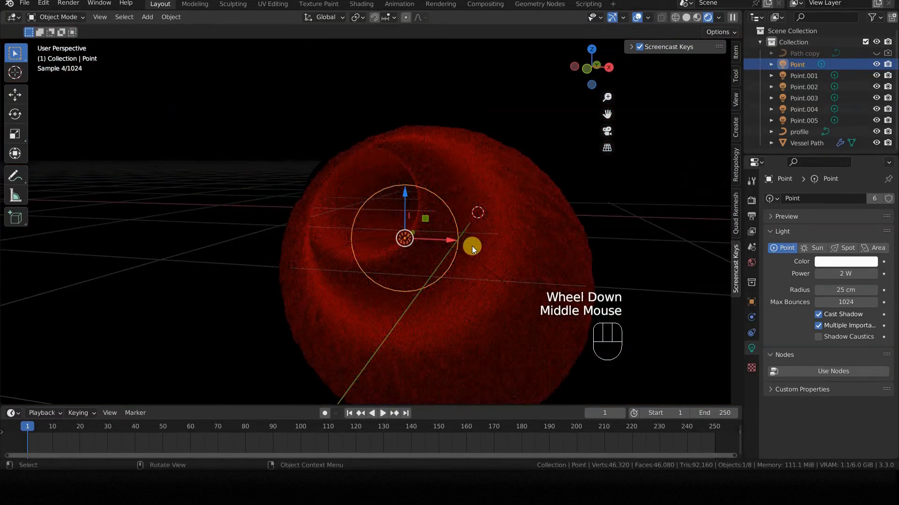
{"action": "key", "text": "KP_7"}
{"action": "scroll", "coordinate": [471, 246], "scroll_direction": "down", "scroll_amount": 2}
{"action": "middle_click_drag", "start_coordinate": [484, 276], "coordinate": [412, 315], "text": "shift"}
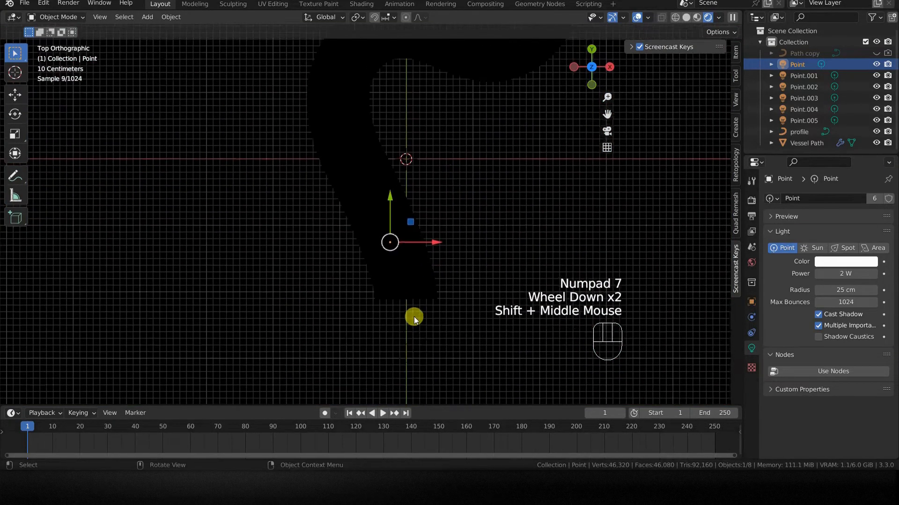
{"action": "scroll", "coordinate": [411, 315], "scroll_direction": "up", "scroll_amount": 1}
{"action": "key", "text": "z"}
{"action": "mouse_move", "coordinate": [487, 322]}
{"action": "middle_mouse_down", "text": "shift"}
{"action": "mouse_move", "coordinate": [449, 218]}
{"action": "mouse_move", "coordinate": [391, 273]}
{"action": "middle_mouse_up", "text": "shift"}
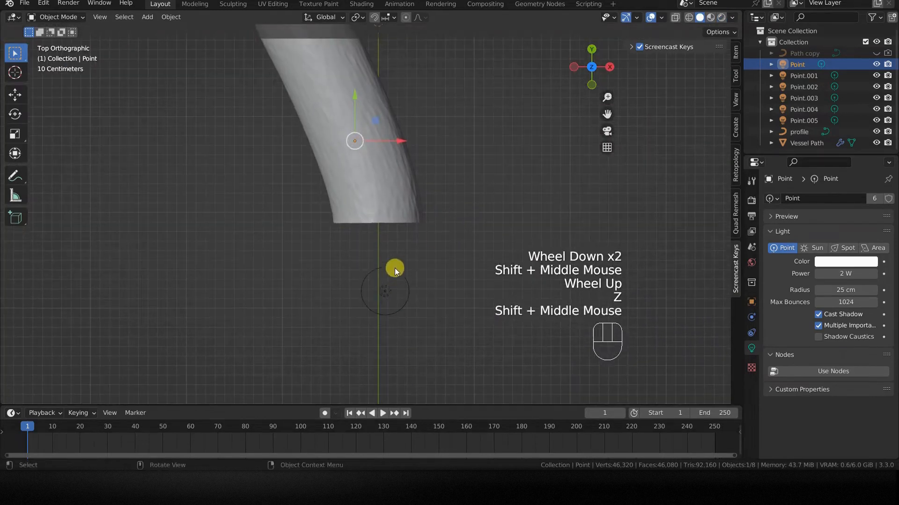
{"action": "left_click", "coordinate": [393, 271]}
{"action": "key", "text": "g"}
{"action": "left_click", "coordinate": [420, 262]}
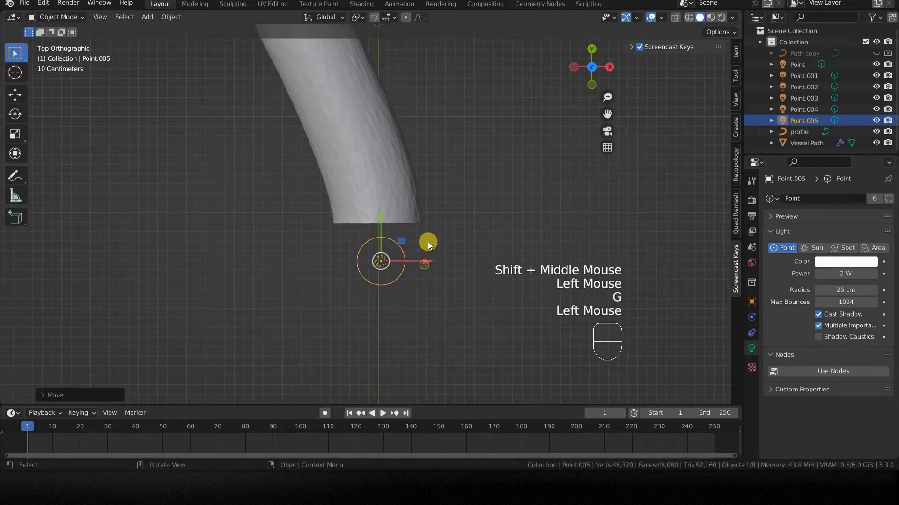
Examine the lighting inside the vessel in rendered shading, then return to solid shading.
{"action": "scroll", "coordinate": [406, 155], "scroll_direction": "down", "scroll_amount": 2}
{"action": "mouse_move", "coordinate": [406, 156]}
{"action": "middle_mouse_down", "text": "shift"}
{"action": "mouse_move", "coordinate": [398, 251]}
{"action": "mouse_move", "coordinate": [418, 305]}
{"action": "mouse_move", "coordinate": [394, 195]}
{"action": "mouse_move", "coordinate": [328, 178]}
{"action": "mouse_move", "coordinate": [382, 190]}
{"action": "mouse_move", "coordinate": [367, 181]}
{"action": "middle_mouse_up", "text": "shift"}
{"action": "scroll", "coordinate": [391, 195], "scroll_direction": "up", "scroll_amount": 4}
{"action": "key", "text": "z"}
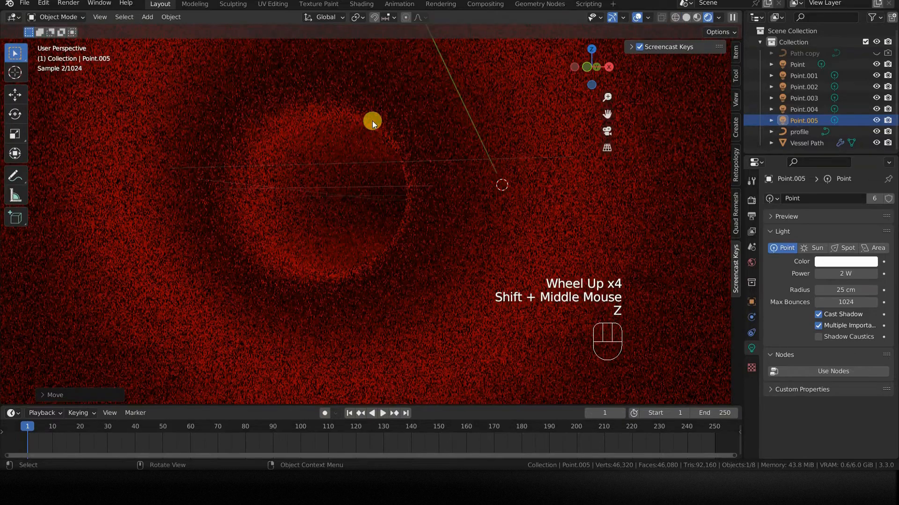
{"action": "middle_click_drag", "start_coordinate": [382, 147], "coordinate": [405, 196]}
{"action": "middle_click_drag", "start_coordinate": [405, 196], "coordinate": [407, 199]}
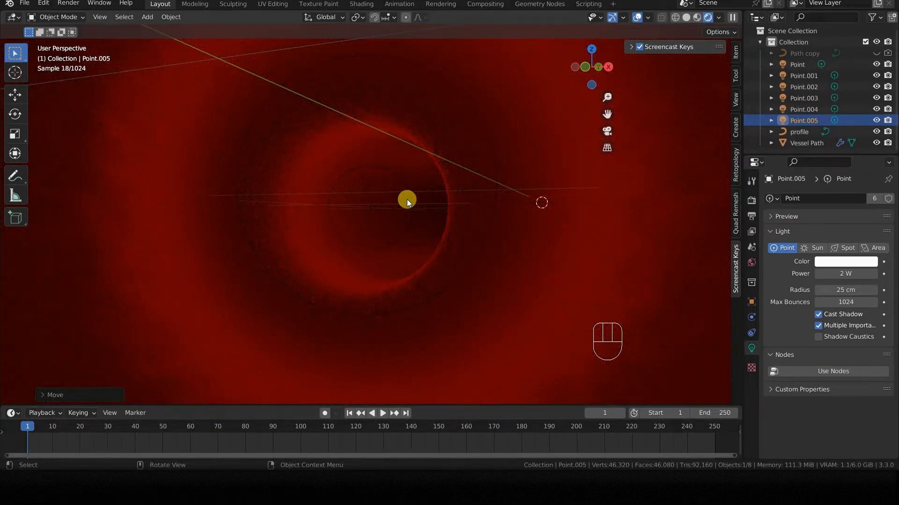
{"action": "key", "text": "z"}
{"action": "left_click", "coordinate": [477, 201]}
Deselect the point light and add a camera to the scene.
{"action": "scroll", "coordinate": [420, 243], "scroll_direction": "down", "scroll_amount": 2}
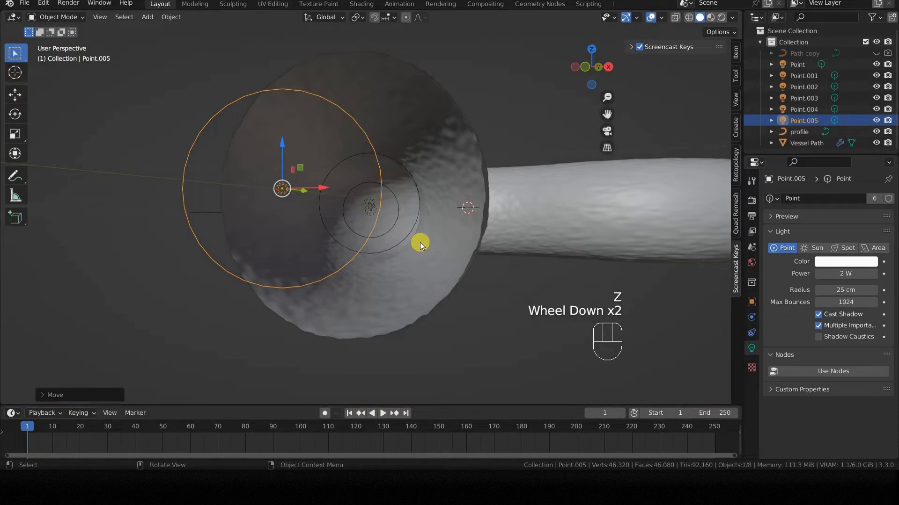
{"action": "left_click", "coordinate": [485, 349]}
{"action": "key", "text": "shift+a"}
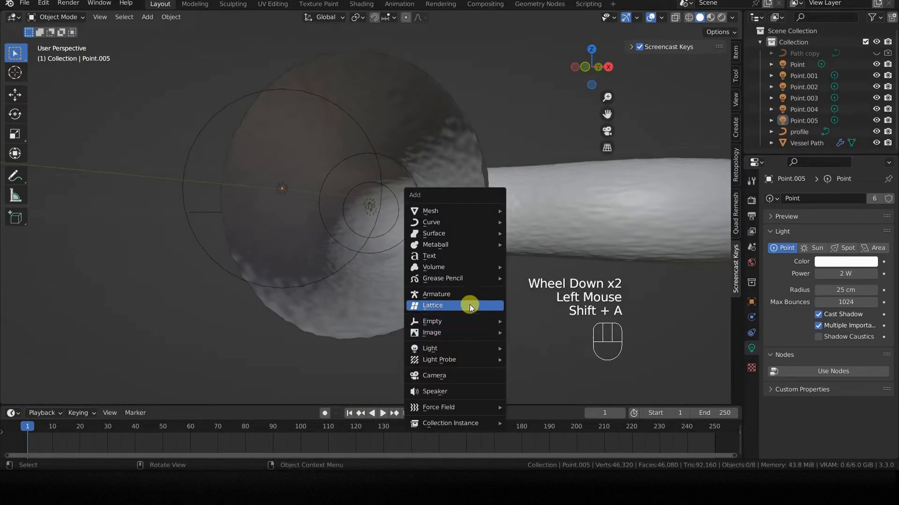
{"action": "left_click", "coordinate": [465, 376]}
Align the active camera to a view looking into the vessel, then shift the camera slightly to adjust the framing.
{"action": "scroll", "coordinate": [368, 290], "scroll_direction": "up", "scroll_amount": 3}
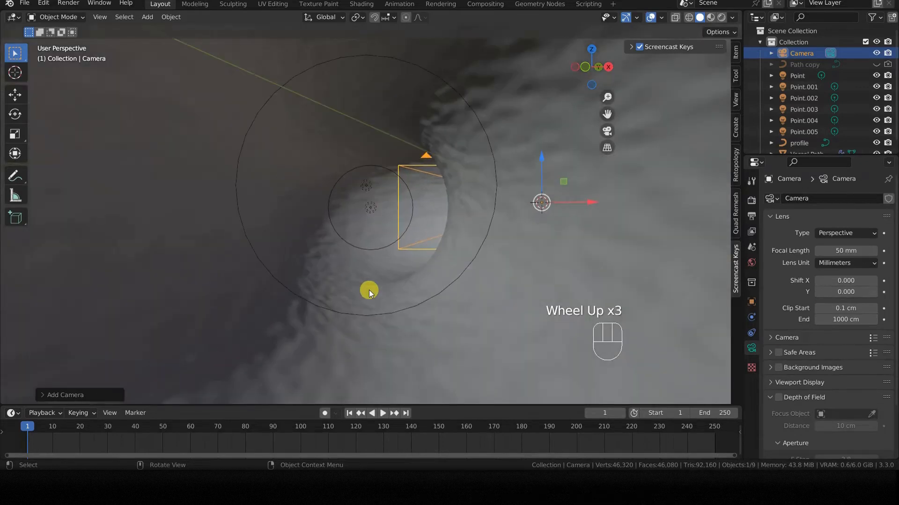
{"action": "key", "text": "F3"}
{"action": "type", "text": "align camera"}
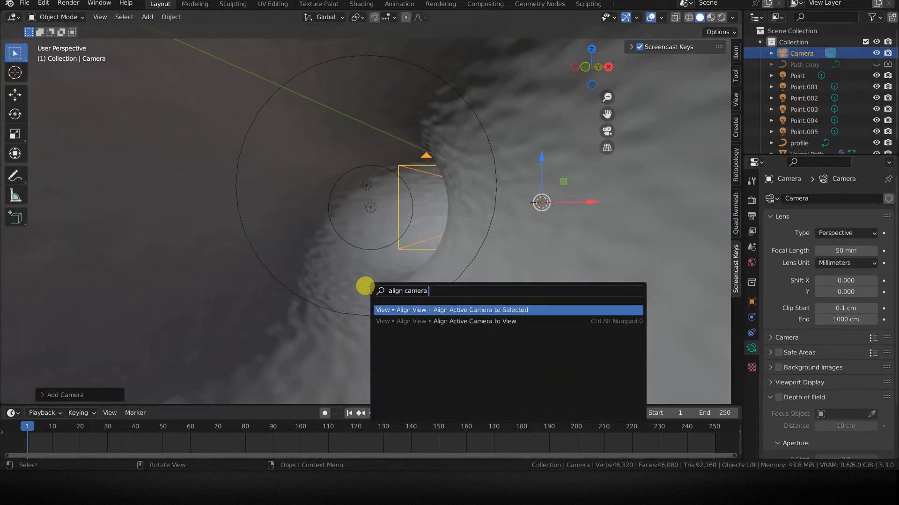
{"action": "left_click", "coordinate": [448, 318]}
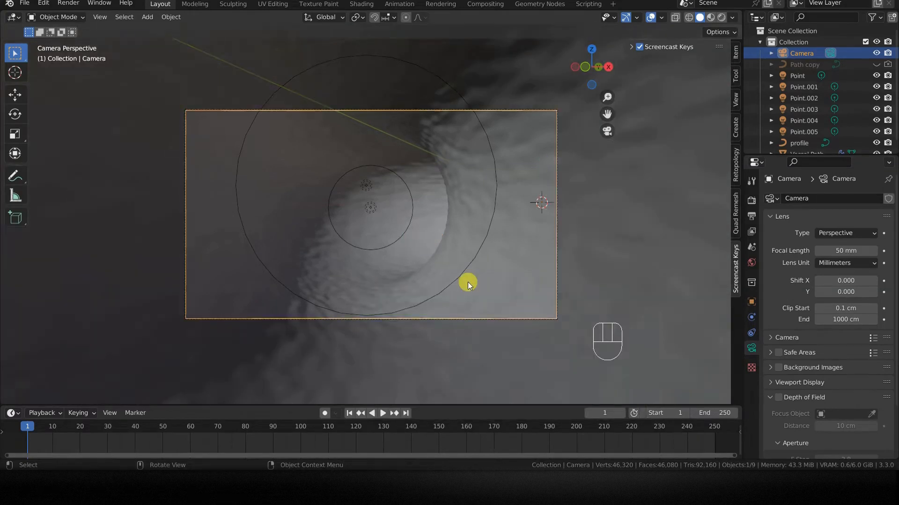
{"action": "key", "text": "g"}
{"action": "left_click", "coordinate": [302, 174]}
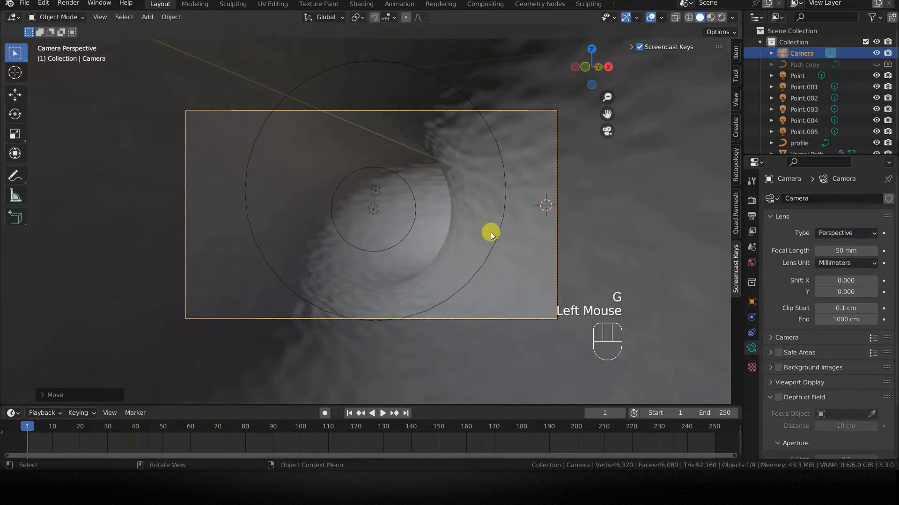
Pull the camera back along its local Z axis to widen the framing of the vessel's interior.
{"action": "key", "text": "g"}
{"action": "key", "text": "z"}
{"action": "key", "text": "z"}
{"action": "left_click", "coordinate": [627, 168]}
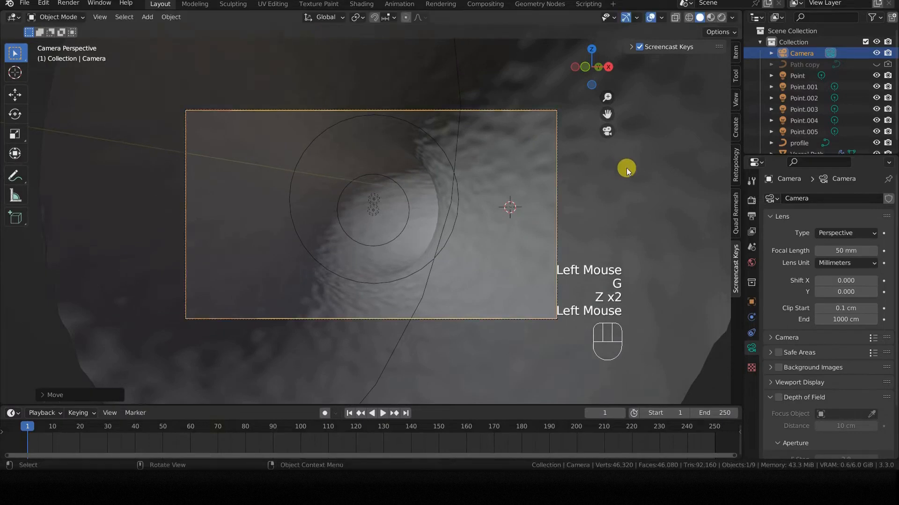
{"action": "scroll", "coordinate": [583, 203], "scroll_direction": "up", "scroll_amount": 1}
{"action": "middle_click_drag", "start_coordinate": [538, 195], "coordinate": [531, 201], "text": "shift"}
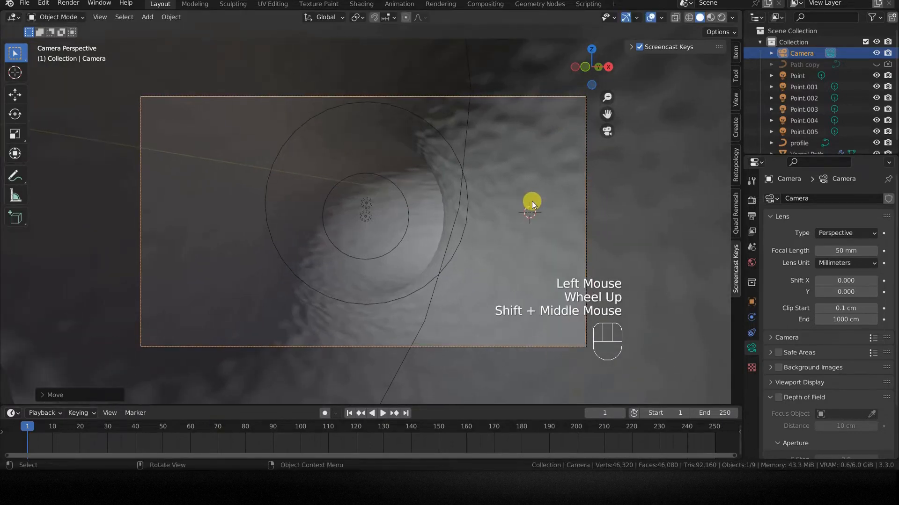
{"action": "key", "text": "F3"}
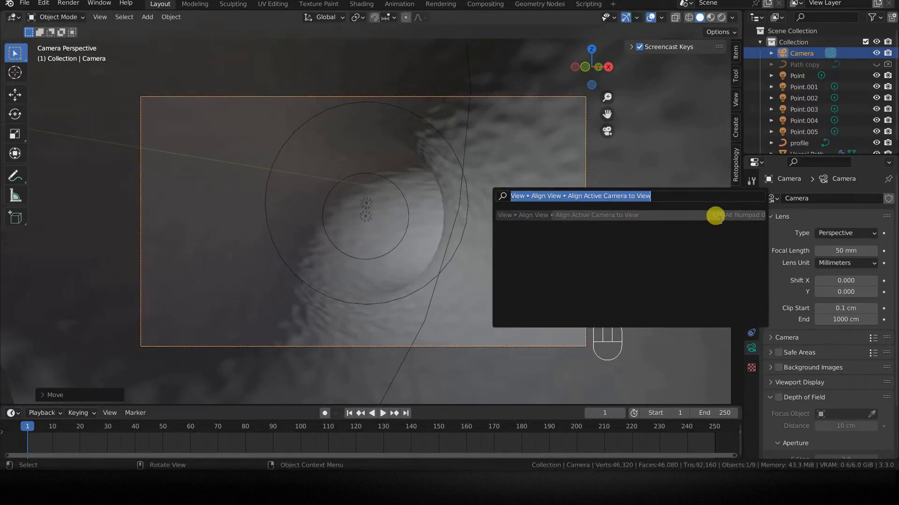
{"action": "left_click", "coordinate": [376, 261]}
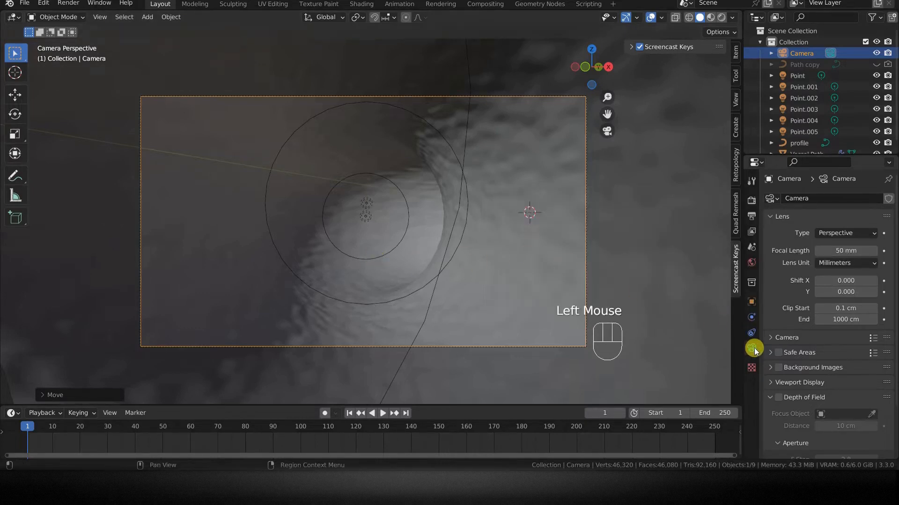
Set the camera's focal length to 35 mm.
{"action": "left_click_drag", "start_coordinate": [847, 251], "coordinate": [825, 251]}
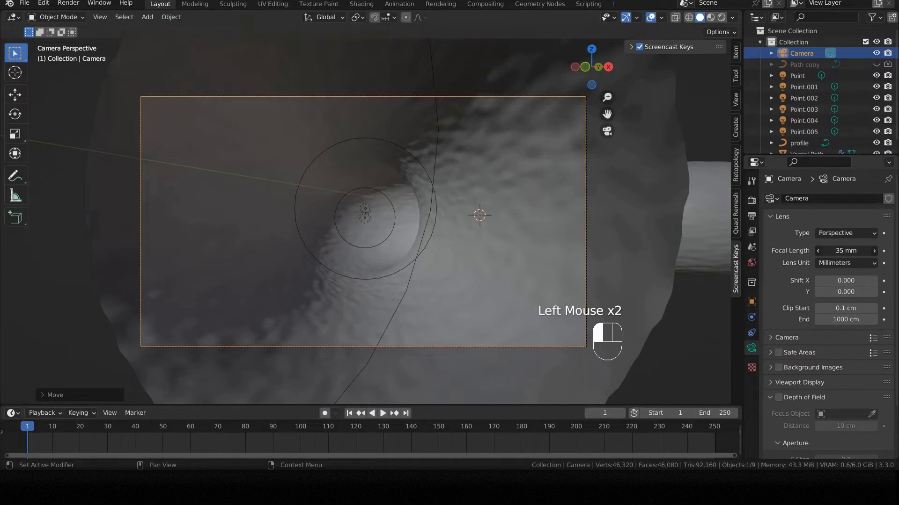
{"action": "scroll", "coordinate": [464, 250], "scroll_direction": "up", "scroll_amount": 1}
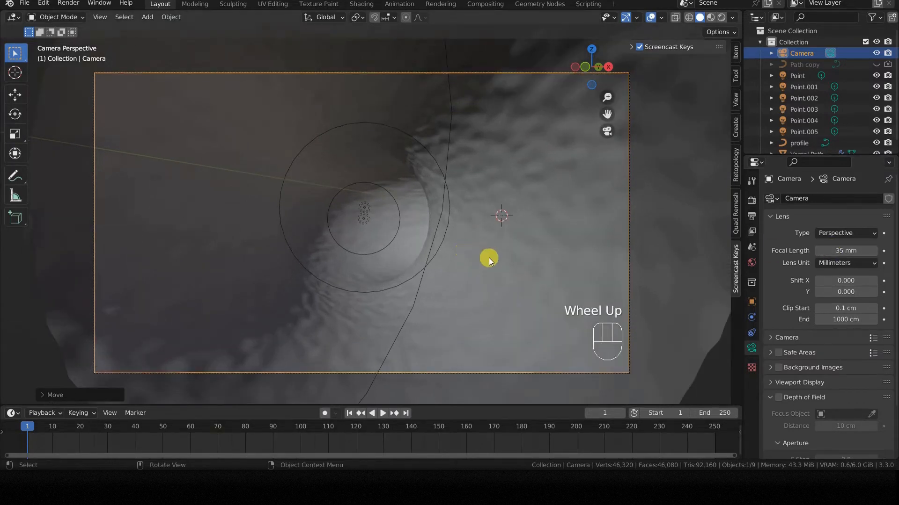
{"action": "left_click", "coordinate": [834, 254]}
{"action": "key", "text": "Escape"}
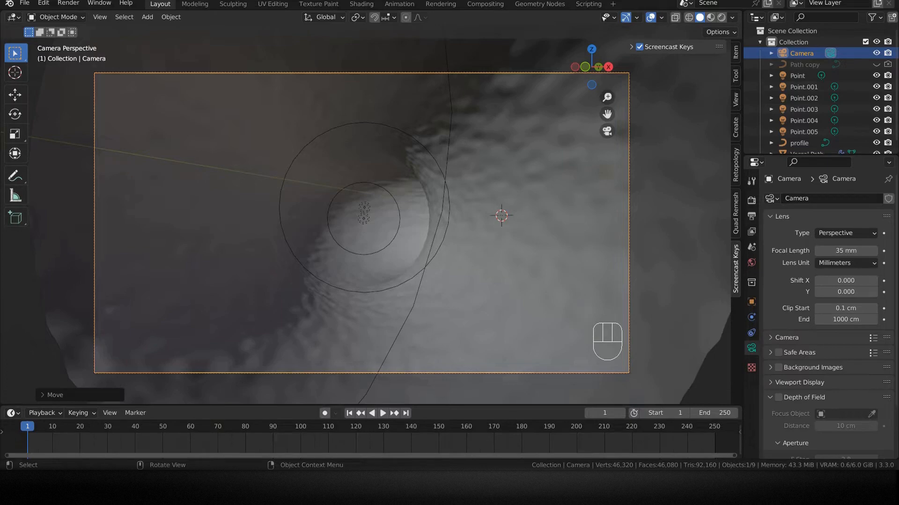
Add a UV sphere from top view and place it beside the vessel, in the bend near the world origin.
{"action": "left_click", "coordinate": [279, 224]}
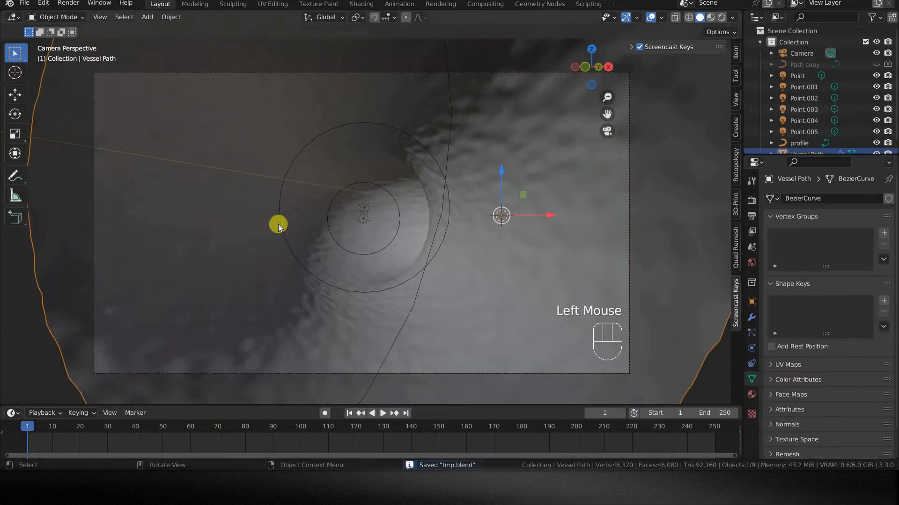
{"action": "key", "text": "KP_7"}
{"action": "scroll", "coordinate": [310, 212], "scroll_direction": "down", "scroll_amount": 2}
{"action": "middle_click_drag", "start_coordinate": [376, 210], "coordinate": [310, 222], "text": "shift"}
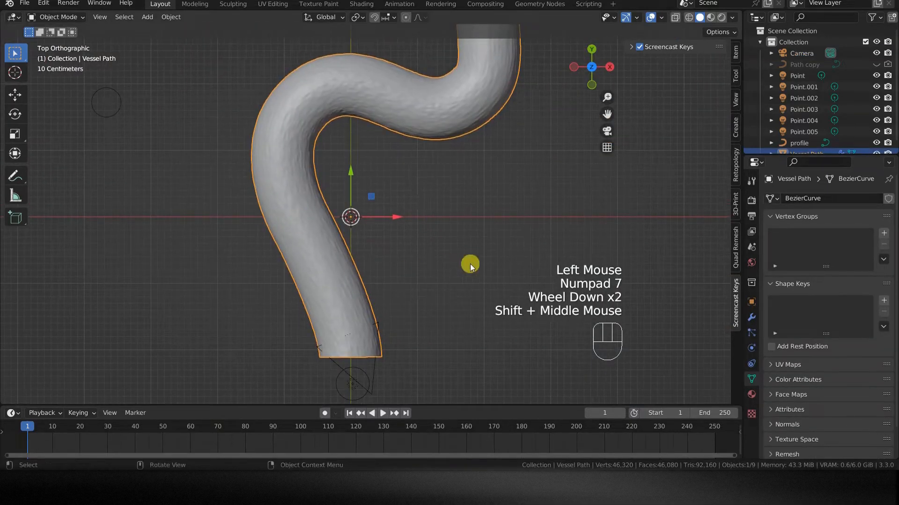
{"action": "left_click", "coordinate": [417, 203]}
{"action": "key", "text": "shift+a"}
{"action": "mouse_move", "coordinate": [396, 41]}
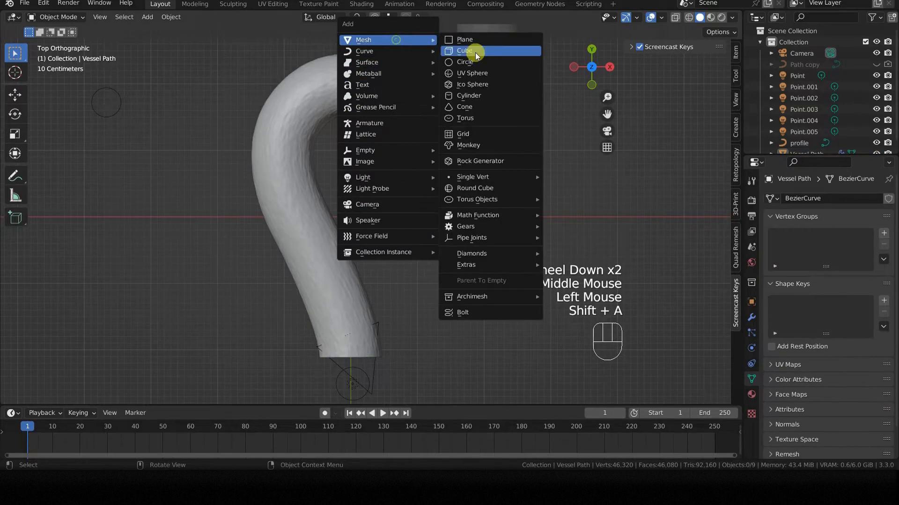
{"action": "left_click", "coordinate": [464, 73]}
{"action": "middle_click_drag", "start_coordinate": [401, 261], "coordinate": [371, 212]}
{"action": "left_click_drag", "start_coordinate": [372, 212], "coordinate": [459, 254]}
Scale the sphere down along Z into a flat disc.
{"action": "key", "text": "s"}
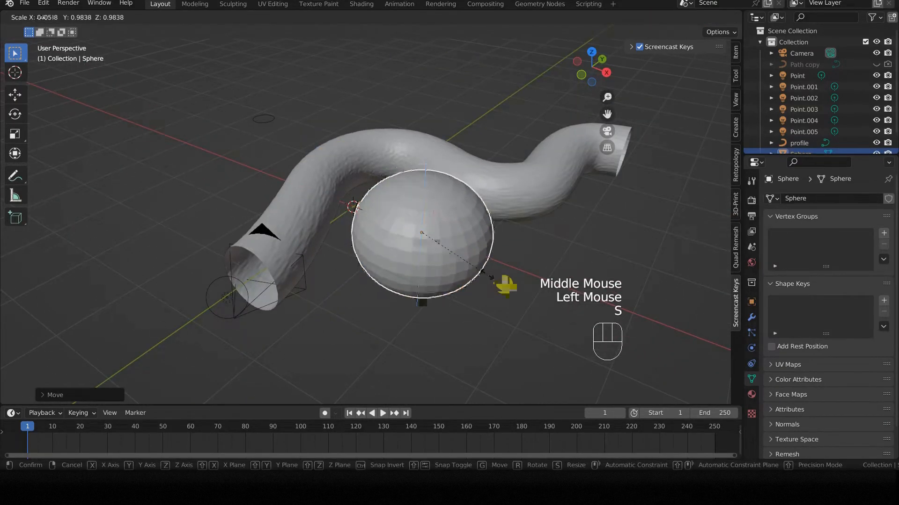
{"action": "key", "text": "z"}
{"action": "left_click", "coordinate": [437, 281]}
{"action": "scroll", "coordinate": [437, 281], "scroll_direction": "up", "scroll_amount": 2}
{"action": "middle_click_drag", "start_coordinate": [437, 281], "coordinate": [383, 249], "text": "shift"}
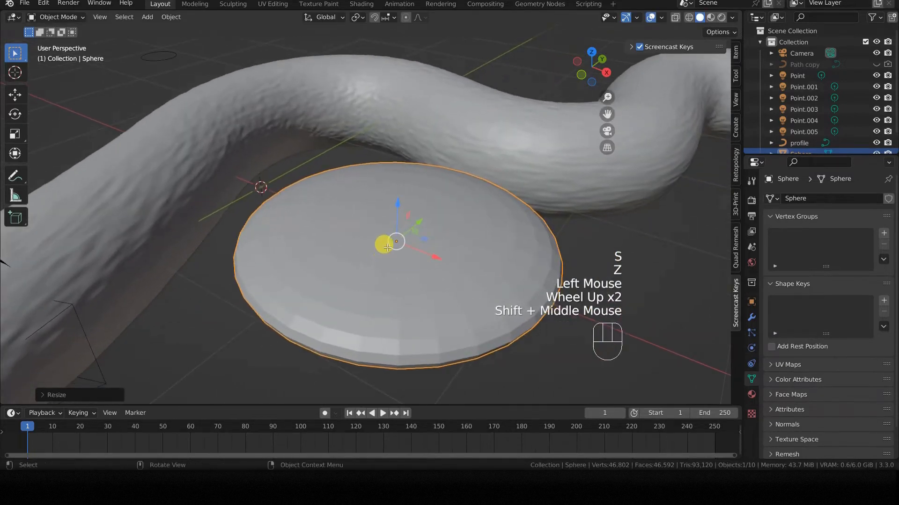
In Edit Mode, delete the disc's top pole and the surrounding rings of geometry to open up the top.
{"action": "key", "text": "Tab"}
{"action": "left_click", "coordinate": [396, 207]}
{"action": "key", "text": "x"}
{"action": "left_click", "coordinate": [525, 283]}
{"action": "left_click", "coordinate": [408, 227], "text": "alt"}
{"action": "key", "text": "ctrl+KP_Add"}
{"action": "key", "text": "ctrl+KP_Add"}
{"action": "key", "text": "x"}
{"action": "left_click", "coordinate": [406, 227]}
Extrude the edge loop around the top opening, scale the new loop inward and shift it along Z.
{"action": "left_click", "coordinate": [348, 287], "text": "alt"}
{"action": "key", "text": "e"}
{"action": "left_click", "coordinate": [431, 302]}
{"action": "key", "text": "s"}
{"action": "left_click", "coordinate": [437, 302]}
{"action": "key", "text": "g"}
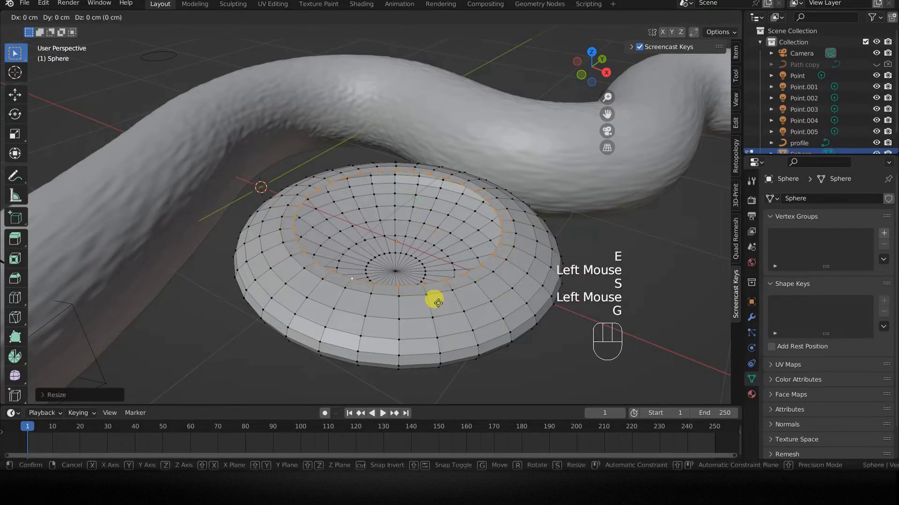
{"action": "key", "text": "z"}
{"action": "left_click", "coordinate": [438, 304]}
Close the top opening with Grid Fill.
{"action": "key", "text": "F3"}
{"action": "type", "text": "grid"}
{"action": "key", "text": "Down"}
{"action": "key", "text": "Return"}
Delete the bottom pole and the rings around it on the disc's underside.
{"action": "middle_click_drag", "start_coordinate": [440, 306], "coordinate": [406, 239]}
{"action": "left_click", "coordinate": [382, 208]}
{"action": "key", "text": "x"}
{"action": "left_click", "coordinate": [381, 205]}
{"action": "left_click", "coordinate": [386, 200], "text": "alt"}
{"action": "left_click", "coordinate": [386, 199], "text": "alt"}
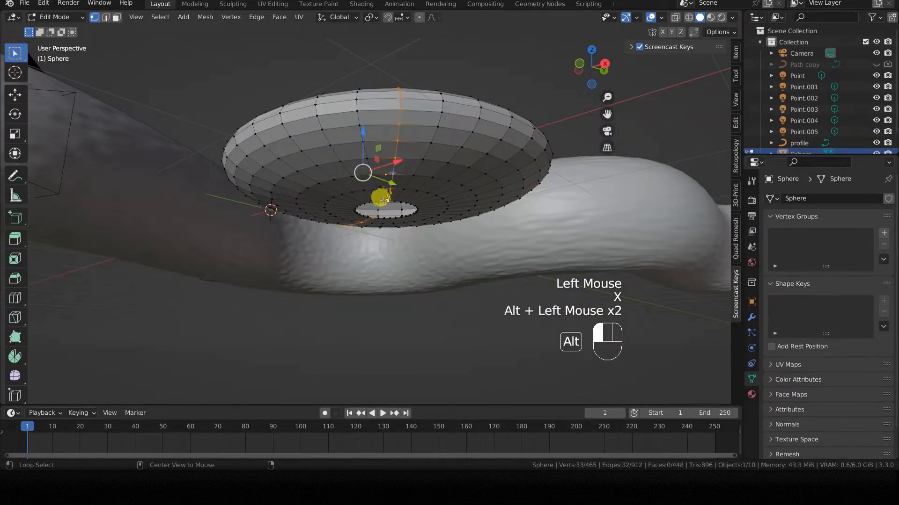
{"action": "key", "text": "x"}
{"action": "left_click", "coordinate": [383, 205]}
Select the edge loop around the underside opening and close it with Grid Fill.
{"action": "left_click", "coordinate": [379, 185], "text": "alt"}
{"action": "key", "text": "F3"}
{"action": "key", "text": "space"}
Return to Object Mode and apply Shade Smooth to the disc.
{"action": "middle_click_drag", "start_coordinate": [381, 190], "coordinate": [351, 317]}
{"action": "key", "text": "Tab"}
{"action": "left_click", "coordinate": [351, 317]}
{"action": "right_click", "coordinate": [351, 317]}
{"action": "left_click", "coordinate": [346, 257]}
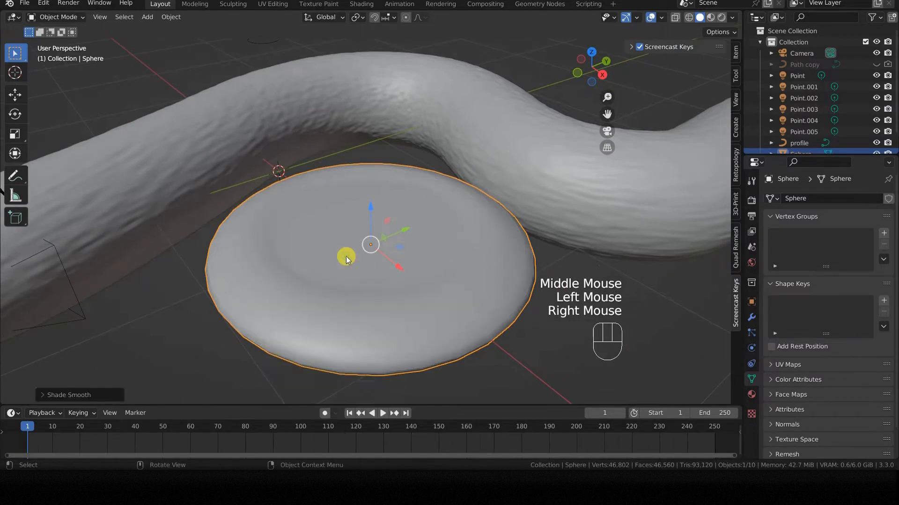
In Edit Mode, select the disc's top center vertex, grow the selection five times and scale the area along Z.
{"action": "key", "text": "Tab"}
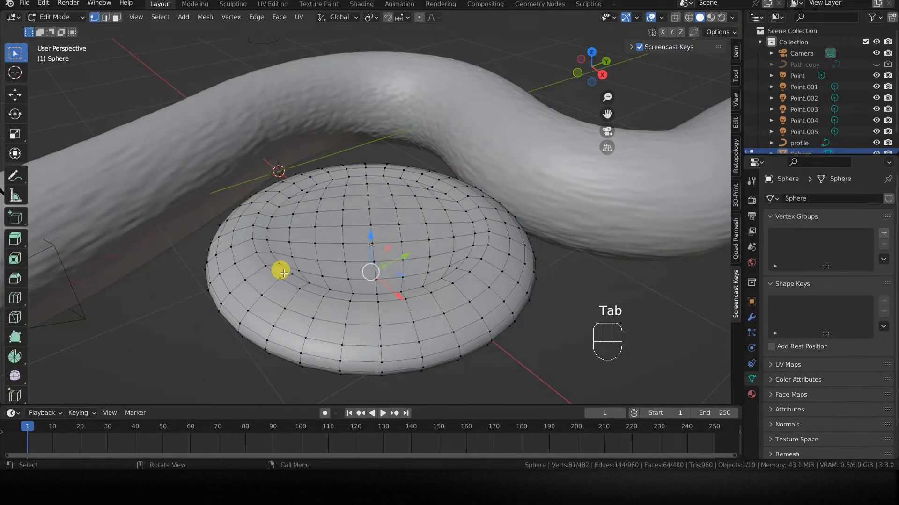
{"action": "left_click", "coordinate": [373, 229]}
{"action": "key", "text": "ctrl+KP_Add"}
{"action": "key", "text": "ctrl+KP_Add"}
{"action": "key", "text": "ctrl+KP_Add"}
{"action": "key", "text": "ctrl+KP_Add"}
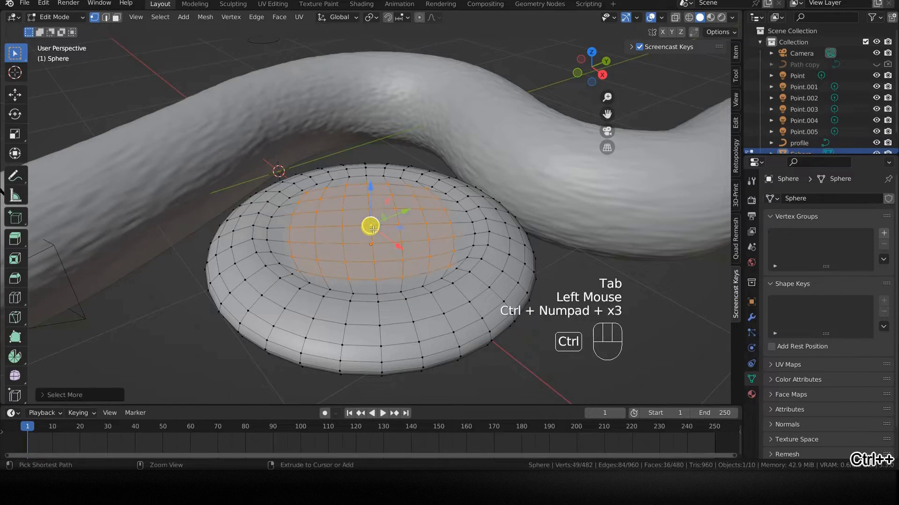
{"action": "key", "text": "ctrl+KP_Add"}
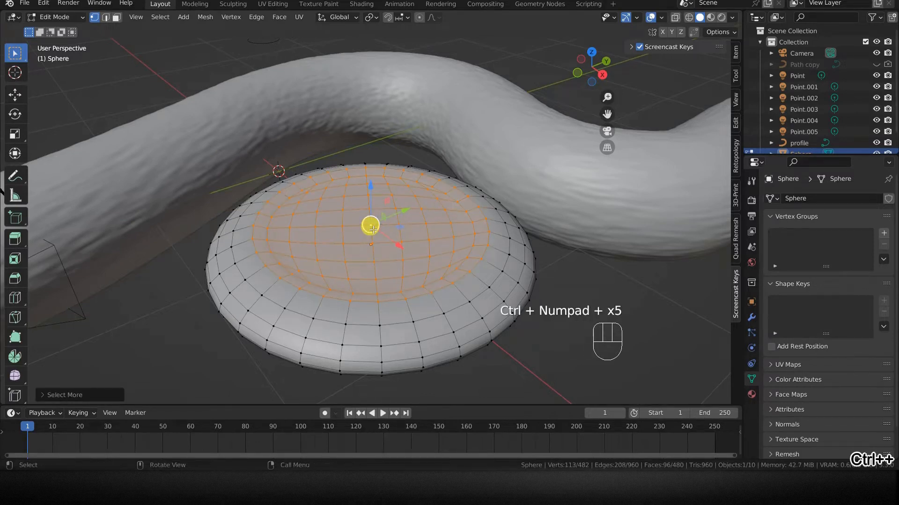
{"action": "key", "text": "s"}
{"action": "key", "text": "z"}
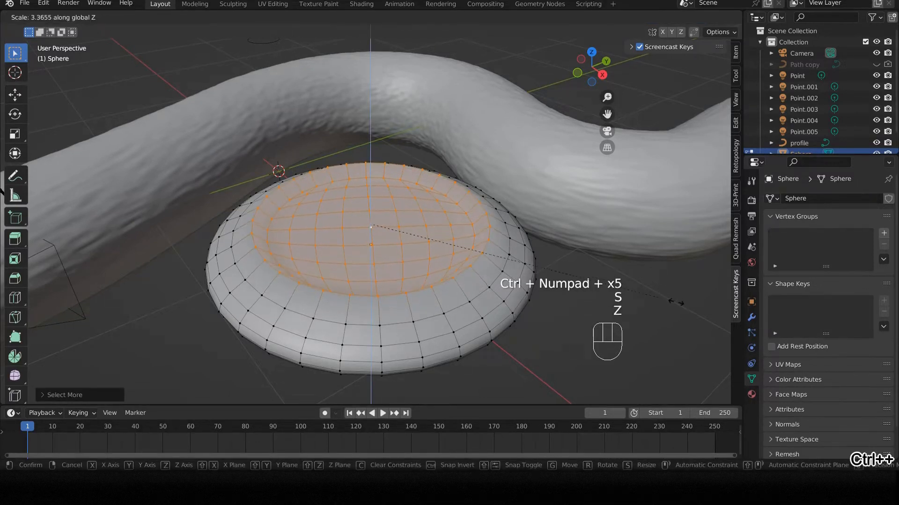
{"action": "left_click", "coordinate": [614, 273]}
Lower the selected central faces along Z to sink the dish, then return to Object Mode.
{"action": "key", "text": "g"}
{"action": "key", "text": "z"}
{"action": "left_click", "coordinate": [617, 287]}
{"action": "key", "text": "Tab"}
{"action": "middle_click_drag", "start_coordinate": [575, 290], "coordinate": [217, 257]}
In Edit Mode, select two edge loops around the disc's outer rim and scale them up along Z.
{"action": "key", "text": "Tab"}
{"action": "left_click", "coordinate": [201, 262], "text": "alt"}
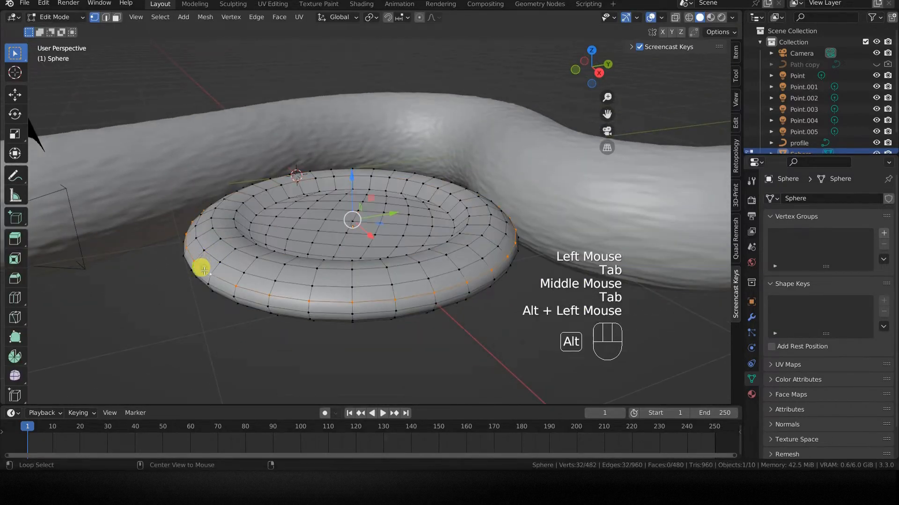
{"action": "left_click", "coordinate": [199, 279], "text": "alt+shift"}
{"action": "key", "text": "s"}
{"action": "key", "text": "z"}
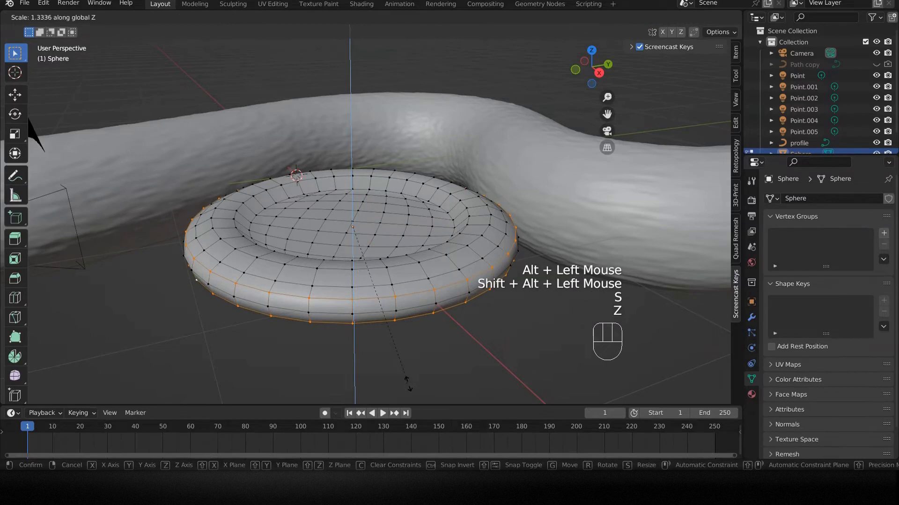
{"action": "left_click", "coordinate": [232, 315]}
Move the edge loop on the upper outer rim along Z to round the edge, then return to Object Mode.
{"action": "left_click", "coordinate": [215, 256], "text": "alt"}
{"action": "key", "text": "g"}
{"action": "key", "text": "z"}
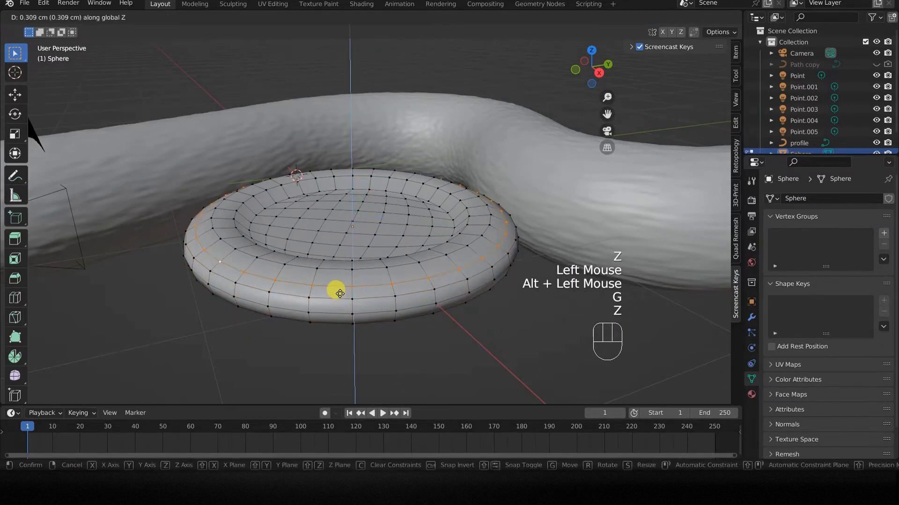
{"action": "left_click", "coordinate": [338, 292]}
{"action": "key", "text": "Tab"}
{"action": "middle_click", "coordinate": [340, 297]}
{"action": "mouse_move", "coordinate": [339, 297]}
{"action": "middle_mouse_down"}
{"action": "mouse_move", "coordinate": [339, 232]}
{"action": "mouse_move", "coordinate": [327, 330]}
{"action": "mouse_move", "coordinate": [333, 301]}
{"action": "middle_mouse_up"}
{"action": "scroll", "coordinate": [327, 323], "scroll_direction": "down", "scroll_amount": 1}
In Edit Mode, adjust the height of the edge loop around the dish's inner edge along Z.
{"action": "key", "text": "Tab"}
{"action": "scroll", "coordinate": [331, 302], "scroll_direction": "up", "scroll_amount": 2}
{"action": "left_click", "coordinate": [195, 241], "text": "alt"}
{"action": "key", "text": "g"}
{"action": "key", "text": "z"}
{"action": "left_click", "coordinate": [215, 240]}
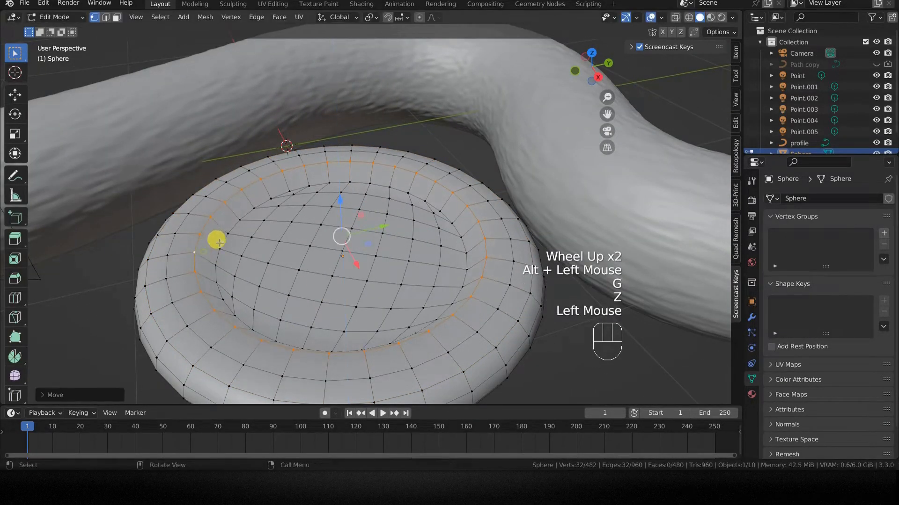
Cut a new edge loop around the dish's inner wall, shape it by moving it along Z and scaling it, and return to Object Mode.
{"action": "key", "text": "ctrl+r"}
{"action": "left_click", "coordinate": [216, 239]}
{"action": "key", "text": "g"}
{"action": "key", "text": "z"}
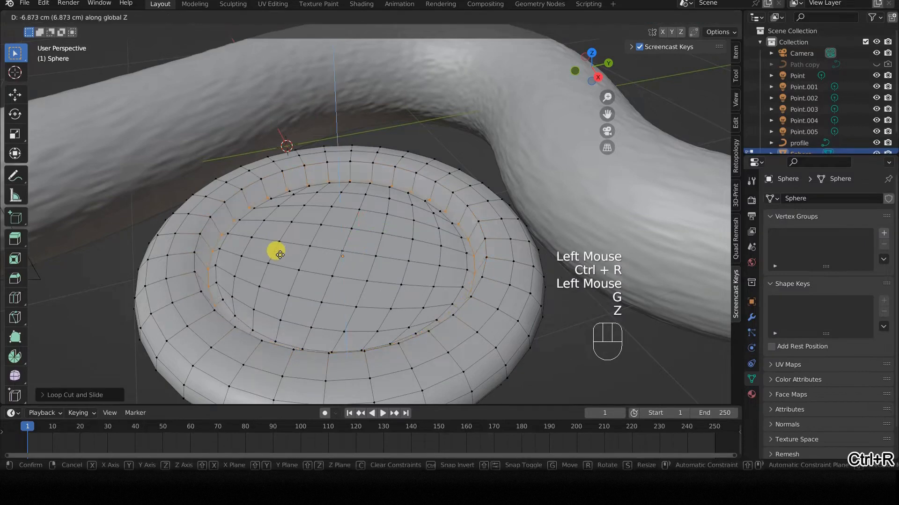
{"action": "left_click", "coordinate": [279, 249]}
{"action": "key", "text": "s"}
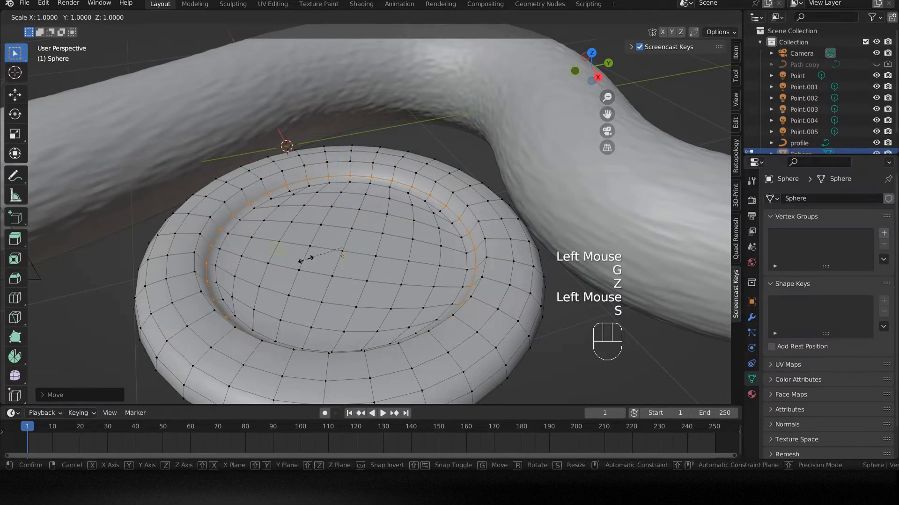
{"action": "left_click", "coordinate": [298, 270]}
{"action": "key", "text": "Tab"}
{"action": "scroll", "coordinate": [289, 292], "scroll_direction": "down", "scroll_amount": 2}
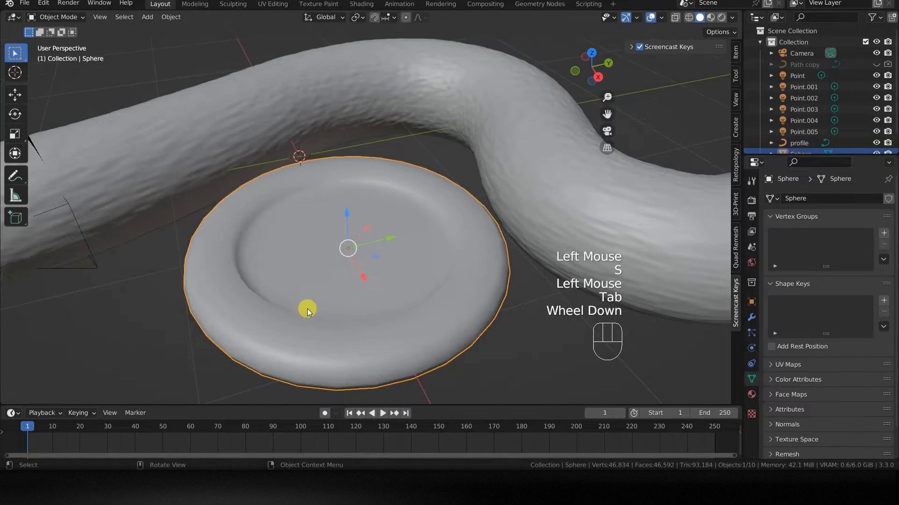
{"action": "middle_click_drag", "start_coordinate": [289, 295], "coordinate": [305, 301]}
Add a Subdivision Surface modifier and a Displace modifier to the disc.
{"action": "left_click", "coordinate": [750, 322]}
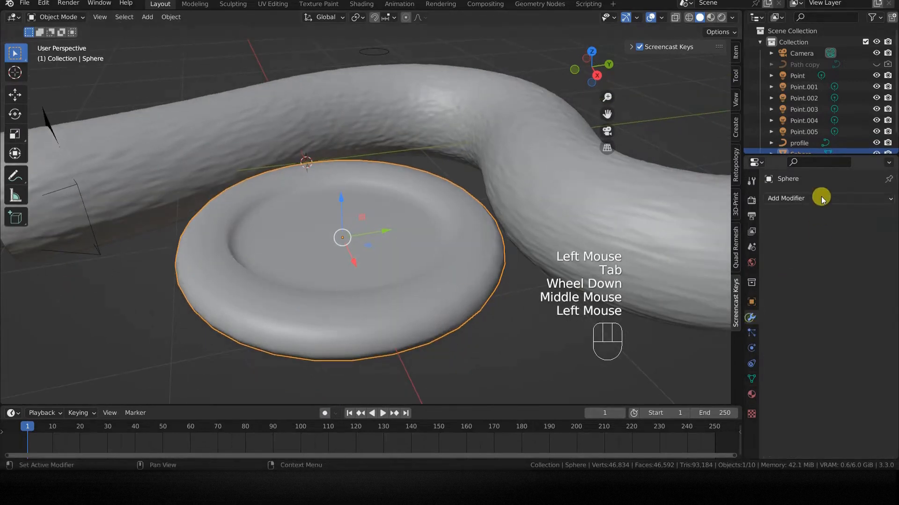
{"action": "left_click", "coordinate": [820, 199]}
{"action": "left_click", "coordinate": [691, 398]}
{"action": "left_click", "coordinate": [884, 198]}
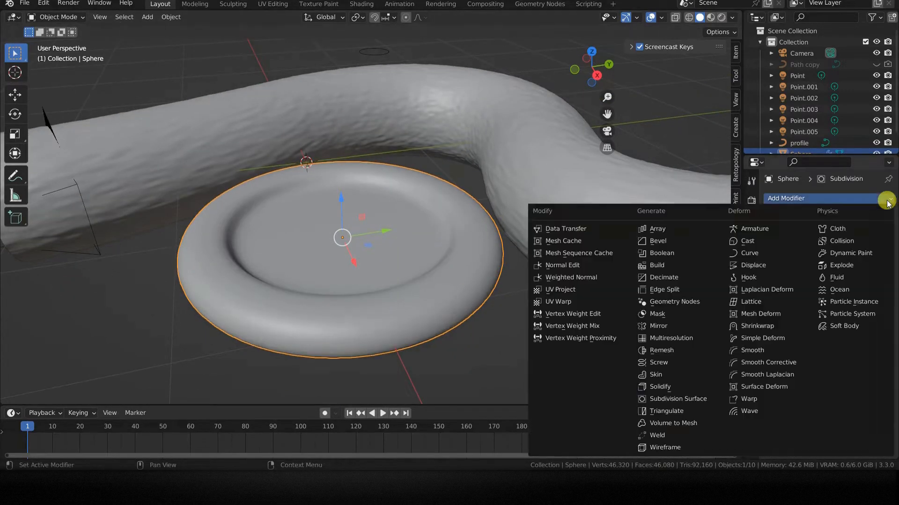
{"action": "left_click", "coordinate": [748, 264]}
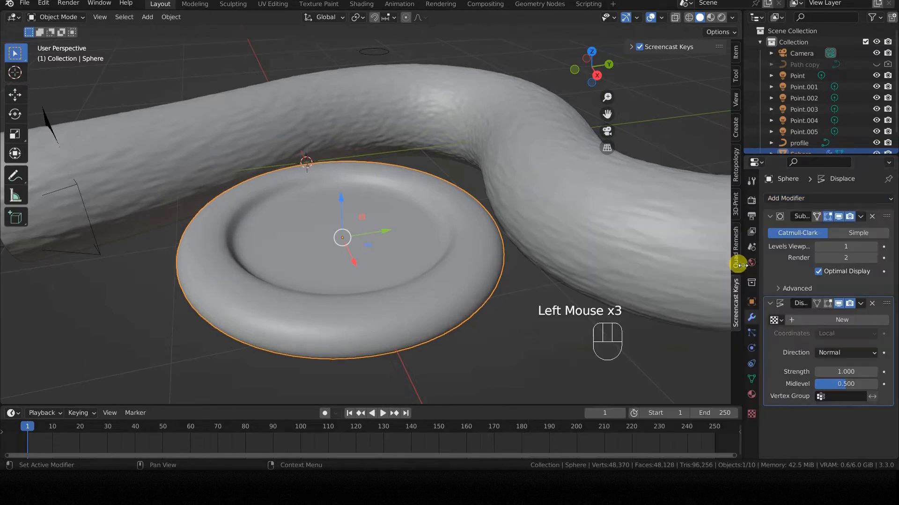
Create a new texture for the Displace modifier and set its type to Clouds.
{"action": "left_click", "coordinate": [872, 320]}
{"action": "left_click", "coordinate": [882, 320]}
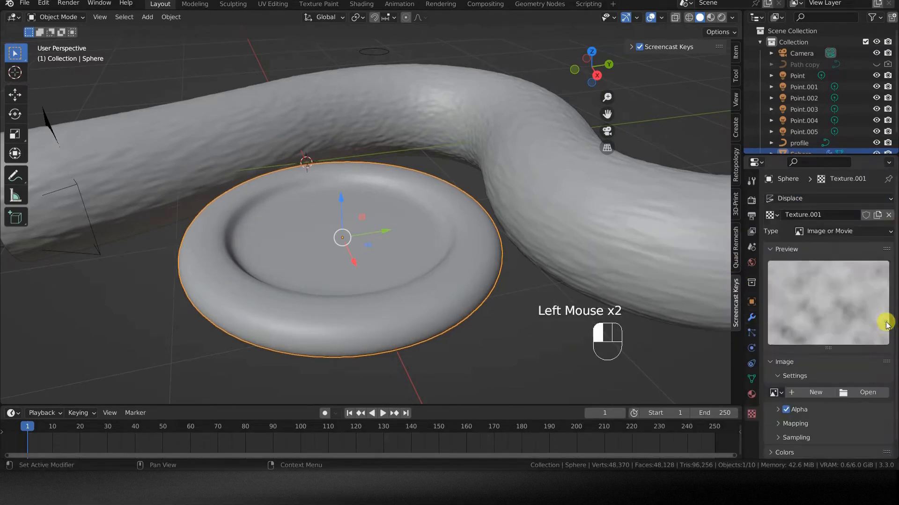
{"action": "left_click", "coordinate": [798, 232]}
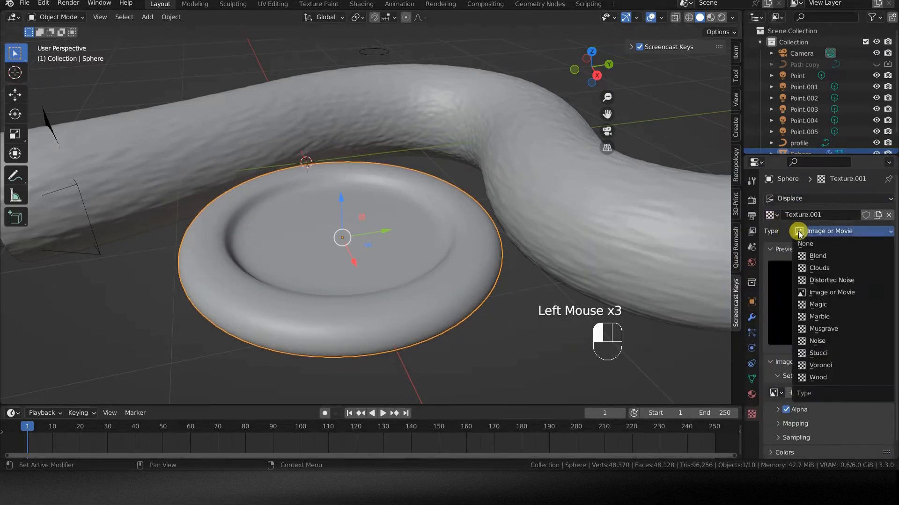
{"action": "left_click", "coordinate": [807, 265]}
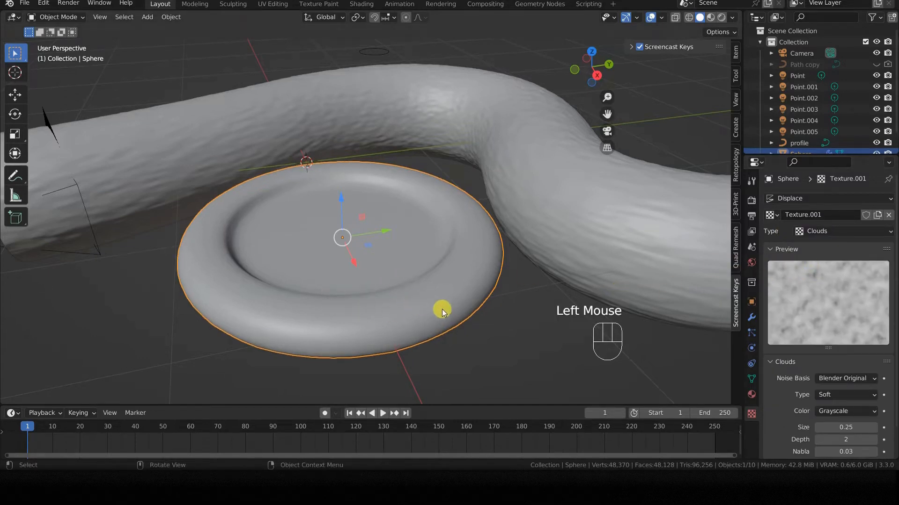
Return to the disc's modifier settings and try a Displace strength of 1.200.
{"action": "left_click", "coordinate": [748, 318]}
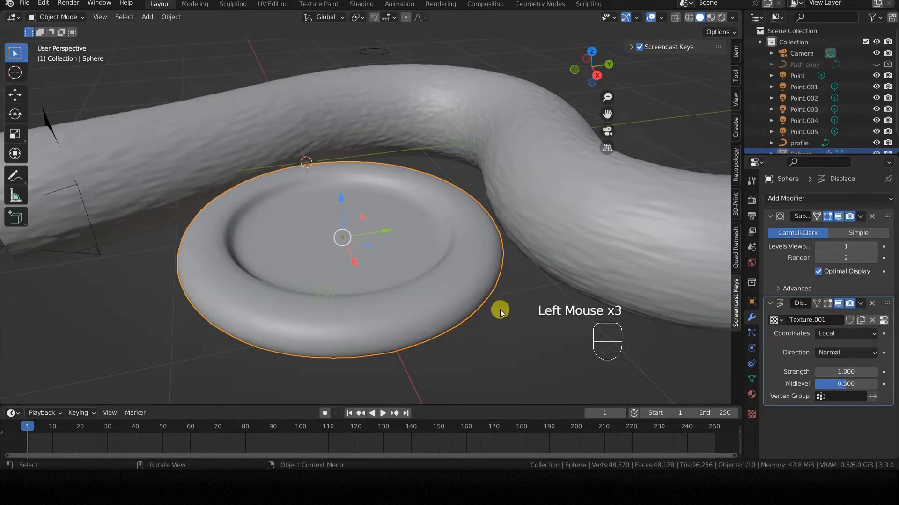
{"action": "left_click", "coordinate": [847, 372]}
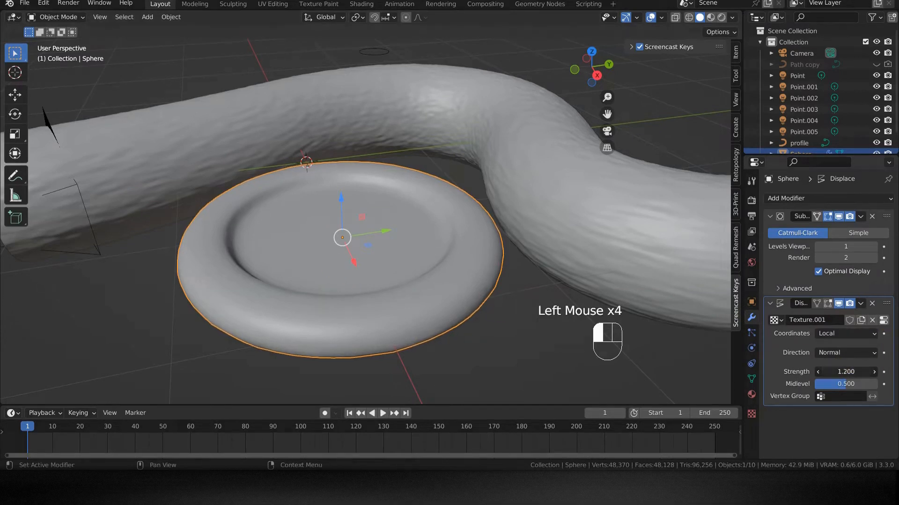
{"action": "left_click_drag", "start_coordinate": [845, 372], "coordinate": [502, 332]}
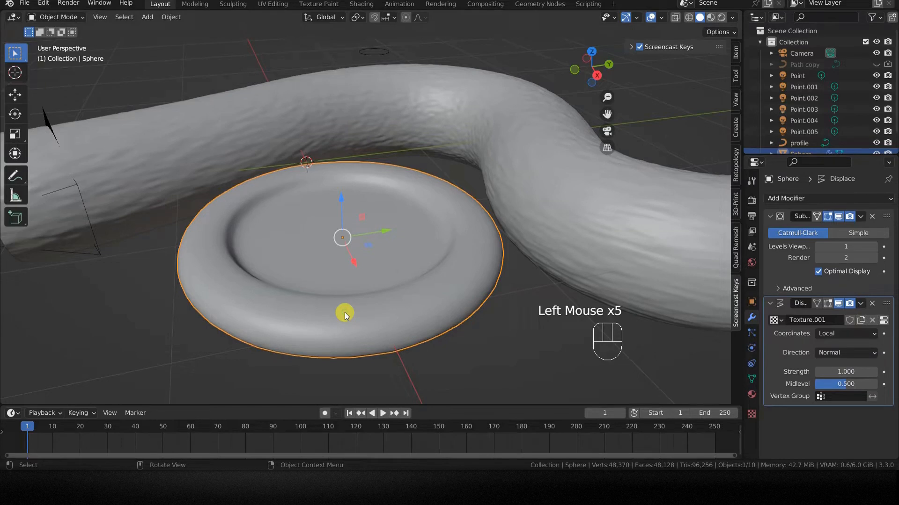
Apply the disc's scale and raise its Displace strength to 5.800.
{"action": "key", "text": "ctrl+a"}
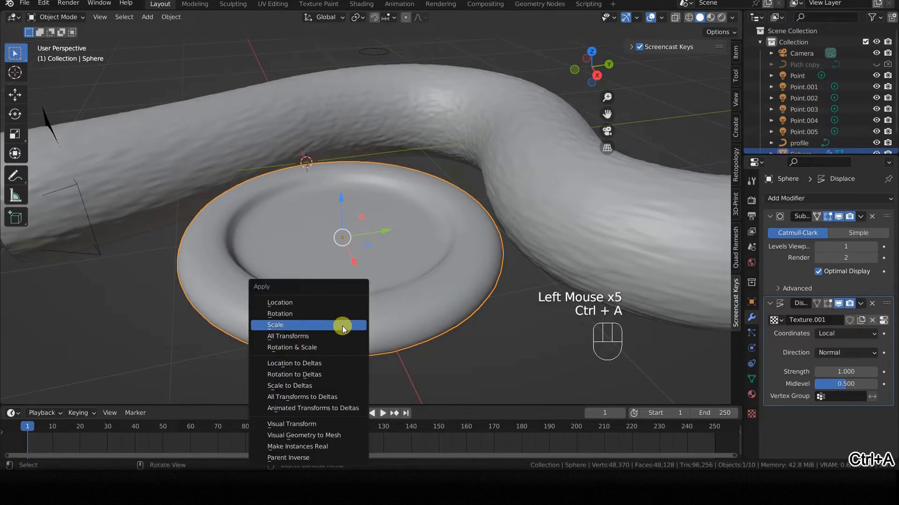
{"action": "left_click", "coordinate": [343, 325]}
{"action": "left_click_drag", "start_coordinate": [842, 372], "coordinate": [889, 371]}
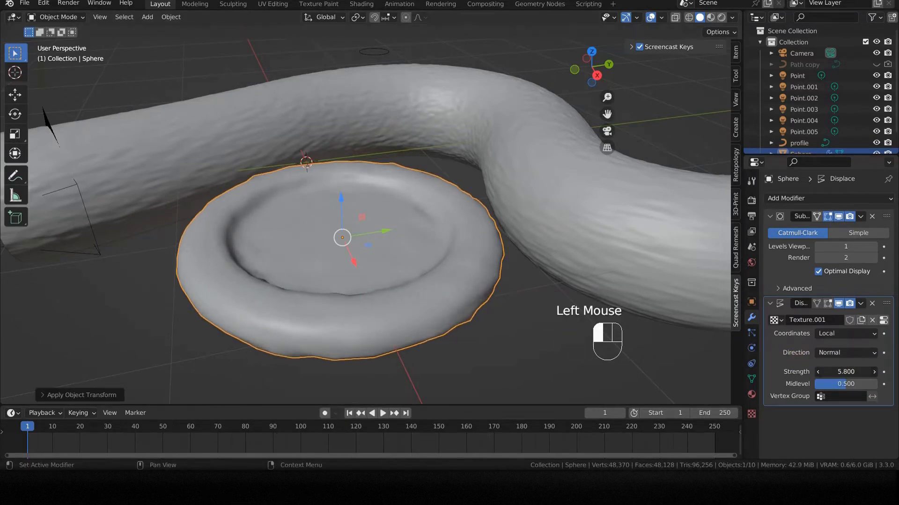
Set the size of the disc's Clouds displacement texture to 0.89.
{"action": "double_click", "coordinate": [883, 320]}
{"action": "left_click_drag", "start_coordinate": [840, 428], "coordinate": [898, 427]}
{"action": "scroll", "coordinate": [339, 313], "scroll_direction": "down", "scroll_amount": 3}
{"action": "middle_click_drag", "start_coordinate": [339, 314], "coordinate": [421, 311]}
{"action": "scroll", "coordinate": [428, 309], "scroll_direction": "up", "scroll_amount": 1}
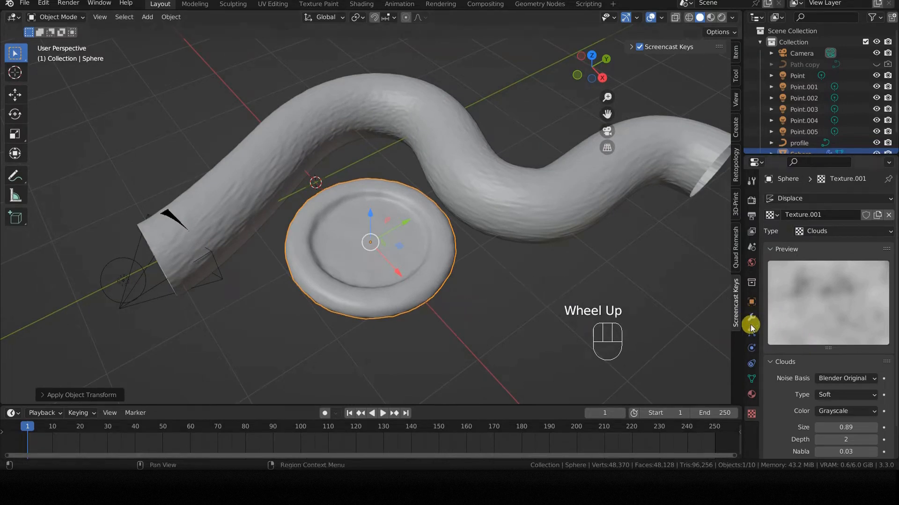
Give the disc a new Principled BSDF material with a bright red base color.
{"action": "left_click", "coordinate": [751, 394]}
{"action": "left_click", "coordinate": [839, 244]}
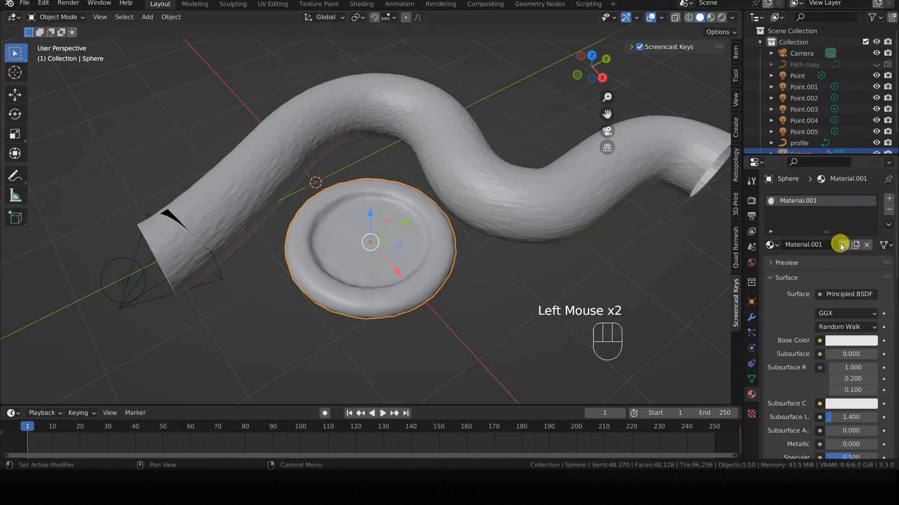
{"action": "left_click", "coordinate": [845, 294]}
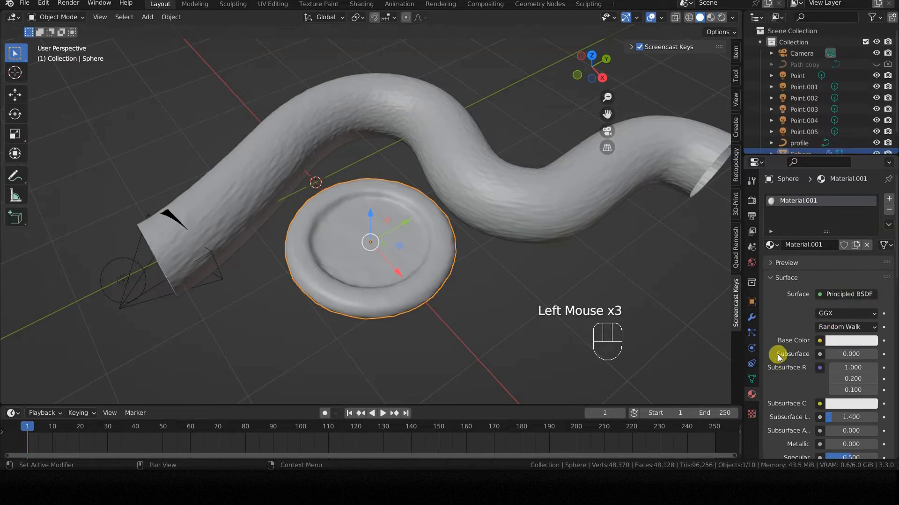
{"action": "left_click", "coordinate": [840, 339]}
{"action": "left_click_drag", "start_coordinate": [824, 252], "coordinate": [819, 262]}
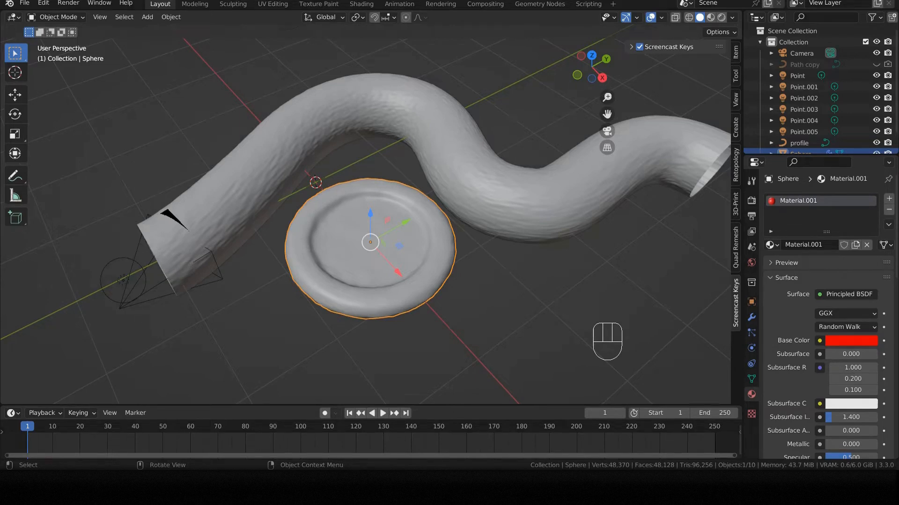
Scale the disc down and, in top view, place it inside the vessel ahead of the camera, resizing it to fit.
{"action": "left_click", "coordinate": [392, 289]}
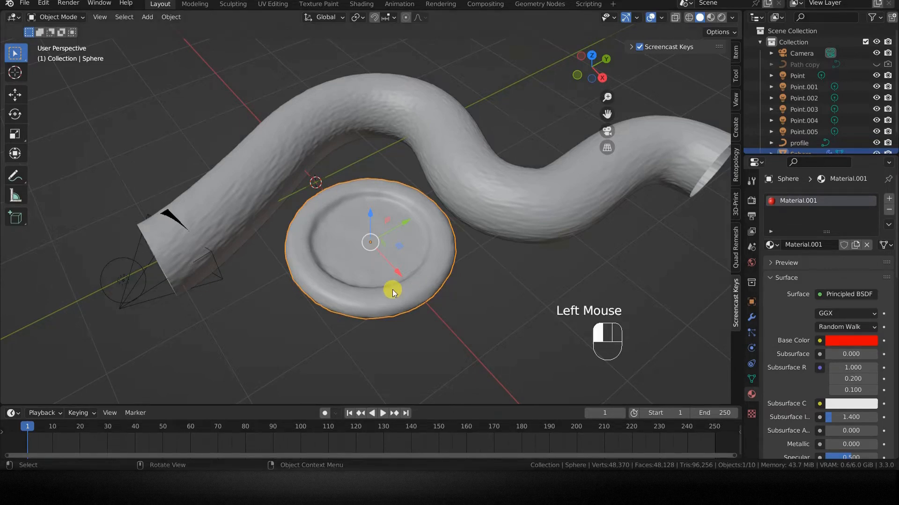
{"action": "key", "text": "s"}
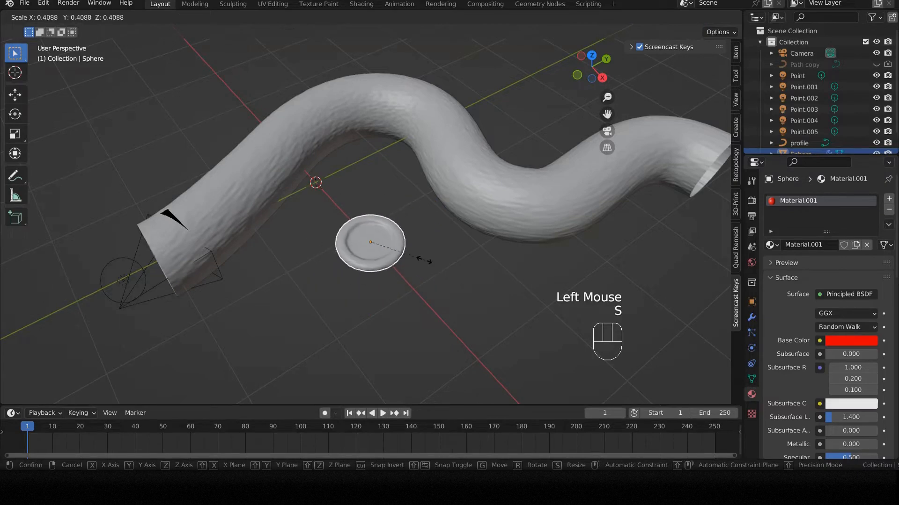
{"action": "left_click", "coordinate": [395, 246]}
{"action": "key", "text": "KP_7"}
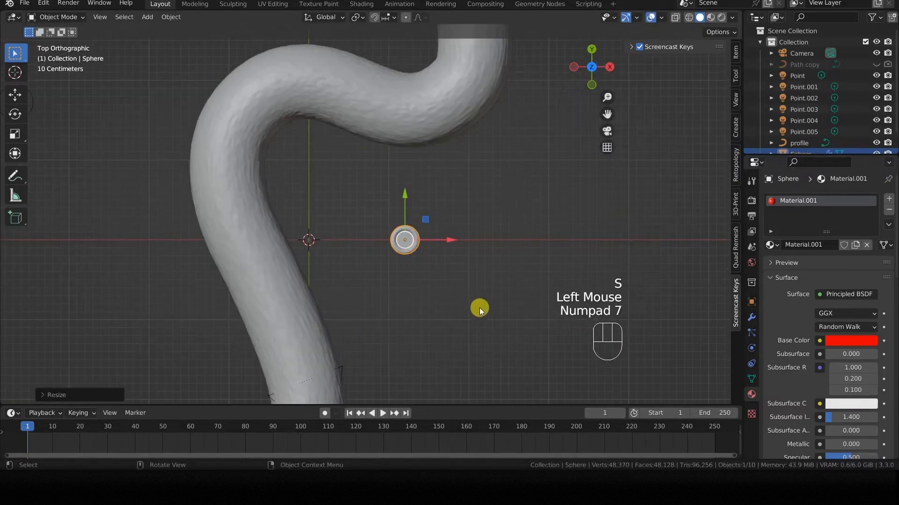
{"action": "key", "text": "g"}
{"action": "left_click", "coordinate": [347, 360]}
{"action": "key", "text": "s"}
{"action": "left_click", "coordinate": [327, 322]}
From the camera view, tilt the disc freely and thicken it along its local Z axis.
{"action": "key", "text": "KP_0"}
{"action": "key", "text": "r"}
{"action": "key", "text": "r"}
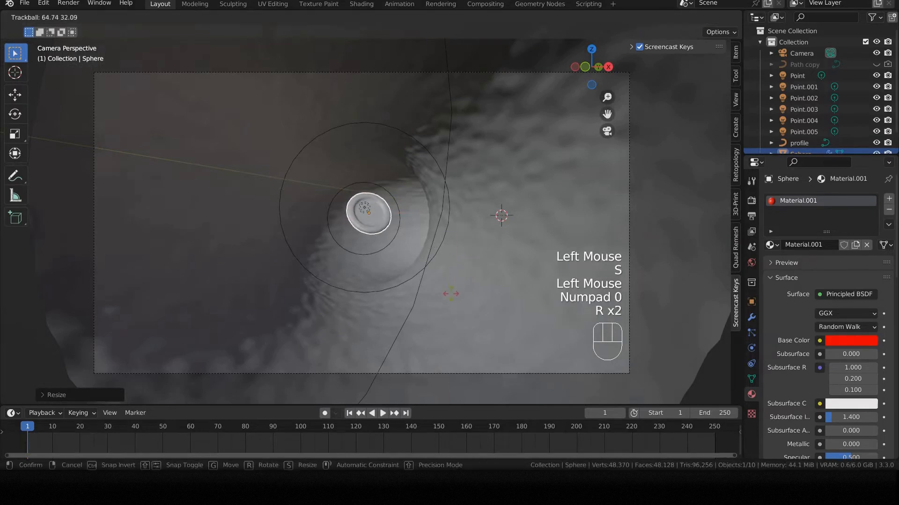
{"action": "left_click", "coordinate": [451, 252]}
{"action": "key", "text": "s"}
{"action": "key", "text": "z"}
{"action": "key", "text": "z"}
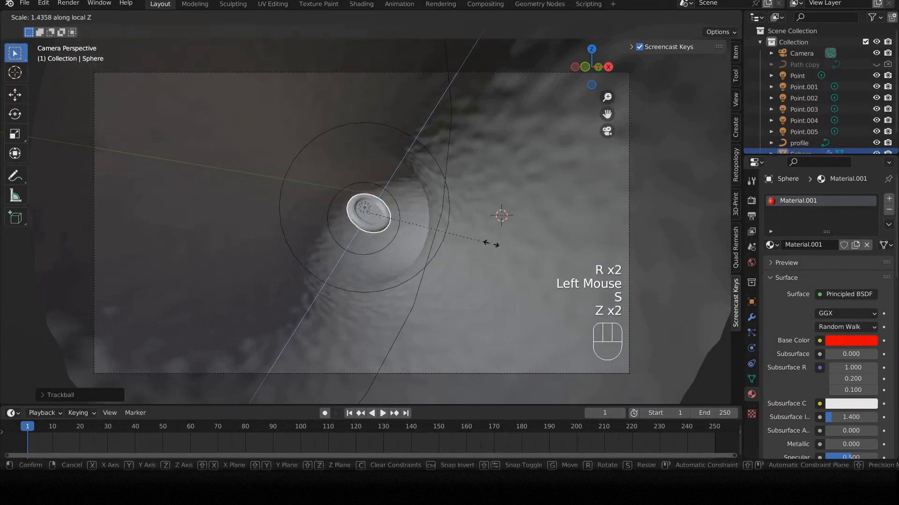
{"action": "left_click", "coordinate": [506, 238]}
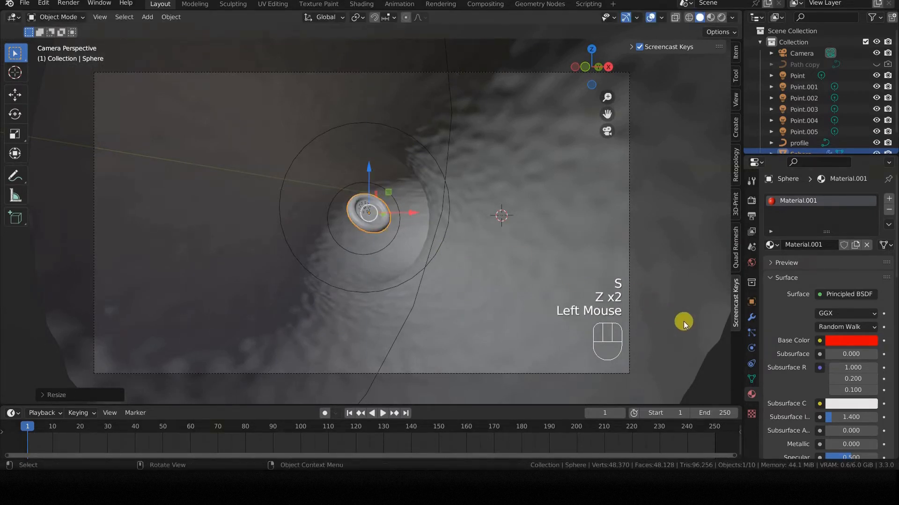
Set the disc material's roughness to 0.650 and check the disc up close in Rendered shading, returning to Solid.
{"action": "scroll", "coordinate": [851, 362], "scroll_direction": "down", "scroll_amount": 3}
{"action": "left_click", "coordinate": [844, 373]}
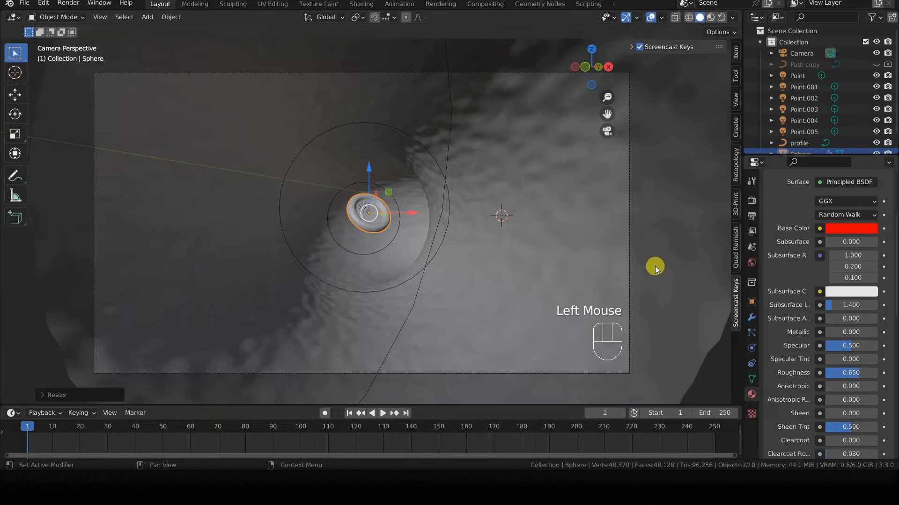
{"action": "key", "text": "z"}
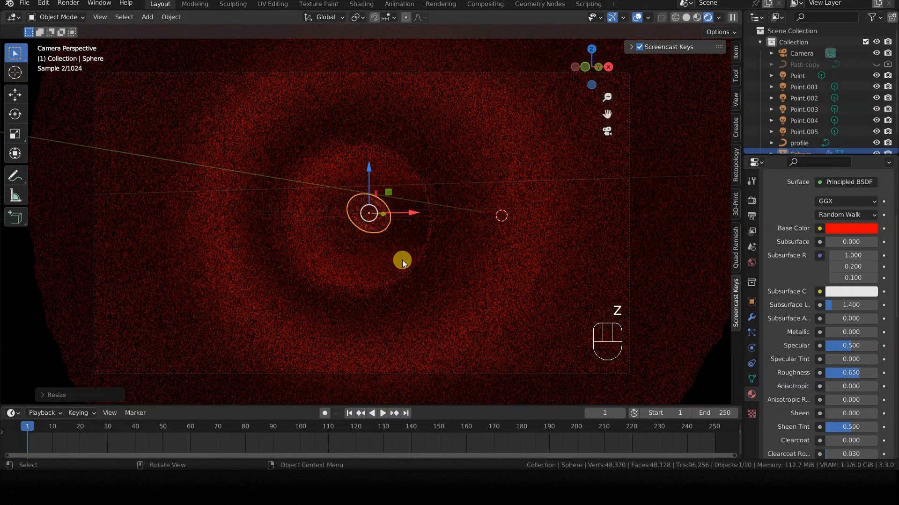
{"action": "left_click", "coordinate": [400, 255]}
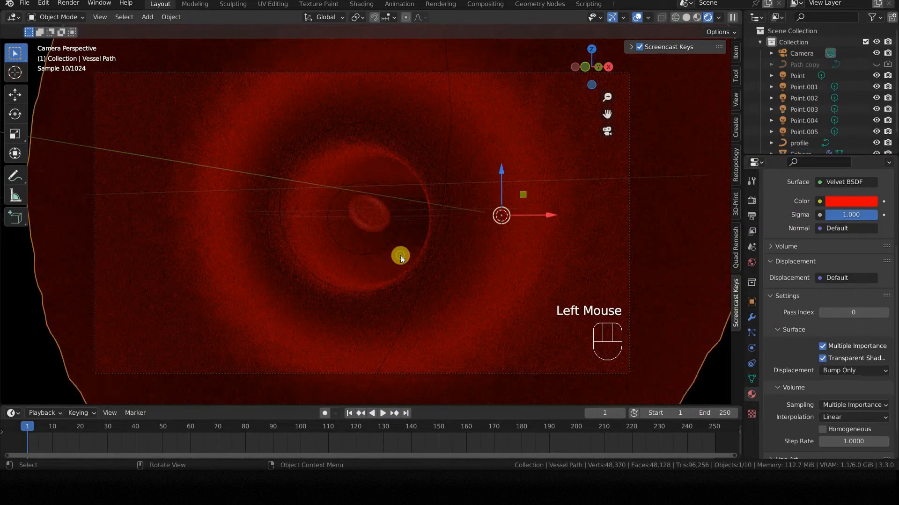
{"action": "scroll", "coordinate": [401, 255], "scroll_direction": "up", "scroll_amount": 5}
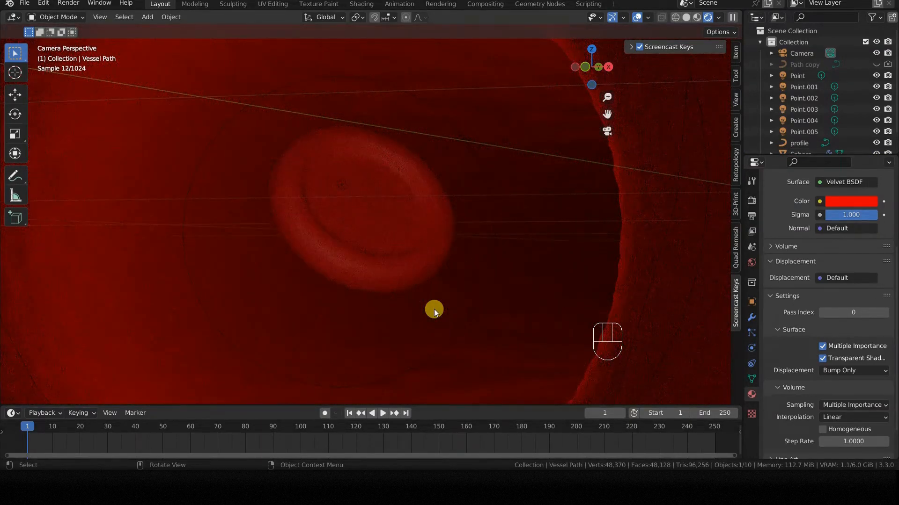
{"action": "scroll", "coordinate": [433, 309], "scroll_direction": "down", "scroll_amount": 3}
{"action": "key", "text": "z"}
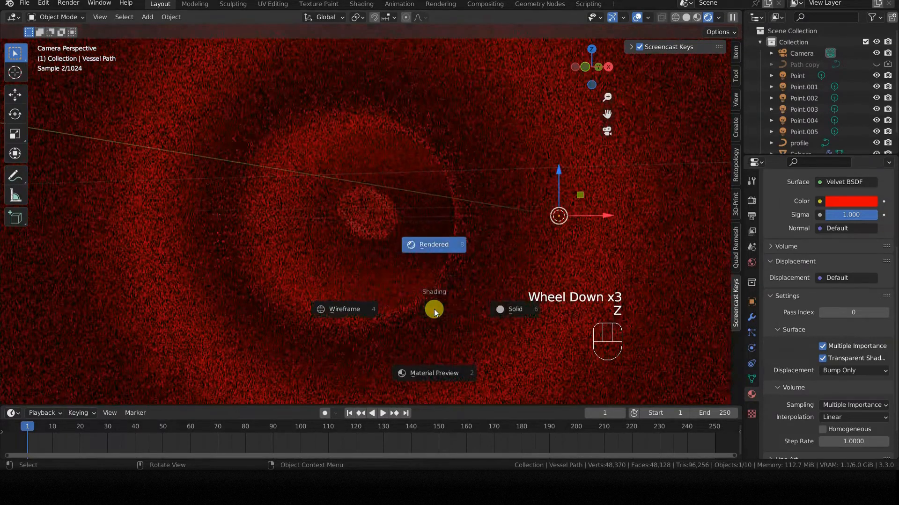
{"action": "left_click", "coordinate": [506, 310]}
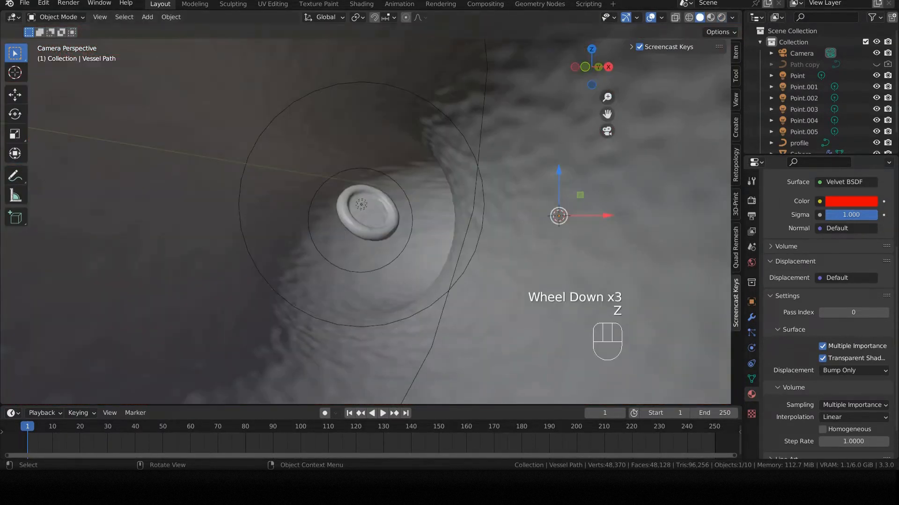
In top view, use Wireframe shading to select the disc and move it out of the vessel into the empty space beside it.
{"action": "left_click", "coordinate": [285, 246]}
{"action": "scroll", "coordinate": [285, 246], "scroll_direction": "down", "scroll_amount": 3}
{"action": "key", "text": "KP_7"}
{"action": "key", "text": "z"}
{"action": "left_click", "coordinate": [272, 292]}
{"action": "key", "text": "g"}
{"action": "left_click", "coordinate": [395, 273]}
{"action": "middle_click_drag", "start_coordinate": [395, 273], "coordinate": [369, 246]}
{"action": "scroll", "coordinate": [369, 246], "scroll_direction": "up", "scroll_amount": 3}
{"action": "key", "text": "z"}
In Edit Mode, dissolve the edge loop around the disc's inner rim and return to Object Mode.
{"action": "scroll", "coordinate": [305, 261], "scroll_direction": "up", "scroll_amount": 2}
{"action": "middle_click_drag", "start_coordinate": [230, 287], "coordinate": [336, 249], "text": "shift"}
{"action": "scroll", "coordinate": [345, 255], "scroll_direction": "up", "scroll_amount": 1}
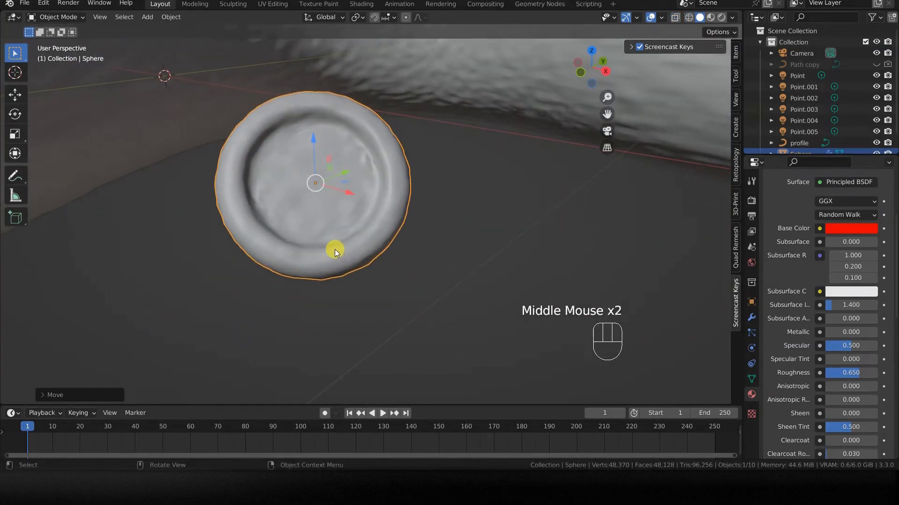
{"action": "key", "text": "Tab"}
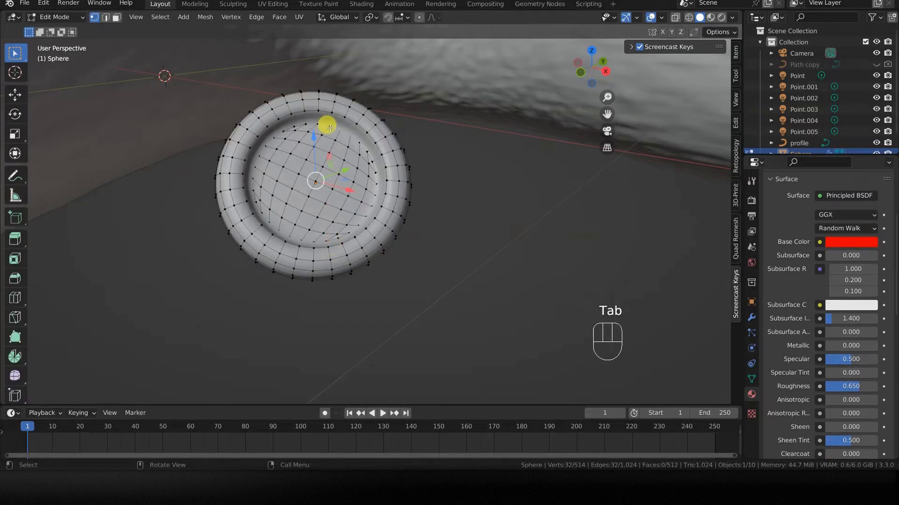
{"action": "left_click", "coordinate": [335, 121], "text": "alt"}
{"action": "key", "text": "x"}
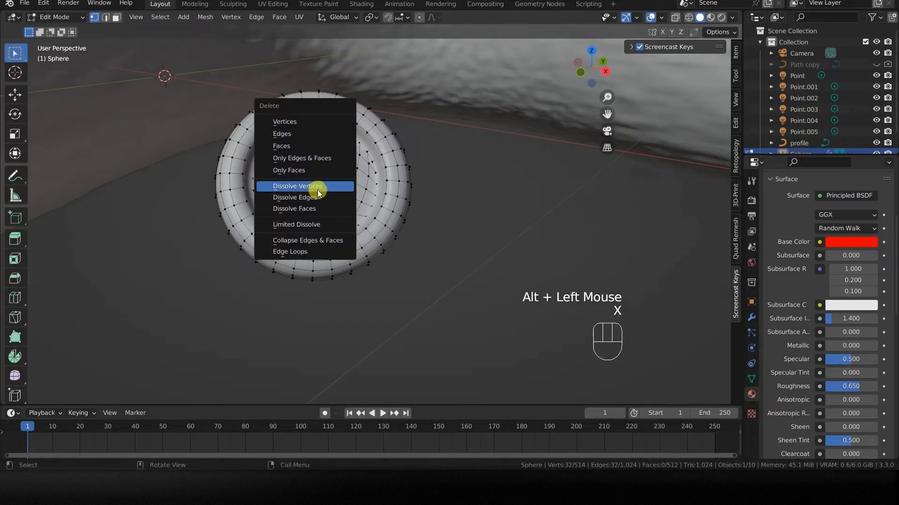
{"action": "left_click", "coordinate": [313, 189]}
{"action": "key", "text": "Tab"}
Snap the 3D cursor to the point light in front of the vessel's camera-side opening.
{"action": "scroll", "coordinate": [317, 198], "scroll_direction": "down", "scroll_amount": 6}
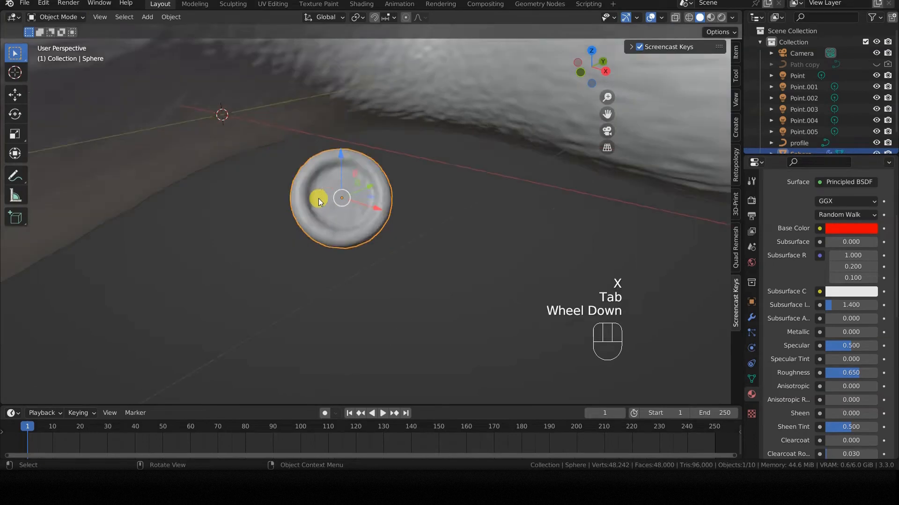
{"action": "middle_click_drag", "start_coordinate": [318, 199], "coordinate": [320, 236]}
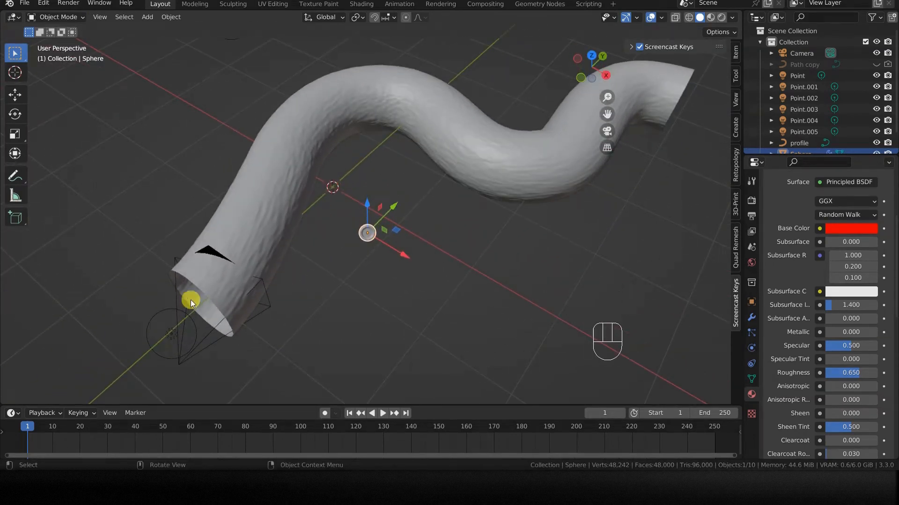
{"action": "left_click", "coordinate": [166, 333]}
{"action": "key", "text": "shift+s"}
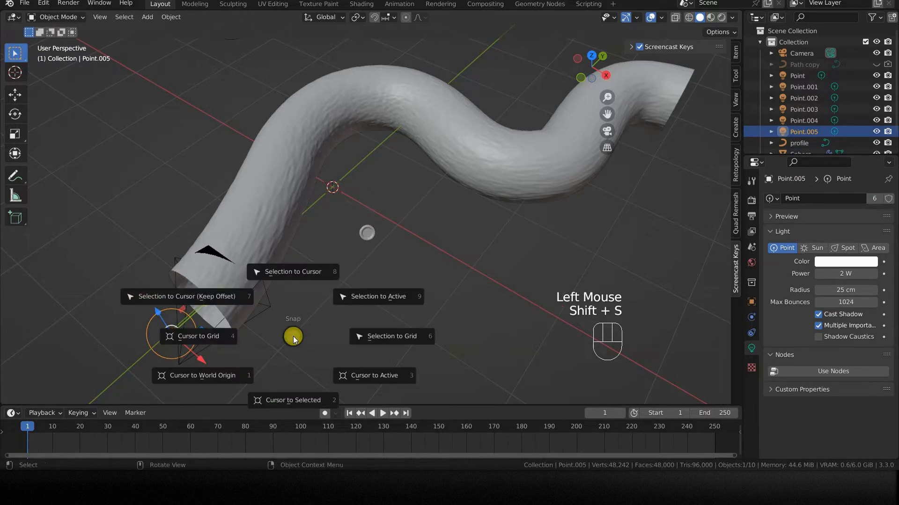
{"action": "left_click", "coordinate": [294, 397]}
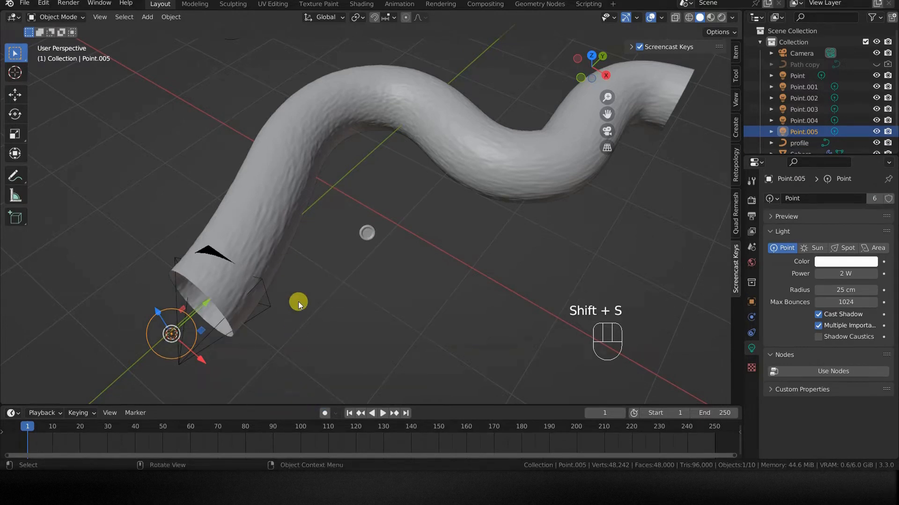
Add a plane mesh at the 3D cursor and scale it down to fit the vessel's opening.
{"action": "middle_click_drag", "start_coordinate": [299, 302], "coordinate": [374, 276]}
{"action": "scroll", "coordinate": [375, 279], "scroll_direction": "up", "scroll_amount": 1}
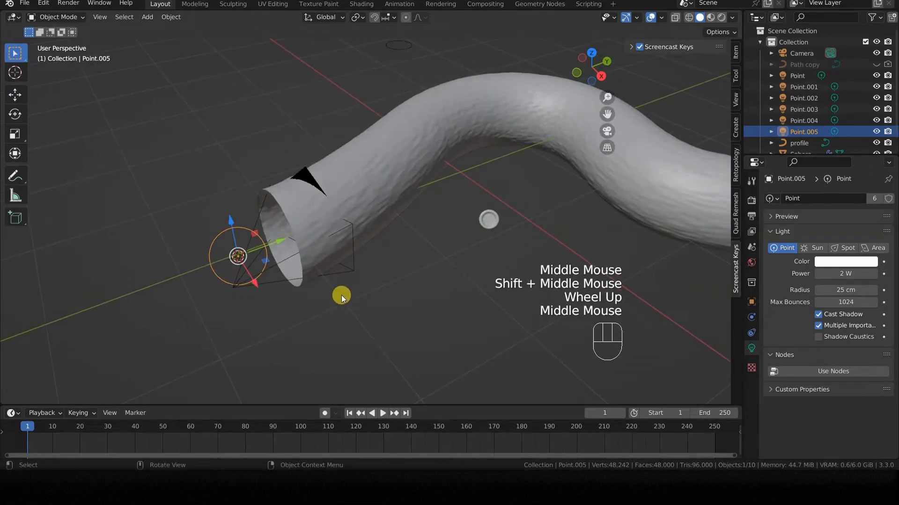
{"action": "key", "text": "shift+a"}
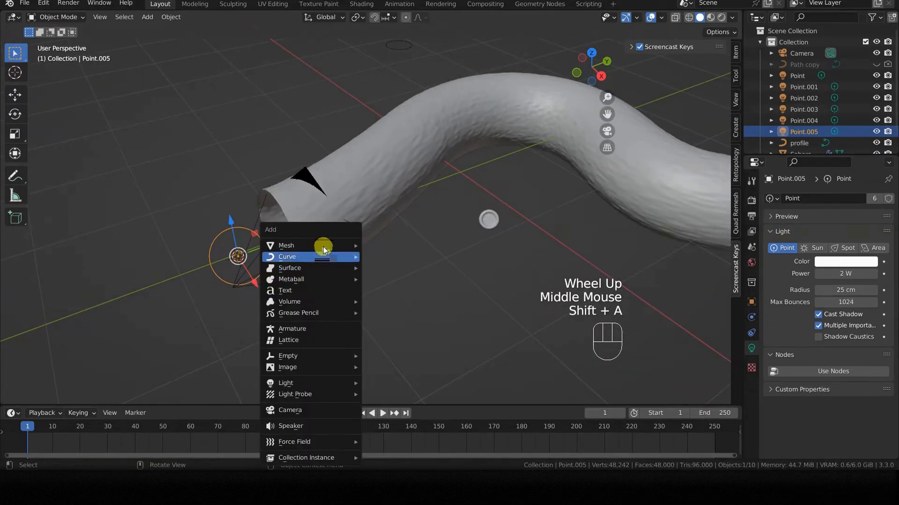
{"action": "mouse_move", "coordinate": [323, 246]}
{"action": "scroll", "coordinate": [394, 19], "scroll_direction": "up", "scroll_amount": 4}
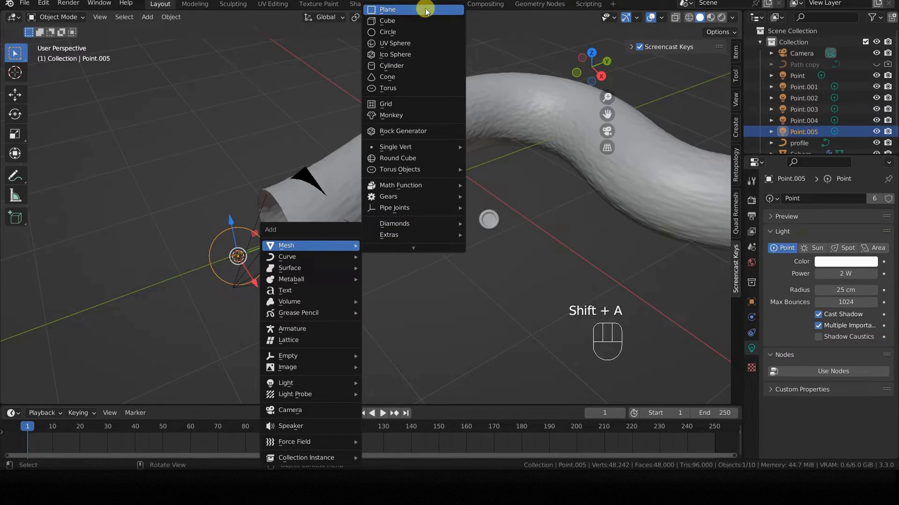
{"action": "left_click", "coordinate": [388, 11]}
{"action": "key", "text": "s"}
{"action": "left_click", "coordinate": [322, 273]}
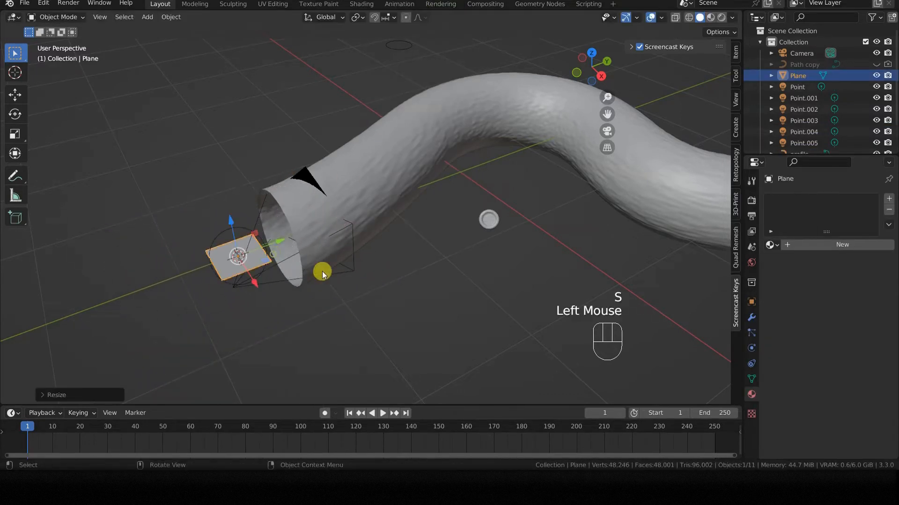
Rotate the plane 90° about X to stand it upright, and turn it 180° about Z.
{"action": "key", "text": "r"}
{"action": "key", "text": "x"}
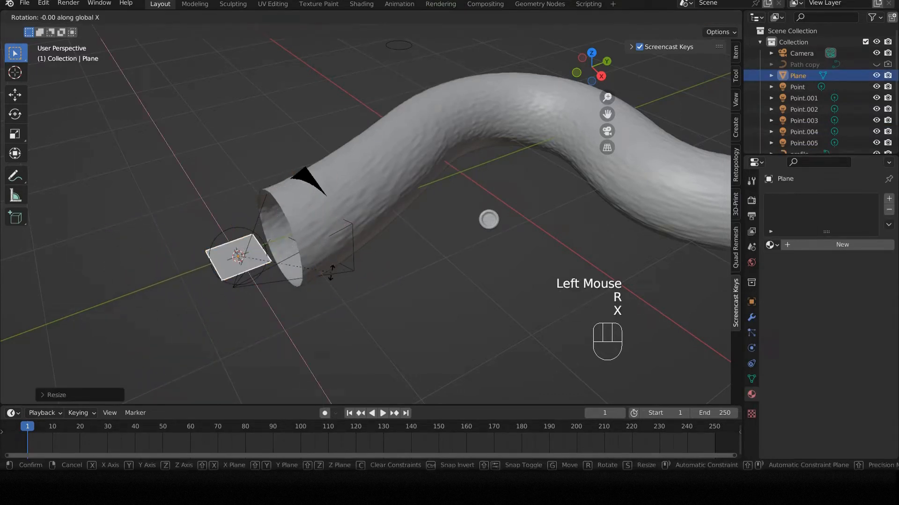
{"action": "key", "text": "KP_9"}
{"action": "key", "text": "KP_0"}
{"action": "key", "text": "KP_Enter"}
{"action": "key", "text": "r"}
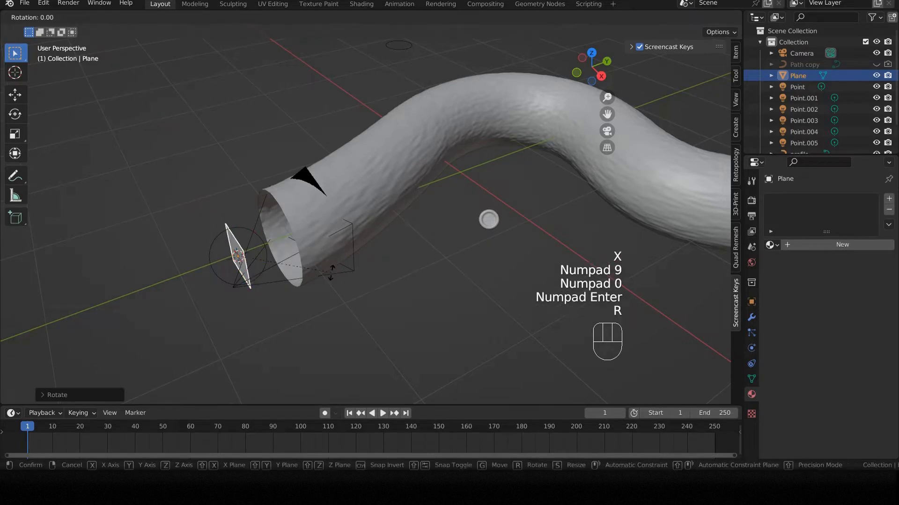
{"action": "key", "text": "z"}
{"action": "key", "text": "KP_1"}
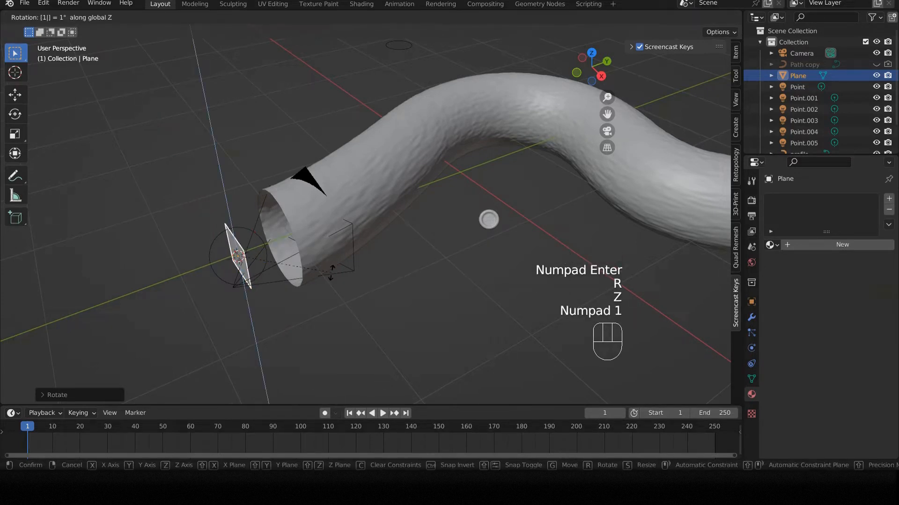
{"action": "key", "text": "KP_8"}
{"action": "key", "text": "KP_0"}
{"action": "key", "text": "KP_Enter"}
Enlarge the plane slightly and move it along Y, away from the vessel's opening.
{"action": "key", "text": "s"}
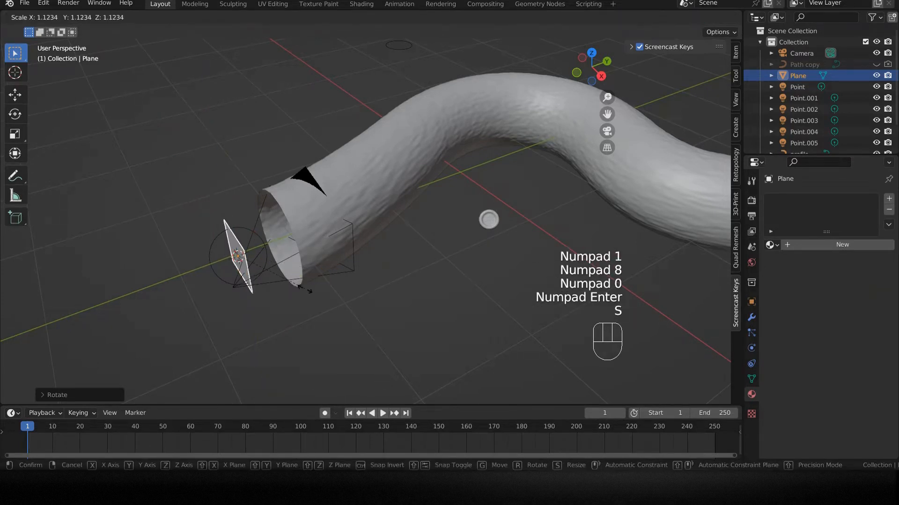
{"action": "left_click", "coordinate": [333, 308]}
{"action": "left_click_drag", "start_coordinate": [279, 237], "coordinate": [232, 253]}
Rotate the repositioned plane another 180° about Z.
{"action": "middle_click_drag", "start_coordinate": [268, 325], "coordinate": [235, 319]}
{"action": "scroll", "coordinate": [187, 273], "scroll_direction": "up", "scroll_amount": 1}
{"action": "middle_click_drag", "start_coordinate": [187, 273], "coordinate": [293, 293], "text": "shift"}
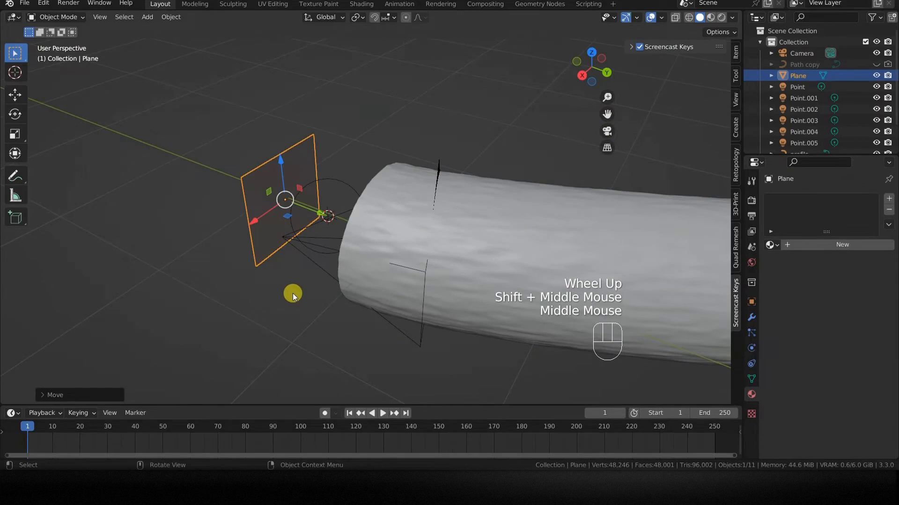
{"action": "type", "text": "rz180"}
{"action": "key", "text": "KP_Enter"}
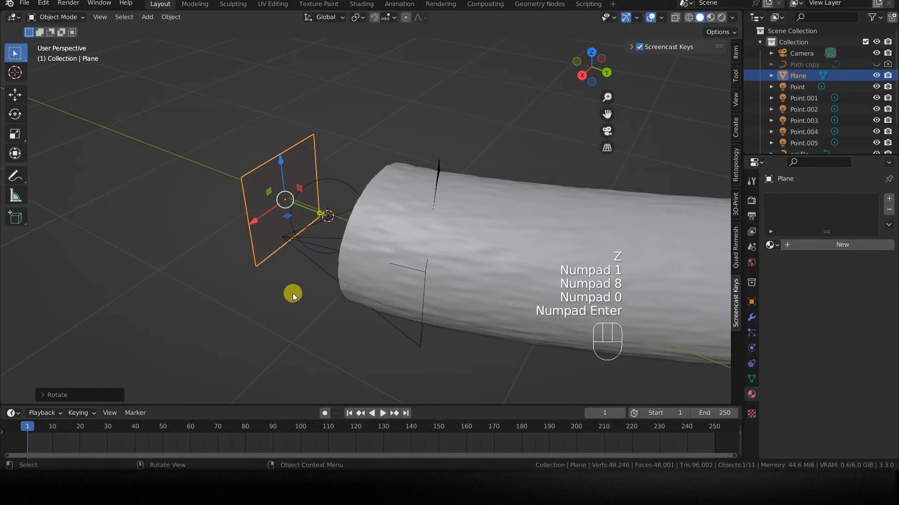
Check the plane's axes in Local orientation, rotate it 180° about Z, and enlarge it slightly.
{"action": "left_click", "coordinate": [326, 19]}
{"action": "left_click", "coordinate": [322, 64]}
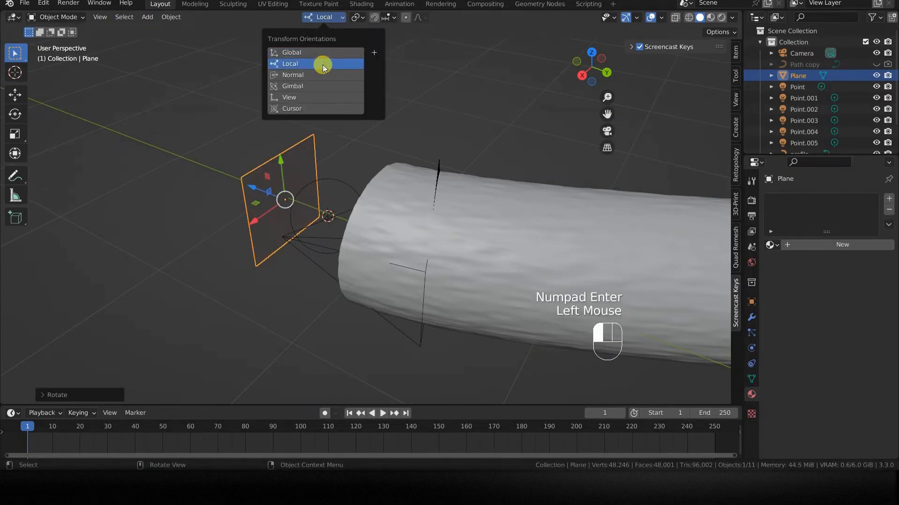
{"action": "key", "text": "r"}
{"action": "key", "text": "z"}
{"action": "key", "text": "KP_1"}
{"action": "key", "text": "KP_8"}
{"action": "key", "text": "KP_0"}
{"action": "key", "text": "KP_Enter"}
{"action": "key", "text": "s"}
{"action": "left_click", "coordinate": [317, 290]}
{"action": "middle_click_drag", "start_coordinate": [317, 290], "coordinate": [363, 310]}
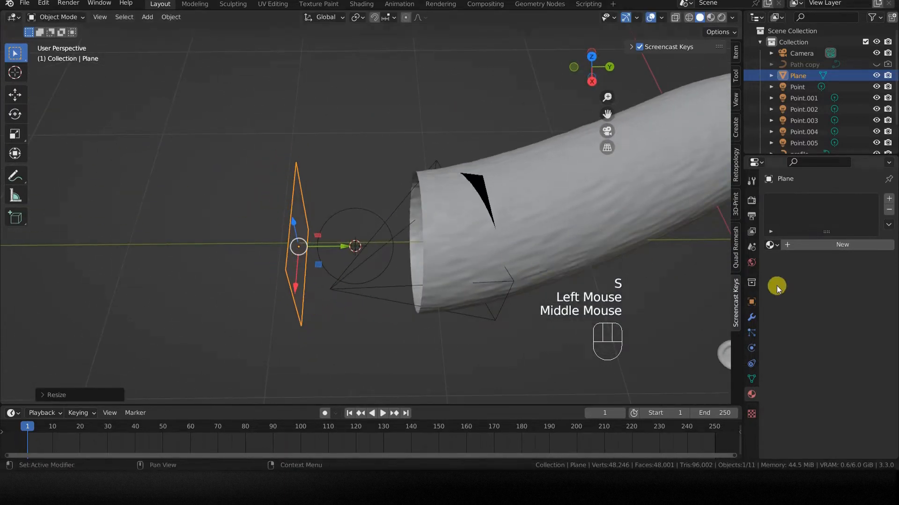
Add a particle system to the plane and scale the plane down slightly.
{"action": "left_click", "coordinate": [751, 332]}
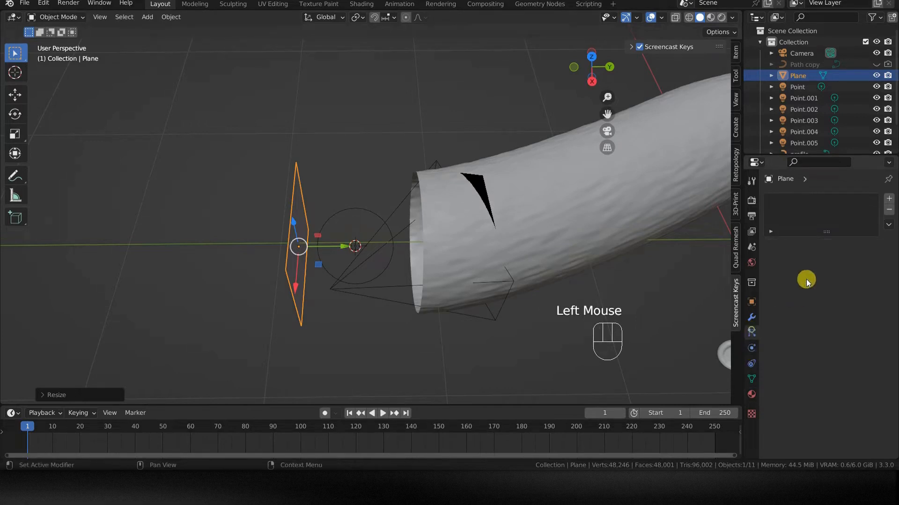
{"action": "left_click", "coordinate": [889, 200]}
{"action": "middle_click_drag", "start_coordinate": [391, 331], "coordinate": [357, 301]}
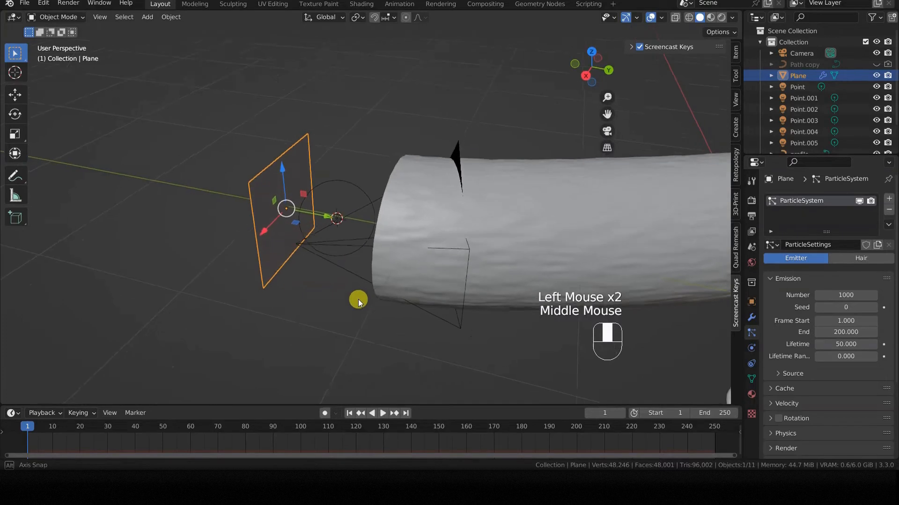
{"action": "key", "text": "s"}
{"action": "left_click", "coordinate": [345, 283]}
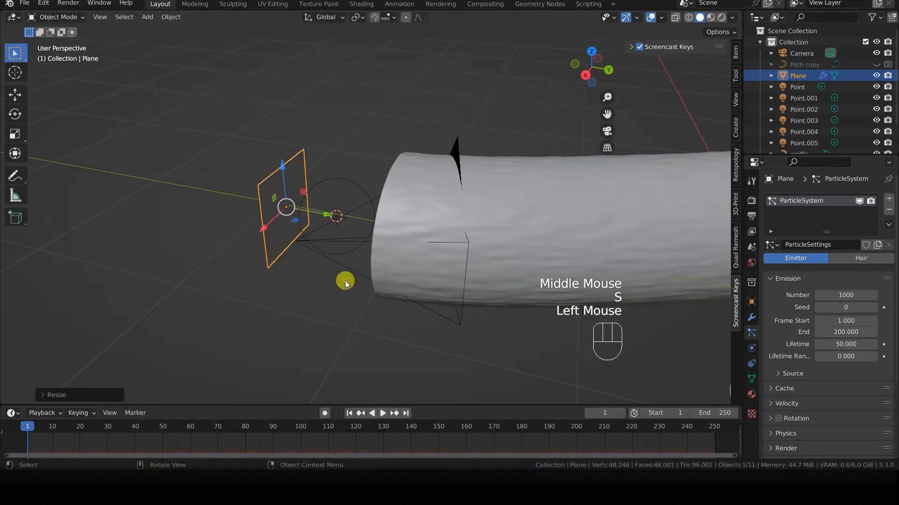
{"action": "scroll", "coordinate": [352, 305], "scroll_direction": "up", "scroll_amount": 3}
{"action": "middle_click_drag", "start_coordinate": [314, 276], "coordinate": [332, 296], "text": "shift"}
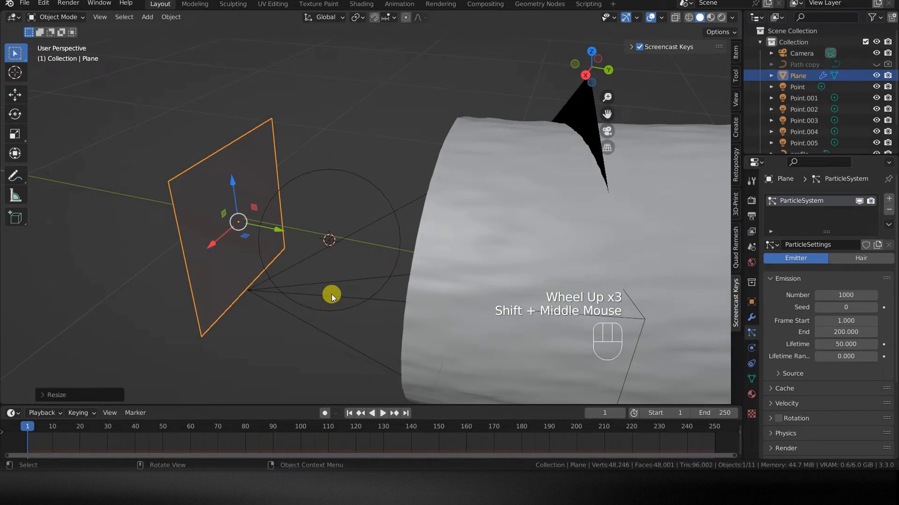
Set the particle emission number to 100 and enlarge the Properties editor for more room.
{"action": "left_click_drag", "start_coordinate": [746, 305], "coordinate": [720, 298]}
{"action": "double_click", "coordinate": [837, 292]}
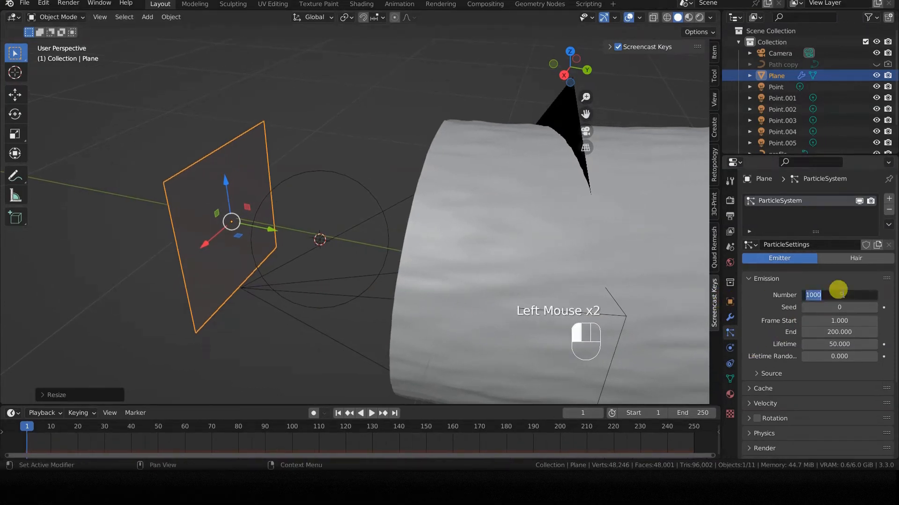
{"action": "left_click", "coordinate": [840, 294]}
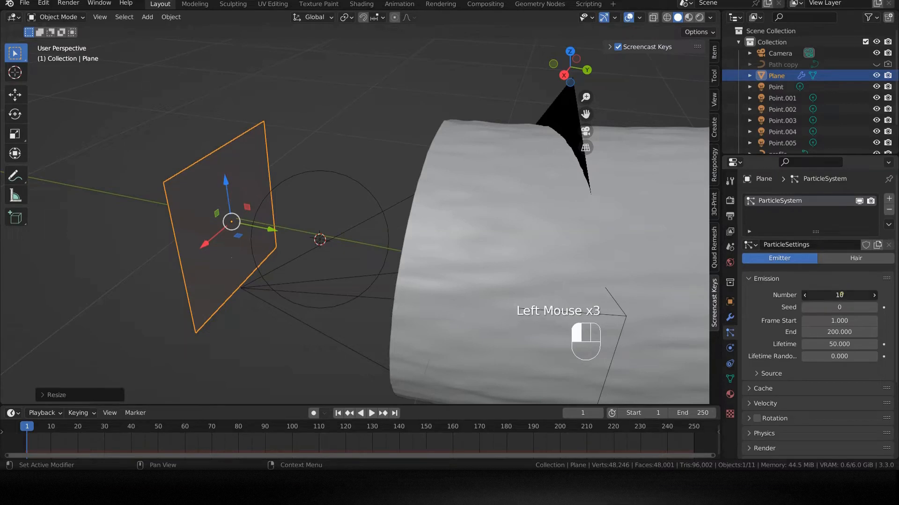
{"action": "type", "text": "00"}
{"action": "scroll", "coordinate": [840, 288], "scroll_direction": "down", "scroll_amount": 3}
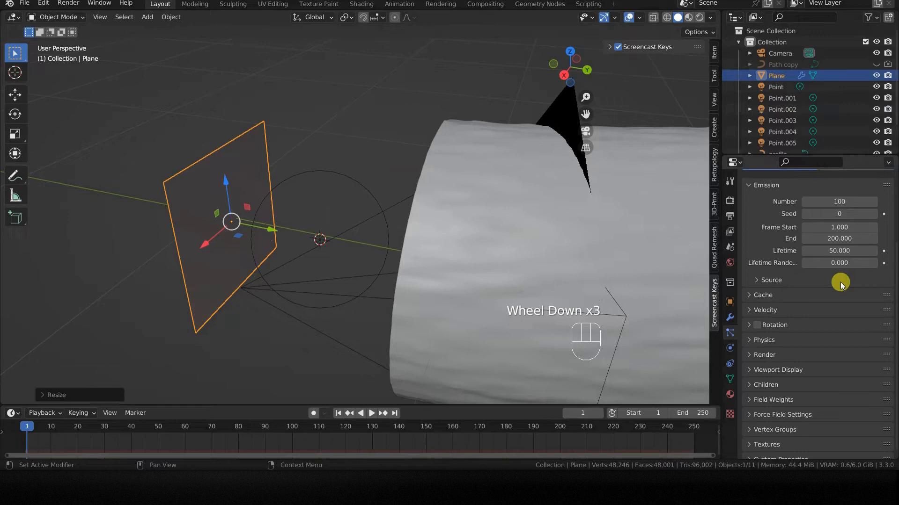
{"action": "left_click_drag", "start_coordinate": [832, 155], "coordinate": [835, 108]}
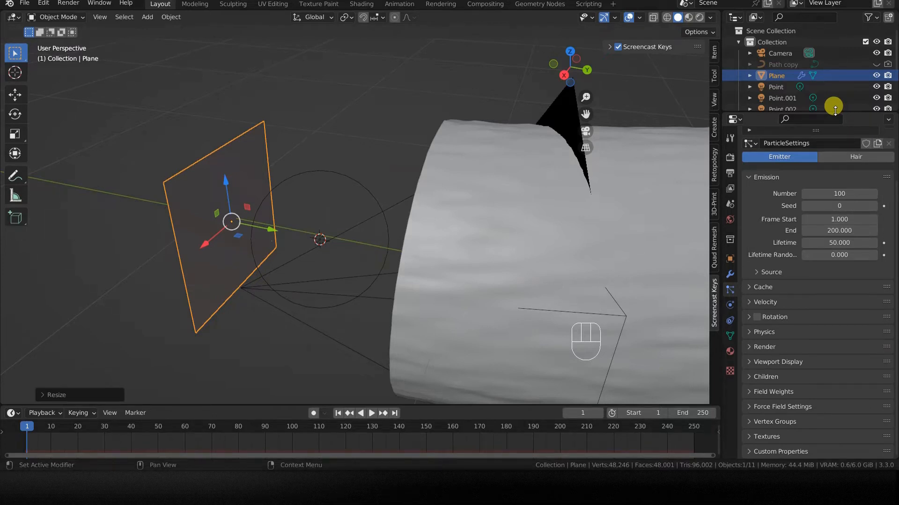
{"action": "scroll", "coordinate": [836, 239], "scroll_direction": "up", "scroll_amount": 2}
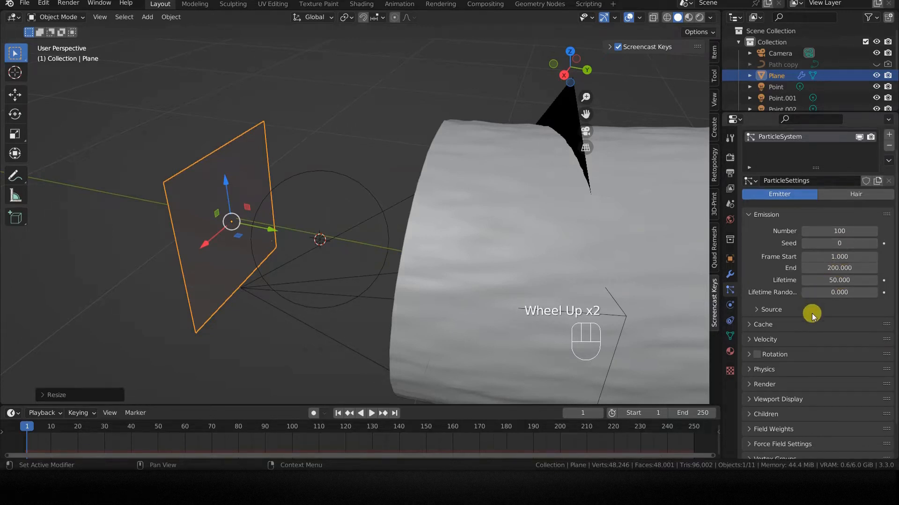
{"action": "left_click", "coordinate": [840, 230]}
{"action": "key", "text": "Escape"}
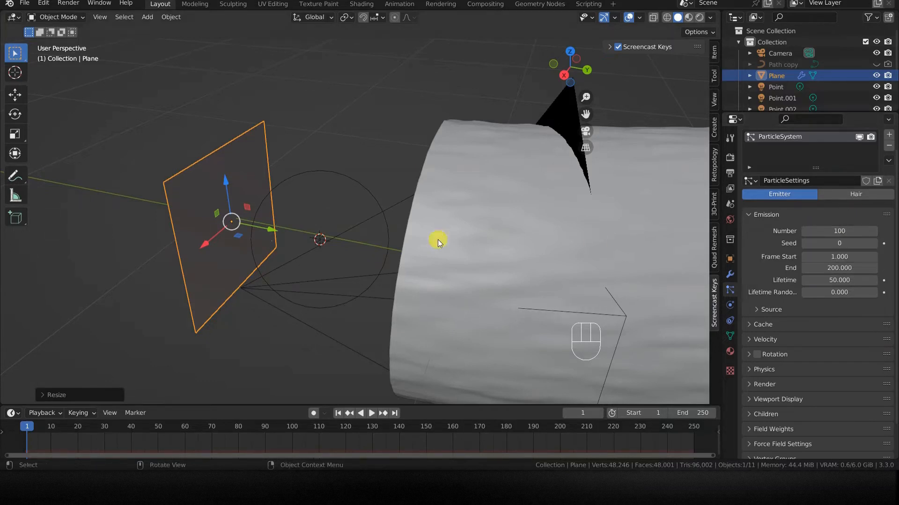
Reposition the plane in front of the vessel's opening, working from the top view.
{"action": "key", "text": "KP_7"}
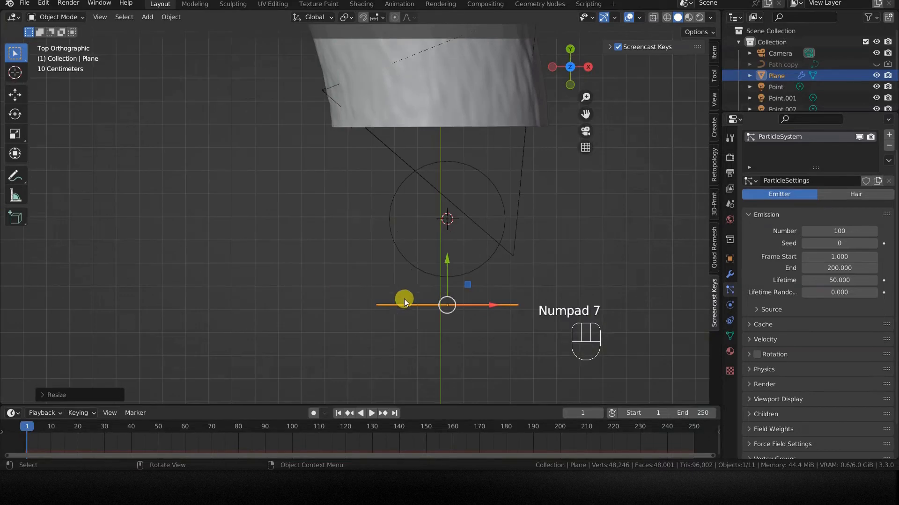
{"action": "key", "text": "g"}
{"action": "left_click", "coordinate": [480, 336]}
{"action": "middle_click_drag", "start_coordinate": [480, 343], "coordinate": [314, 314]}
{"action": "scroll", "coordinate": [443, 257], "scroll_direction": "down", "scroll_amount": 1}
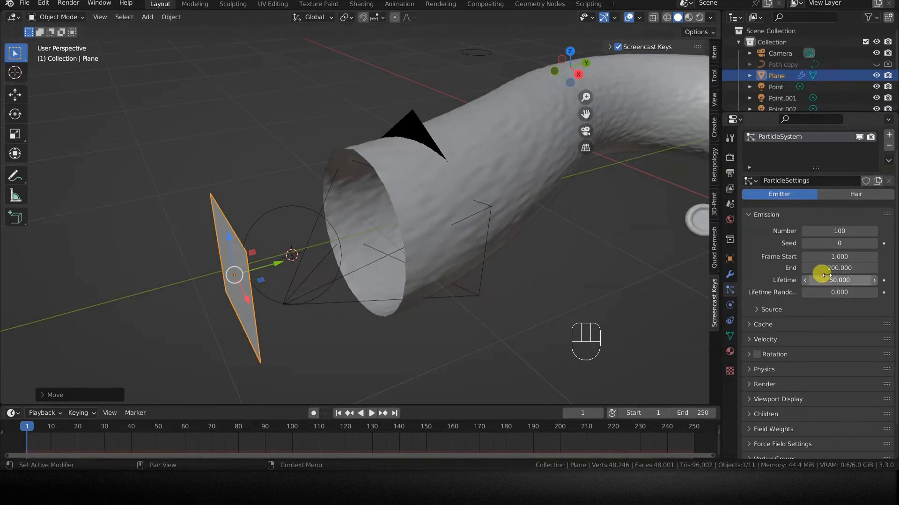
Set the particle emission to start at frame 0 and end at frame 250, with a lifetime of 250.
{"action": "left_click", "coordinate": [700, 407]}
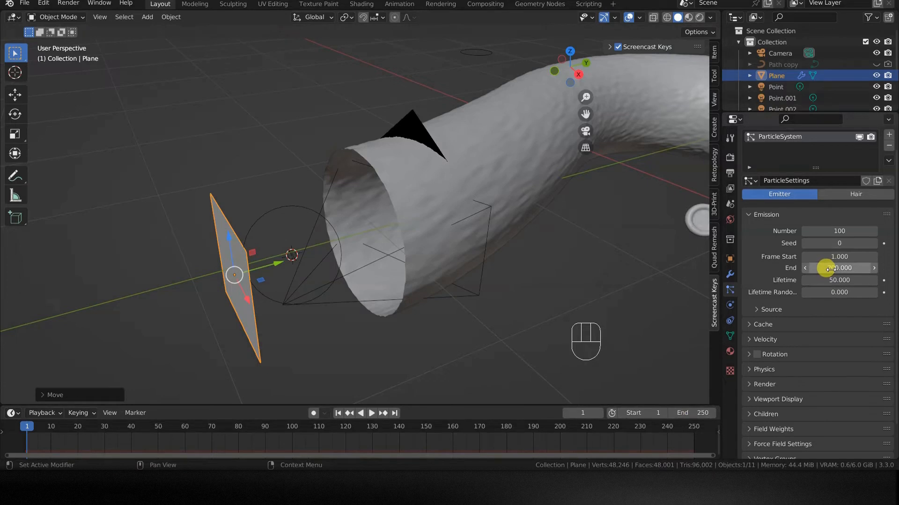
{"action": "left_click", "coordinate": [835, 257]}
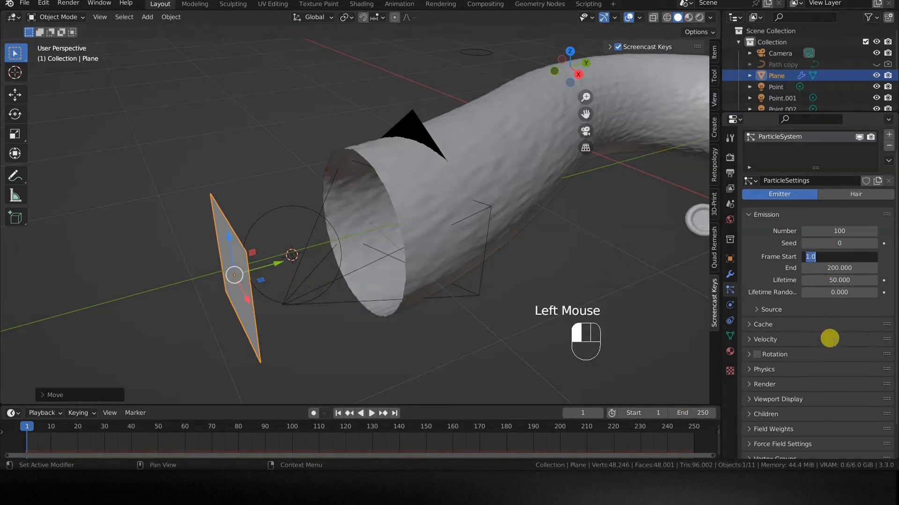
{"action": "left_click", "coordinate": [831, 339]}
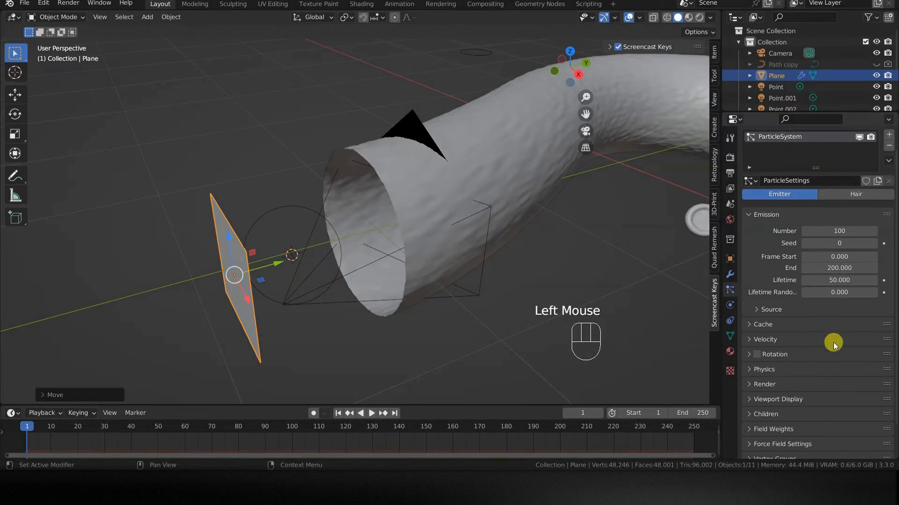
{"action": "left_click", "coordinate": [831, 267]}
{"action": "type", "text": "250"}
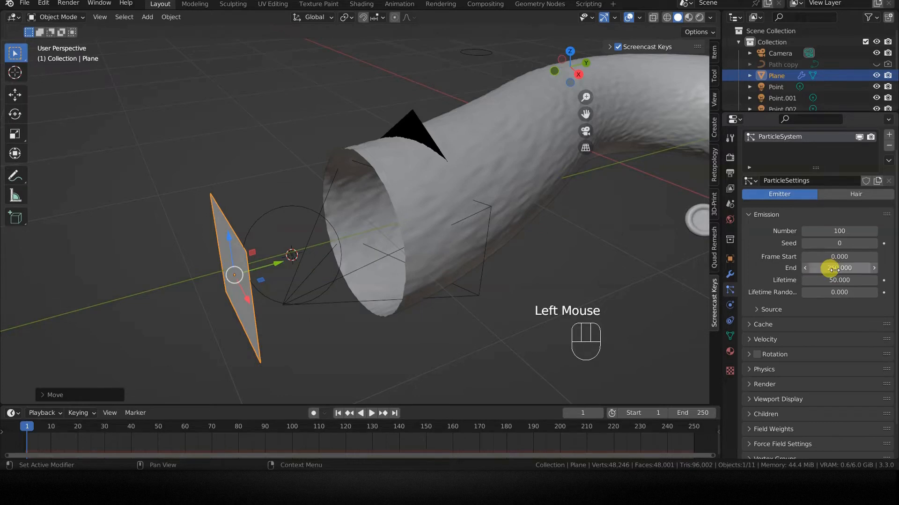
{"action": "left_click", "coordinate": [827, 279]}
{"action": "type", "text": "25"}
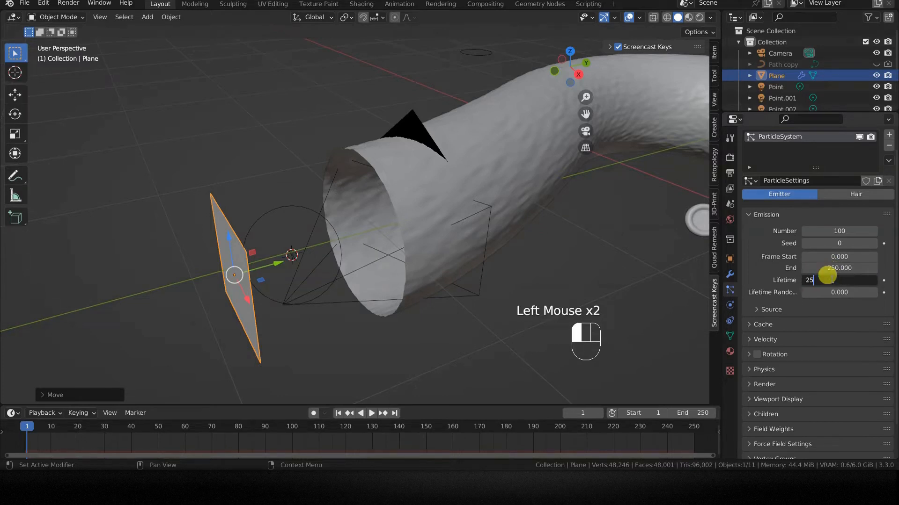
{"action": "type", "text": "0"}
{"action": "key", "text": "Return"}
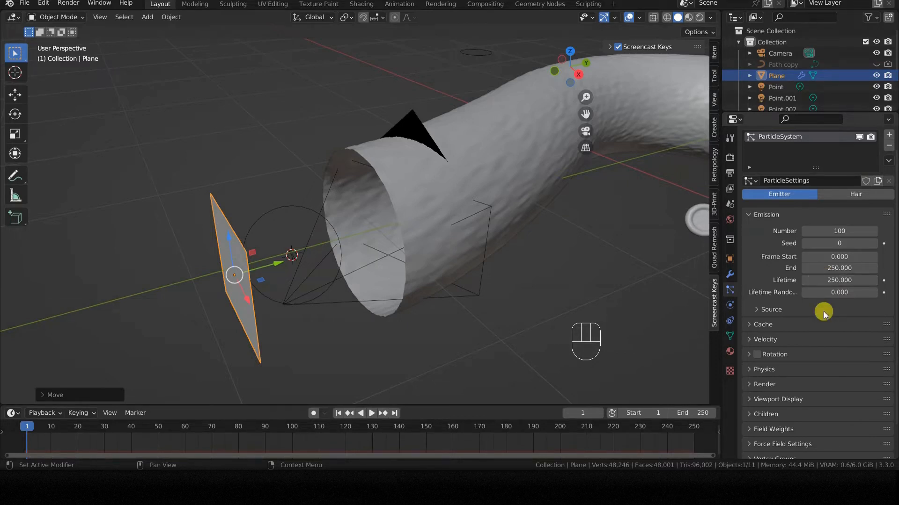
Render the particles as Object, using the Sphere blood cell as the instance object.
{"action": "left_click", "coordinate": [763, 384]}
{"action": "scroll", "coordinate": [779, 361], "scroll_direction": "down", "scroll_amount": 5}
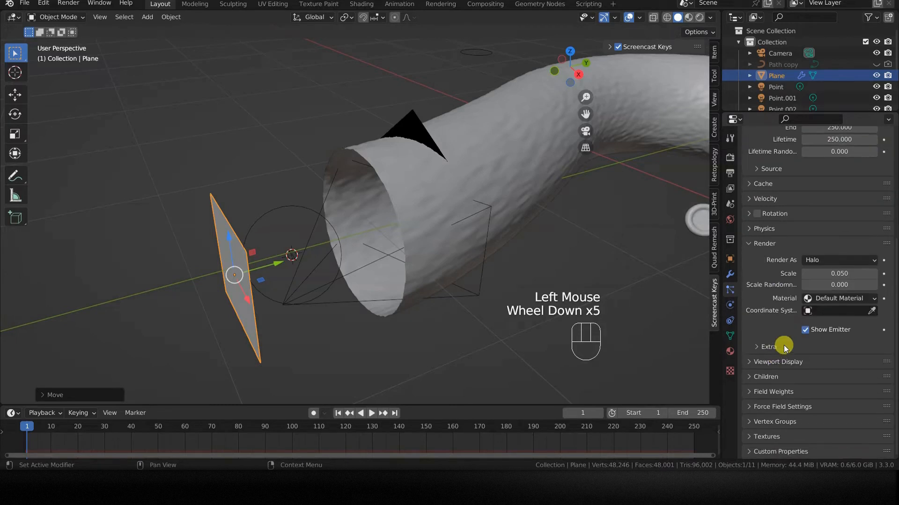
{"action": "left_click_drag", "start_coordinate": [834, 261], "coordinate": [833, 313]}
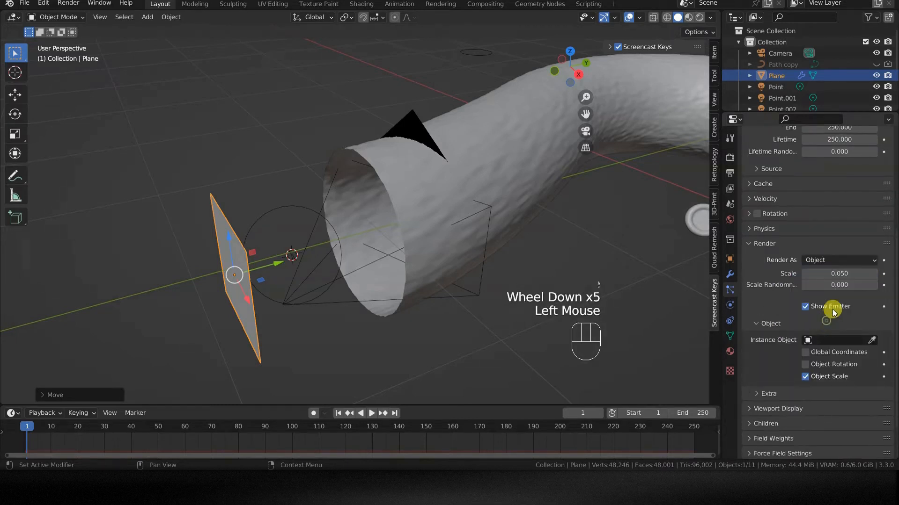
{"action": "left_click", "coordinate": [840, 341]}
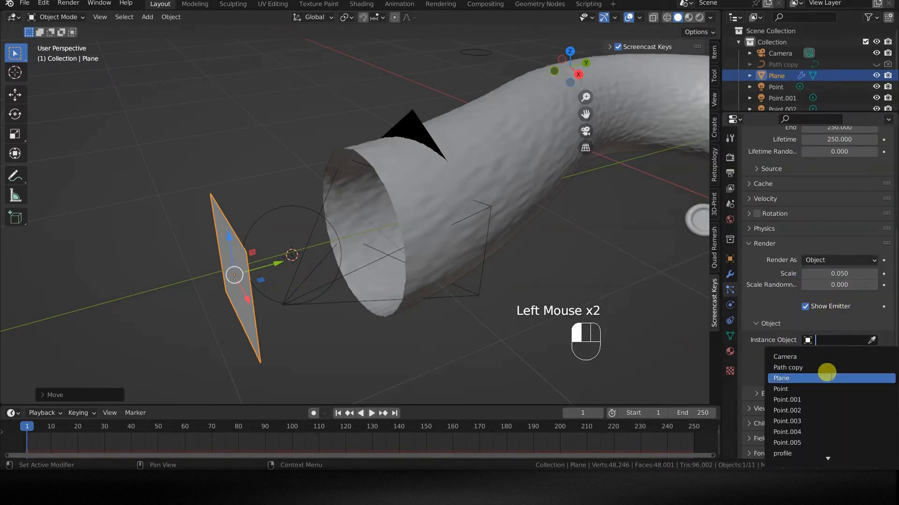
{"action": "left_click", "coordinate": [806, 442]}
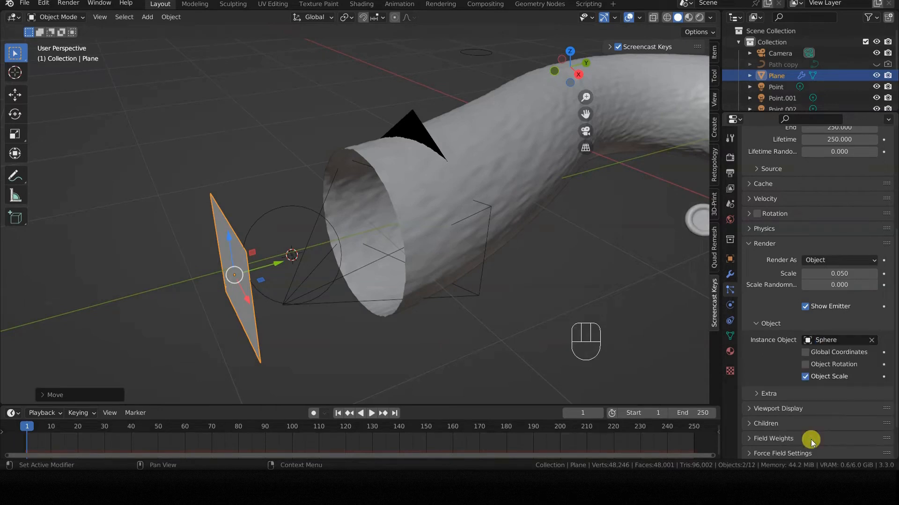
{"action": "scroll", "coordinate": [810, 357], "scroll_direction": "down", "scroll_amount": 2}
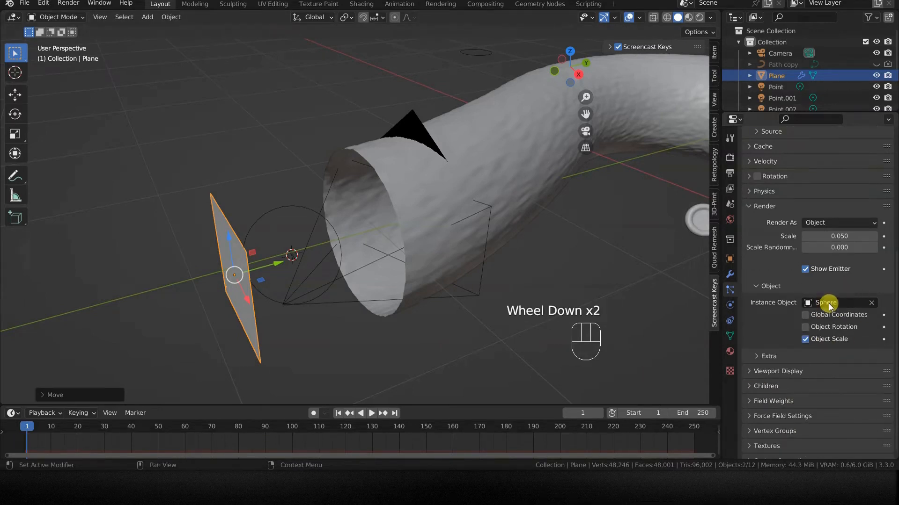
Play the animation to about frame 53 and examine the cells emitted around the plane up close.
{"action": "middle_click_drag", "start_coordinate": [345, 315], "coordinate": [393, 299]}
{"action": "scroll", "coordinate": [360, 315], "scroll_direction": "up", "scroll_amount": 2}
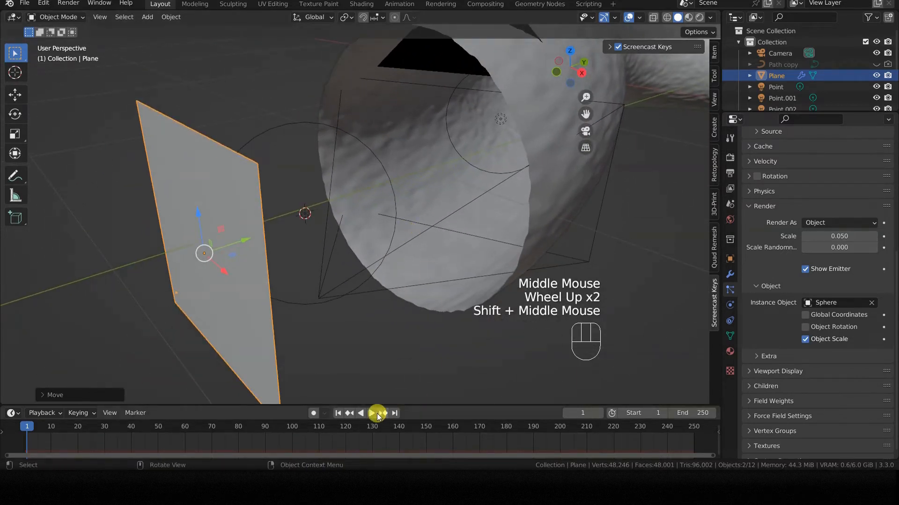
{"action": "left_click", "coordinate": [372, 413]}
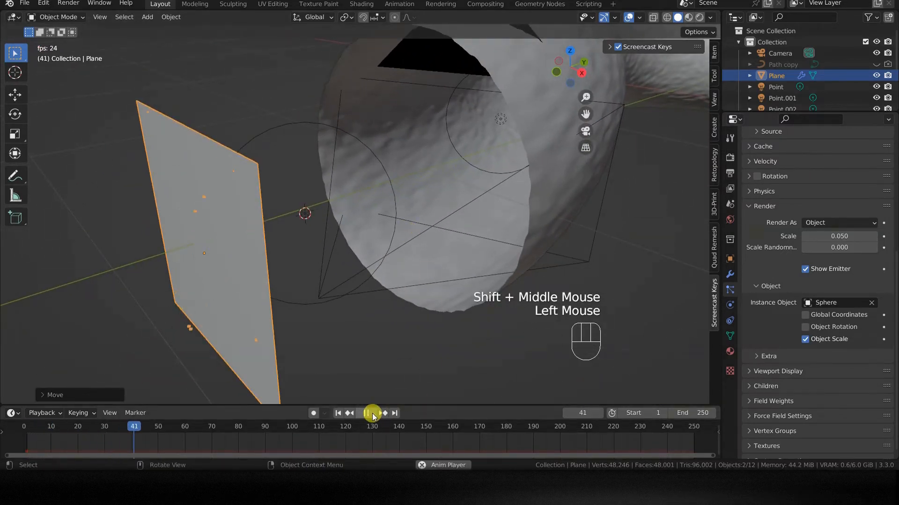
{"action": "left_click", "coordinate": [372, 413]}
{"action": "middle_click_drag", "start_coordinate": [254, 346], "coordinate": [422, 273], "text": "shift"}
{"action": "scroll", "coordinate": [401, 318], "scroll_direction": "up", "scroll_amount": 5}
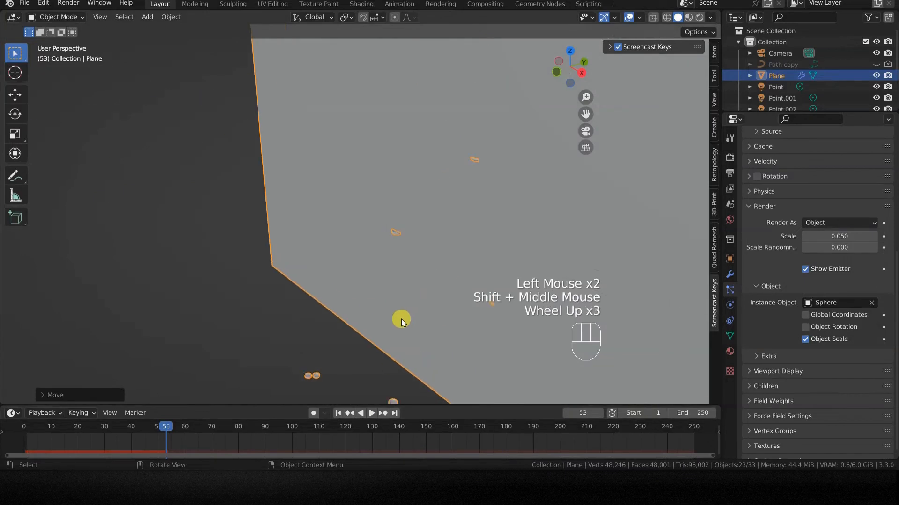
{"action": "middle_click_drag", "start_coordinate": [401, 323], "coordinate": [413, 162], "text": "shift"}
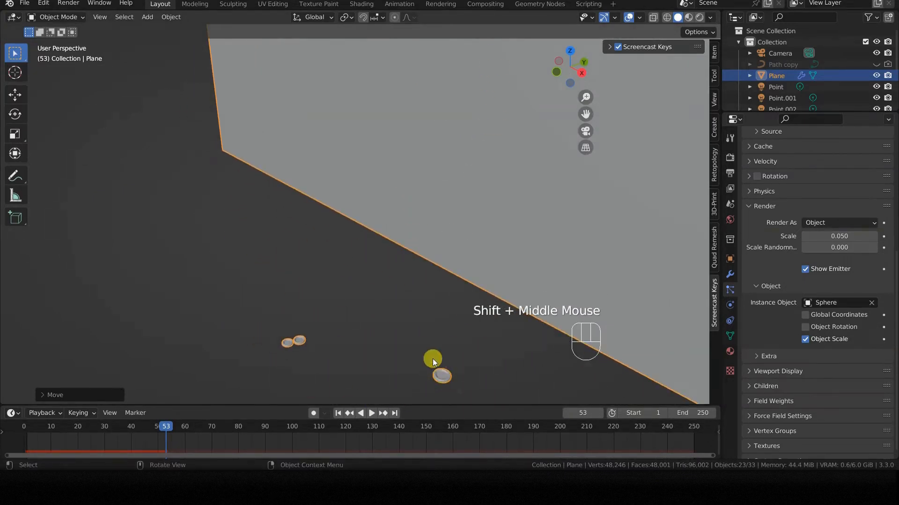
{"action": "scroll", "coordinate": [437, 363], "scroll_direction": "down", "scroll_amount": 5}
{"action": "middle_click_drag", "start_coordinate": [419, 212], "coordinate": [364, 331], "text": "shift"}
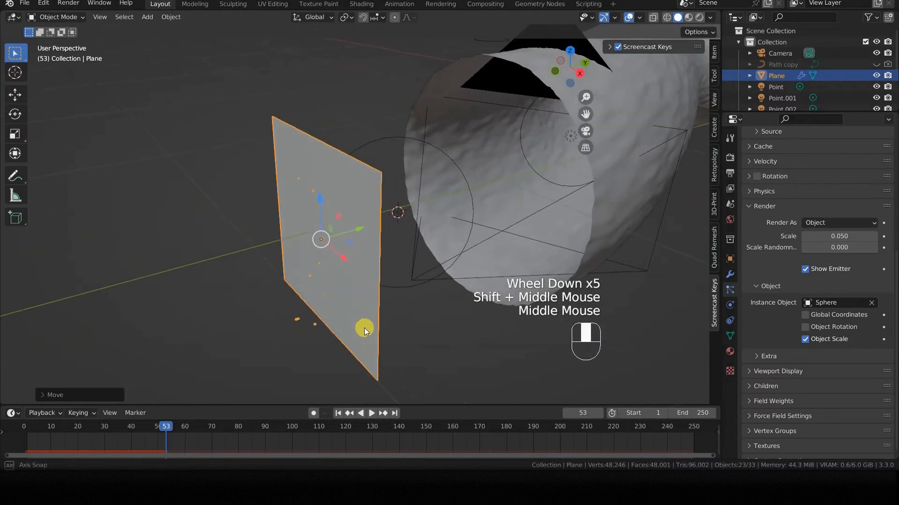
Resume playback to frame 143, examine the emitted cells below the plane, and return to the first frame.
{"action": "left_click", "coordinate": [371, 413]}
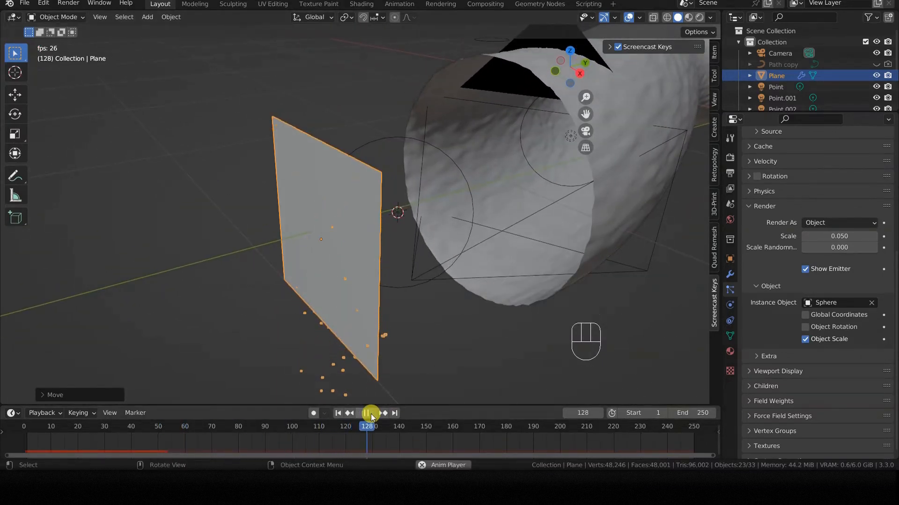
{"action": "left_click", "coordinate": [370, 414]}
{"action": "middle_click_drag", "start_coordinate": [361, 337], "coordinate": [397, 185], "text": "shift"}
{"action": "scroll", "coordinate": [391, 266], "scroll_direction": "up", "scroll_amount": 5}
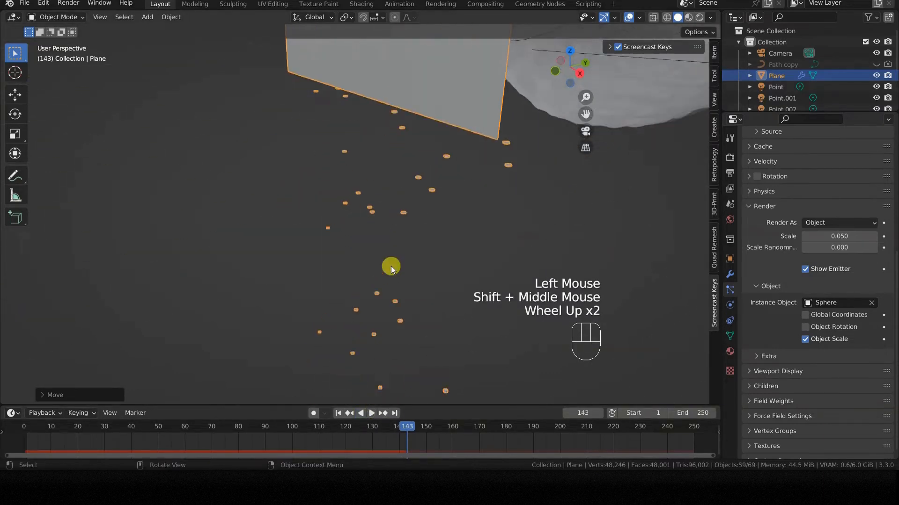
{"action": "scroll", "coordinate": [391, 266], "scroll_direction": "up", "scroll_amount": 2}
{"action": "scroll", "coordinate": [392, 266], "scroll_direction": "down", "scroll_amount": 4}
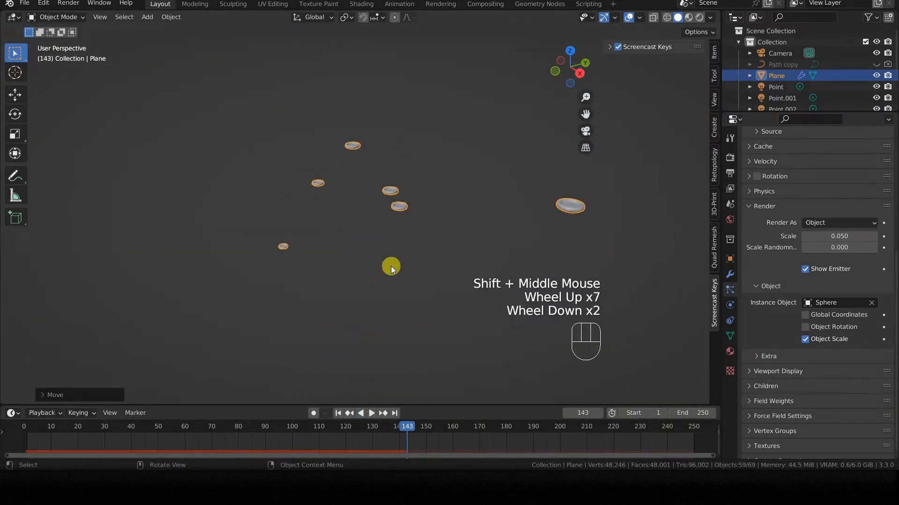
{"action": "scroll", "coordinate": [391, 266], "scroll_direction": "down", "scroll_amount": 3}
{"action": "middle_click_drag", "start_coordinate": [401, 186], "coordinate": [341, 400], "text": "shift"}
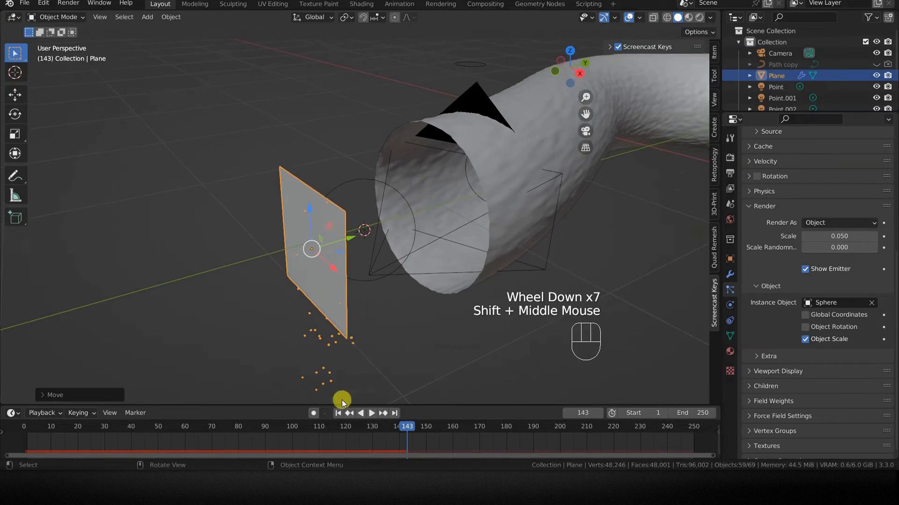
{"action": "left_click", "coordinate": [337, 414]}
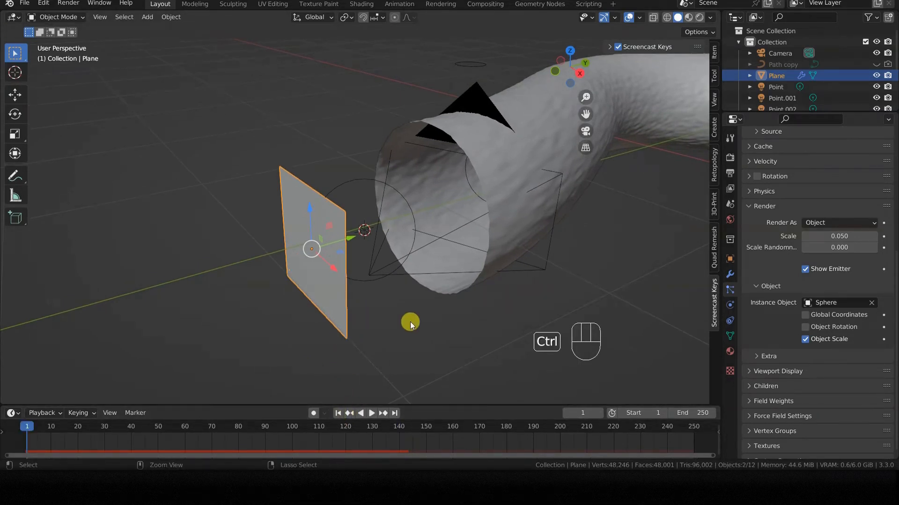
Save the file and set the Gravity field weight of the plane's particle system to 0.
{"action": "key", "text": "ctrl+s"}
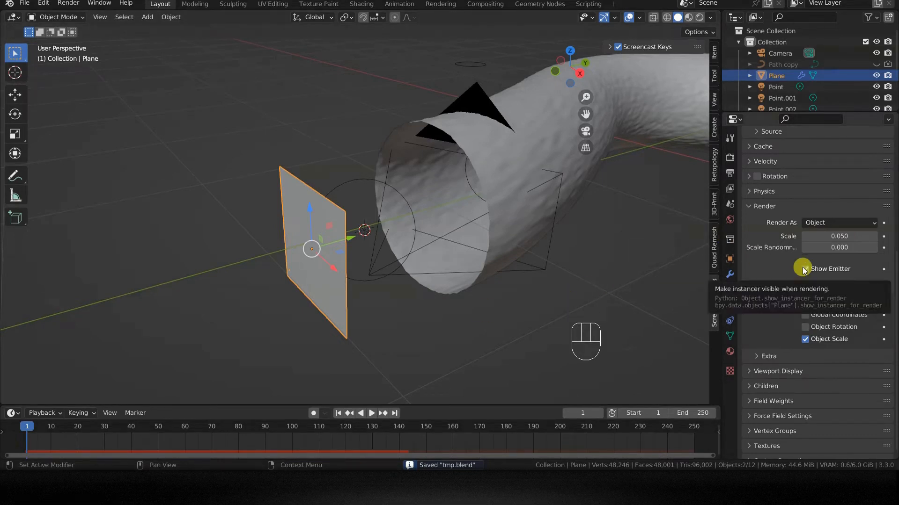
{"action": "scroll", "coordinate": [803, 269], "scroll_direction": "down", "scroll_amount": 3}
{"action": "left_click", "coordinate": [773, 392]}
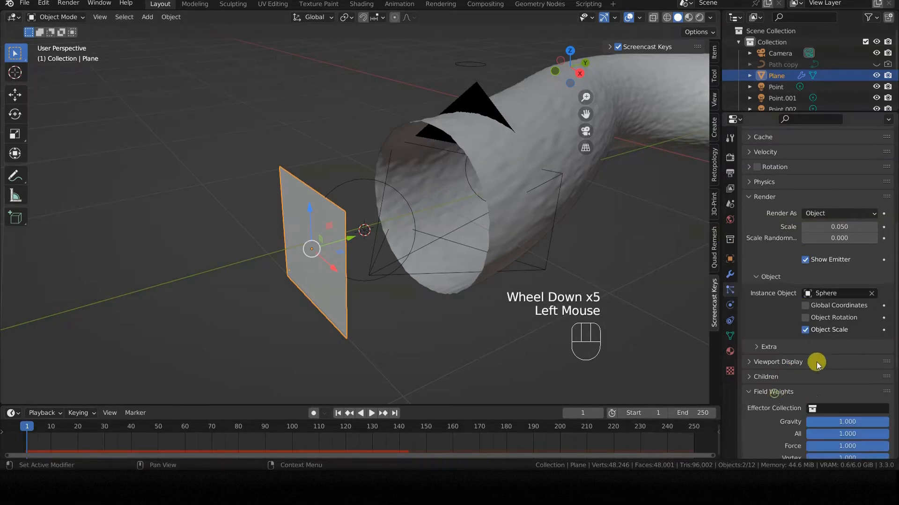
{"action": "scroll", "coordinate": [822, 374], "scroll_direction": "down", "scroll_amount": 4}
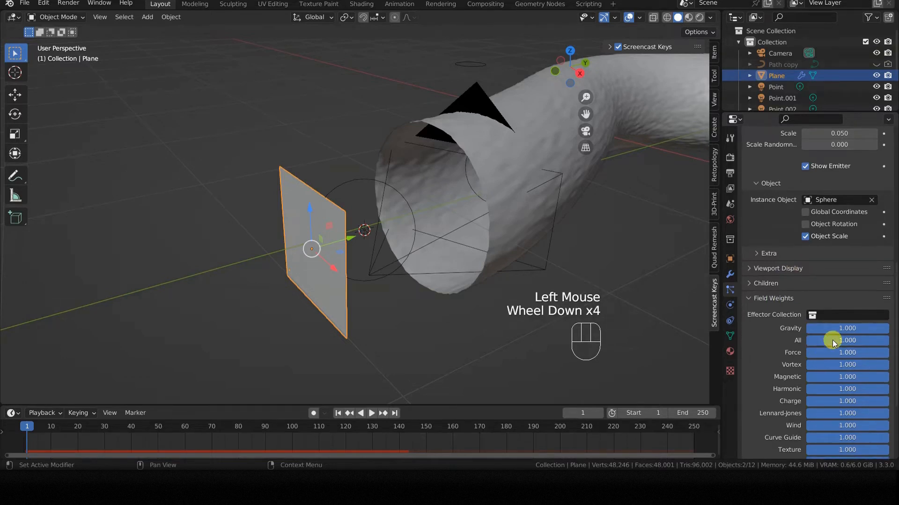
{"action": "left_click", "coordinate": [835, 328]}
{"action": "type", "text": "0"}
{"action": "key", "text": "Return"}
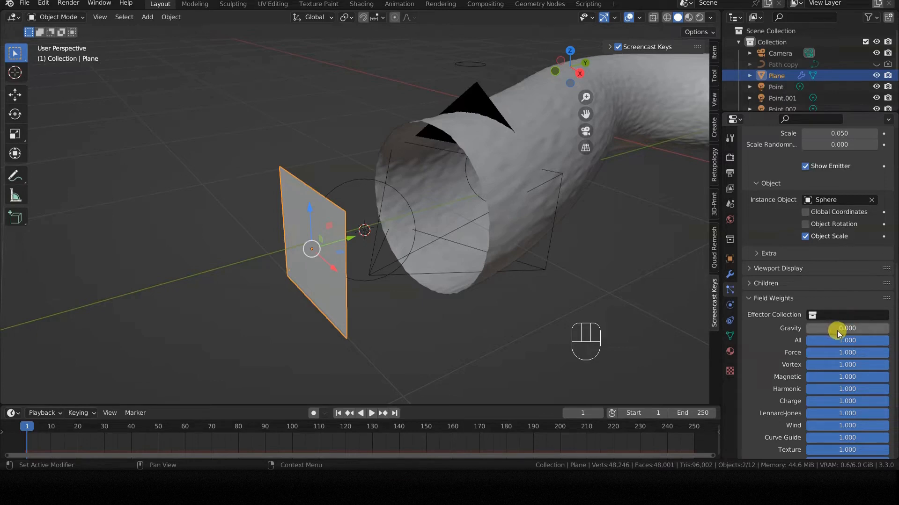
{"action": "left_click", "coordinate": [749, 299]}
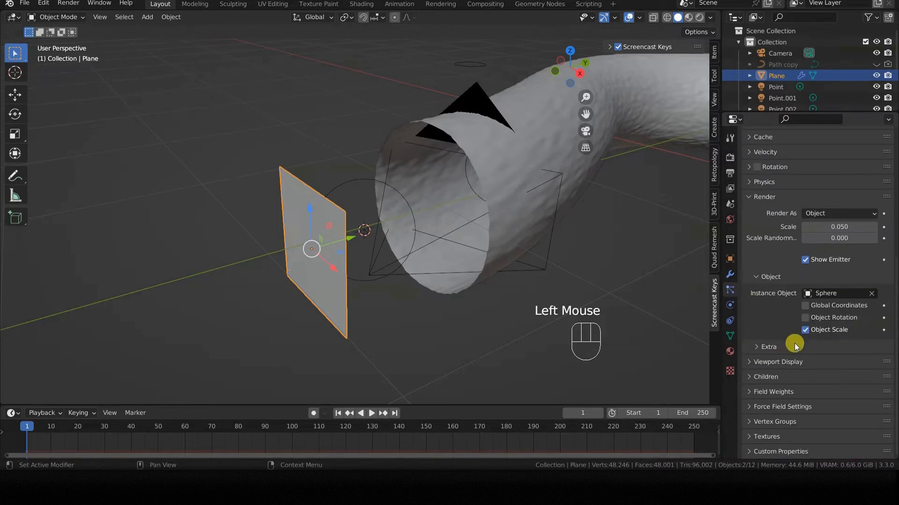
Play the animation, examine the emitted cells on the plane up close, and return to the first frame.
{"action": "left_click", "coordinate": [371, 414]}
{"action": "scroll", "coordinate": [342, 330], "scroll_direction": "up", "scroll_amount": 2}
{"action": "middle_click_drag", "start_coordinate": [341, 333], "coordinate": [431, 126], "text": "shift"}
{"action": "scroll", "coordinate": [457, 314], "scroll_direction": "up", "scroll_amount": 2}
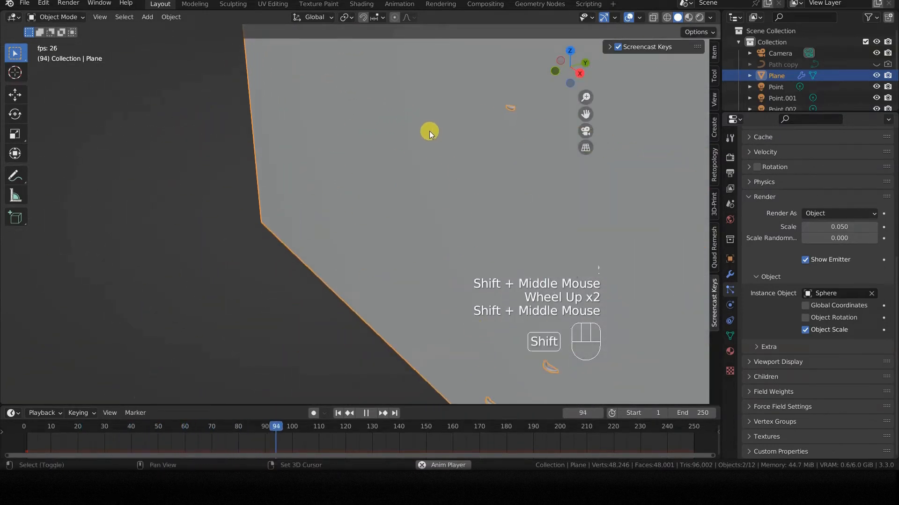
{"action": "left_click", "coordinate": [366, 412]}
{"action": "middle_click_drag", "start_coordinate": [390, 346], "coordinate": [371, 280]}
{"action": "scroll", "coordinate": [279, 255], "scroll_direction": "down", "scroll_amount": 1}
{"action": "middle_click_drag", "start_coordinate": [279, 254], "coordinate": [330, 289], "text": "shift"}
{"action": "left_click", "coordinate": [337, 413]}
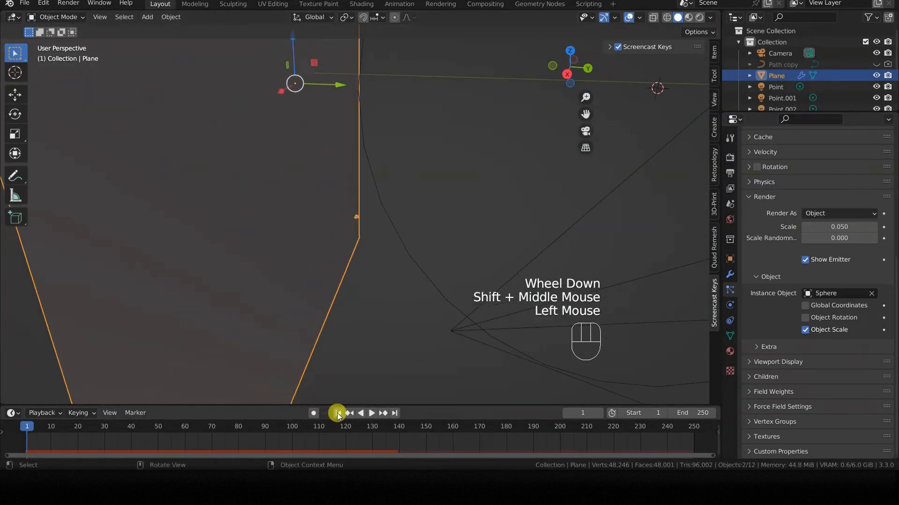
Advance the animation to frame 27 and set the particles' render scale to 0.5.
{"action": "scroll", "coordinate": [341, 291], "scroll_direction": "down", "scroll_amount": 4}
{"action": "left_click", "coordinate": [372, 414]}
{"action": "left_click", "coordinate": [372, 413]}
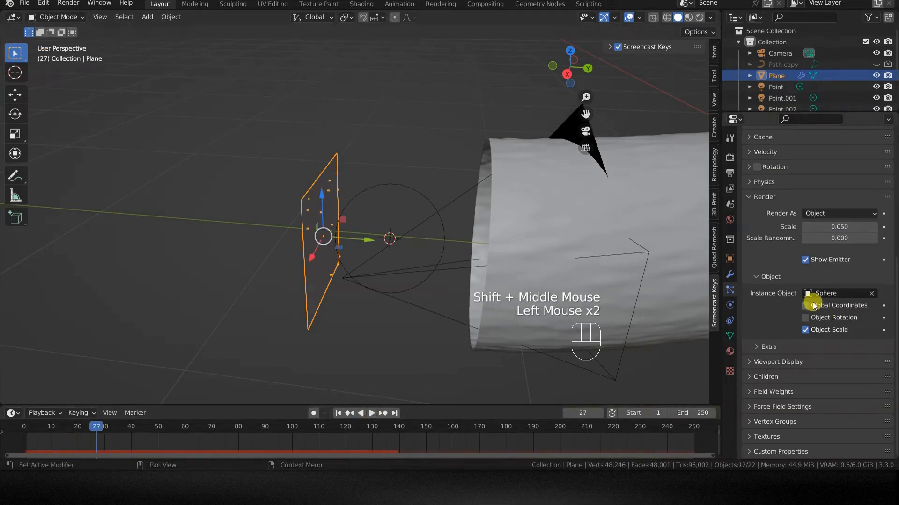
{"action": "left_click_drag", "start_coordinate": [825, 227], "coordinate": [843, 227]}
{"action": "scroll", "coordinate": [281, 186], "scroll_direction": "up", "scroll_amount": 2}
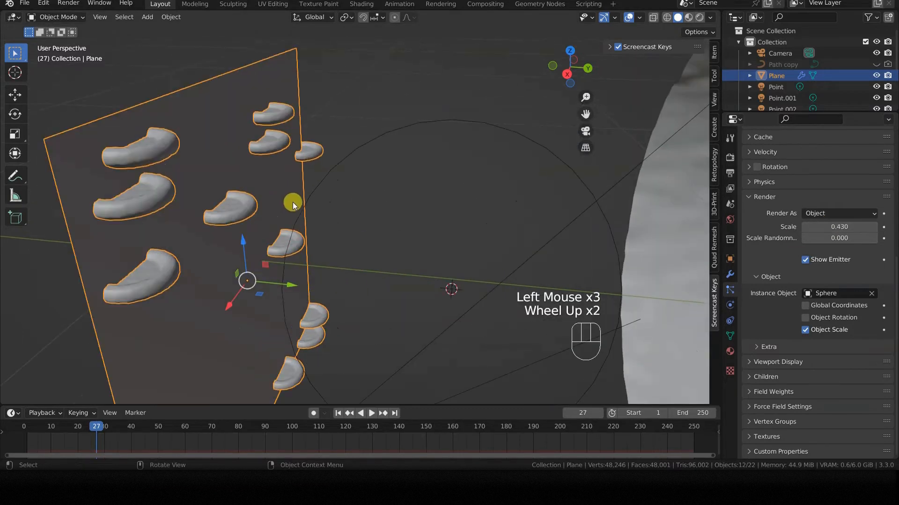
{"action": "left_click", "coordinate": [838, 226]}
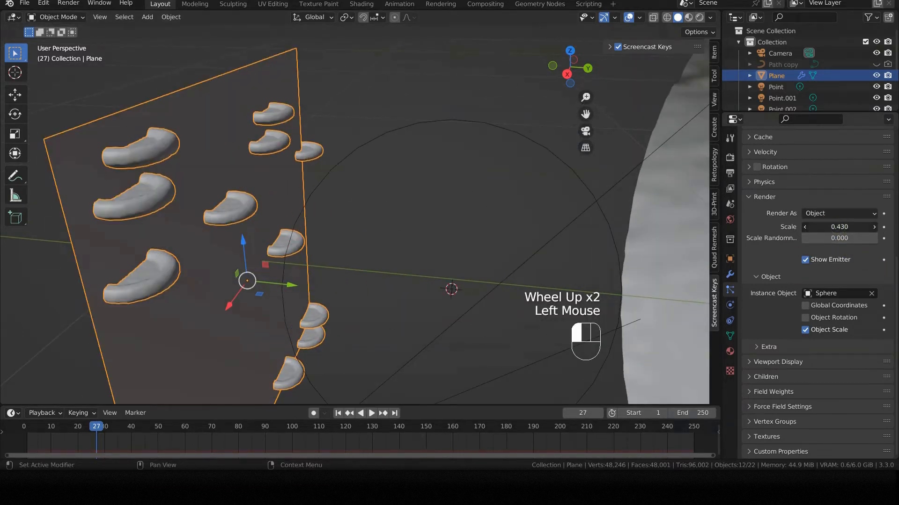
{"action": "left_click_drag", "start_coordinate": [838, 227], "coordinate": [845, 226]}
{"action": "scroll", "coordinate": [349, 263], "scroll_direction": "down", "scroll_amount": 2}
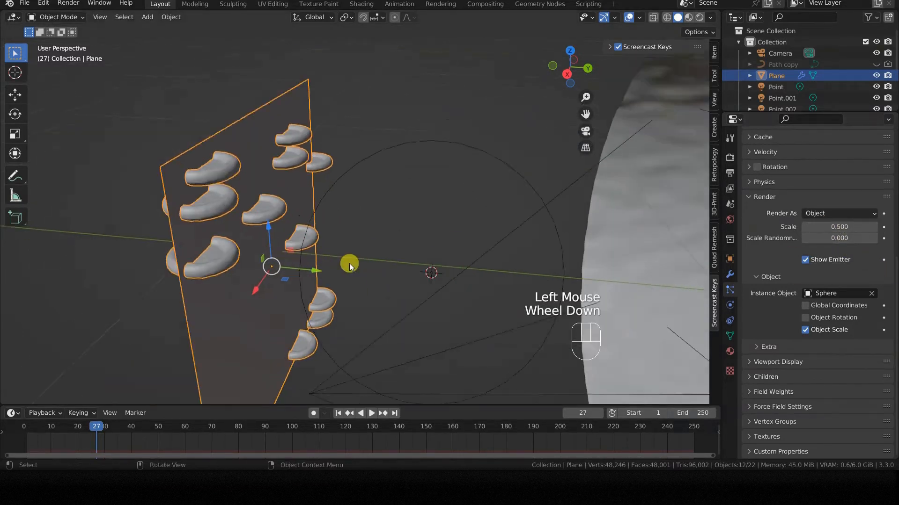
{"action": "middle_click_drag", "start_coordinate": [350, 263], "coordinate": [383, 289]}
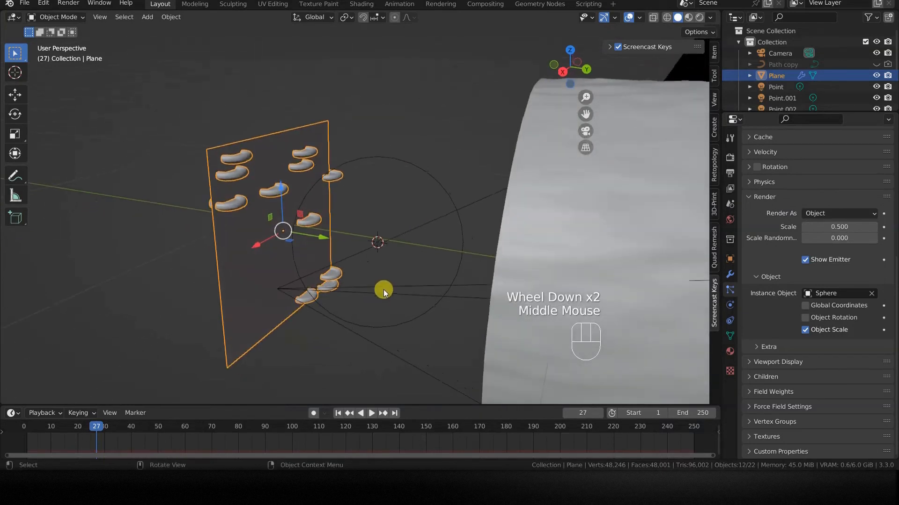
Advance the animation to frame 80 and set the particles' render scale to 0.66.
{"action": "left_click", "coordinate": [372, 414]}
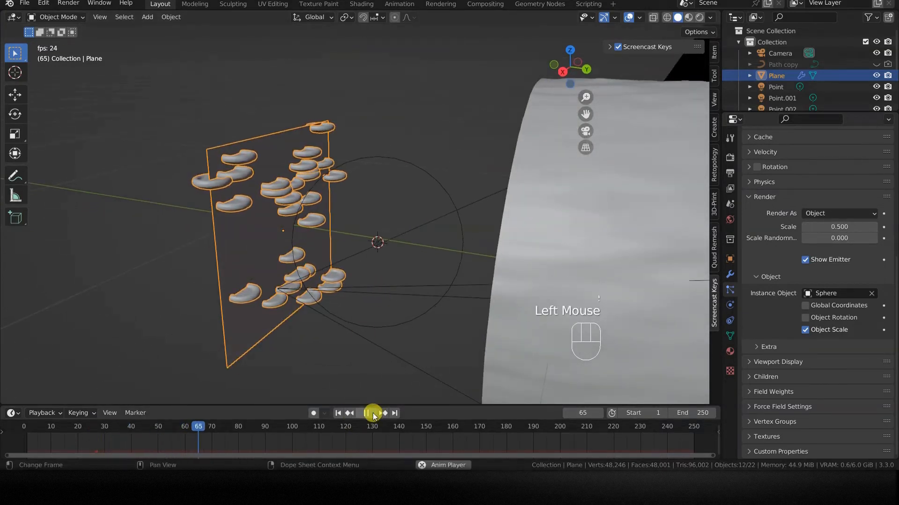
{"action": "left_click", "coordinate": [372, 413]}
{"action": "middle_click_drag", "start_coordinate": [309, 262], "coordinate": [350, 245]}
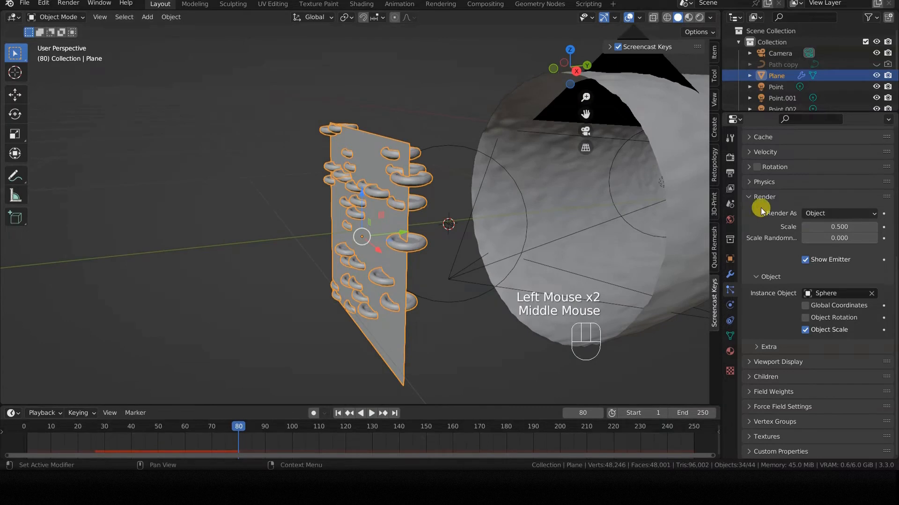
{"action": "left_click_drag", "start_coordinate": [827, 226], "coordinate": [856, 226]}
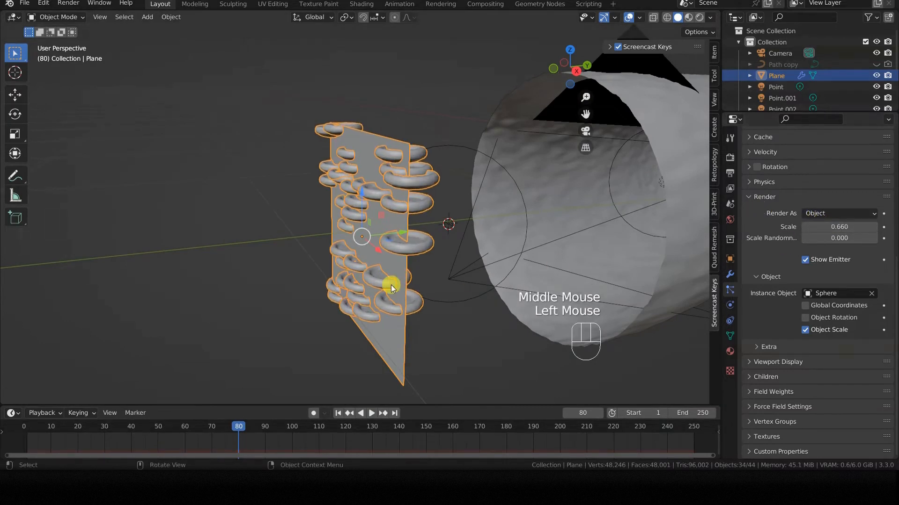
{"action": "scroll", "coordinate": [392, 284], "scroll_direction": "down", "scroll_amount": 2}
{"action": "middle_click_drag", "start_coordinate": [445, 231], "coordinate": [353, 283], "text": "shift"}
{"action": "scroll", "coordinate": [457, 304], "scroll_direction": "down", "scroll_amount": 2}
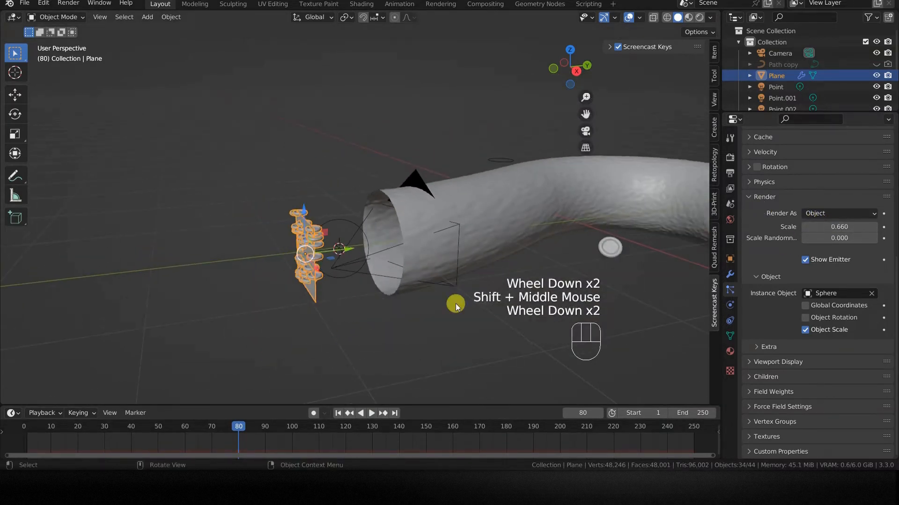
Scale the source Sphere blood cell along its local Z axis to adjust its thickness.
{"action": "left_click", "coordinate": [164, 322]}
{"action": "scroll", "coordinate": [164, 323], "scroll_direction": "up", "scroll_amount": 3}
{"action": "key", "text": "s"}
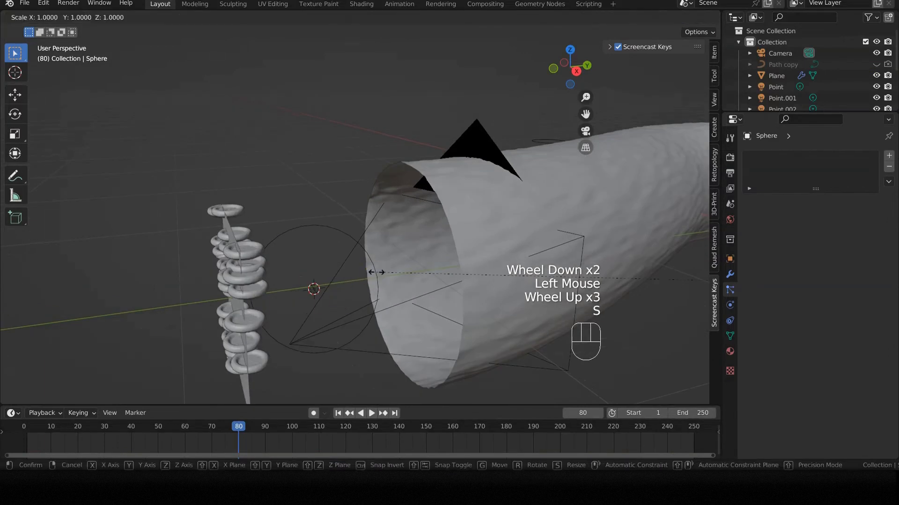
{"action": "key", "text": "z"}
{"action": "key", "text": "z"}
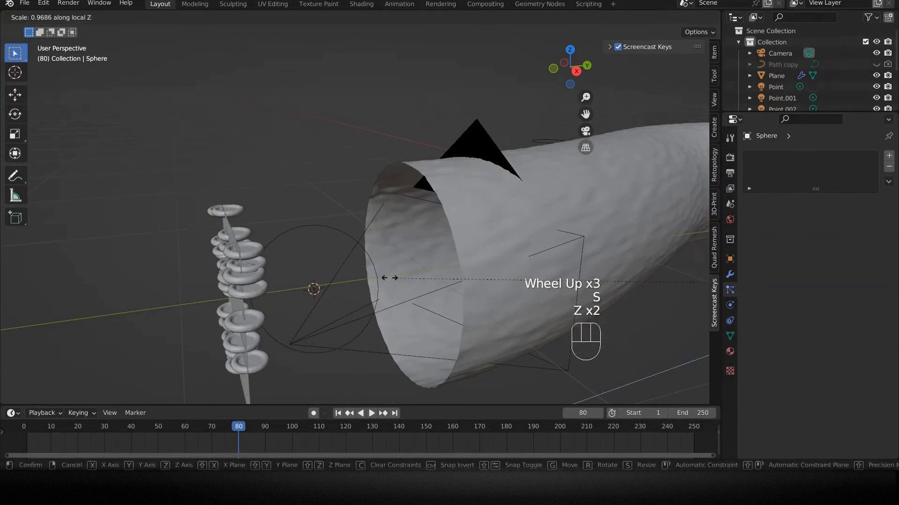
{"action": "left_click", "coordinate": [385, 277]}
{"action": "scroll", "coordinate": [447, 293], "scroll_direction": "down", "scroll_amount": 1}
{"action": "middle_click_drag", "start_coordinate": [447, 293], "coordinate": [466, 285], "text": "shift"}
{"action": "key", "text": "Tab"}
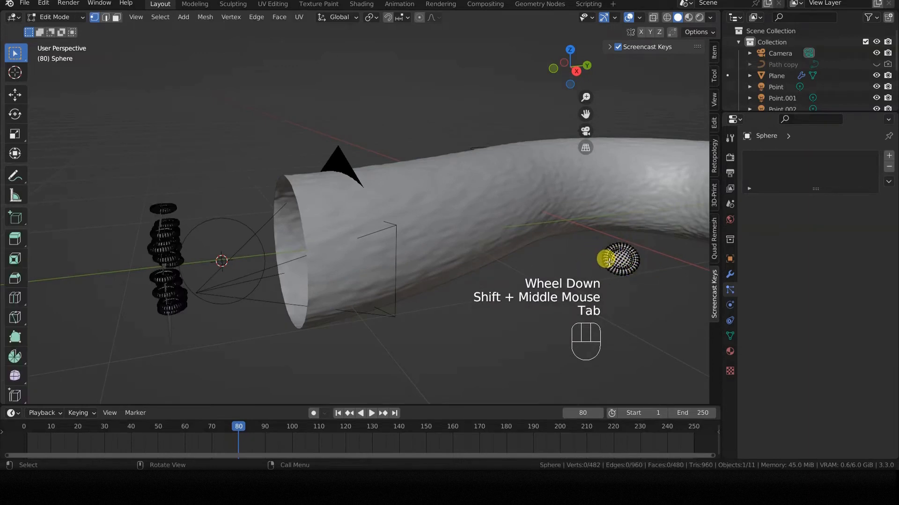
{"action": "key", "text": "Tab"}
Enable Rotation for the plane's particle system and set its orientation Randomize value to 0.758.
{"action": "middle_click_drag", "start_coordinate": [606, 260], "coordinate": [327, 276]}
{"action": "left_click", "coordinate": [184, 340]}
{"action": "scroll", "coordinate": [183, 338], "scroll_direction": "up", "scroll_amount": 1}
{"action": "scroll", "coordinate": [327, 276], "scroll_direction": "up", "scroll_amount": 1}
{"action": "scroll", "coordinate": [328, 277], "scroll_direction": "up", "scroll_amount": 1}
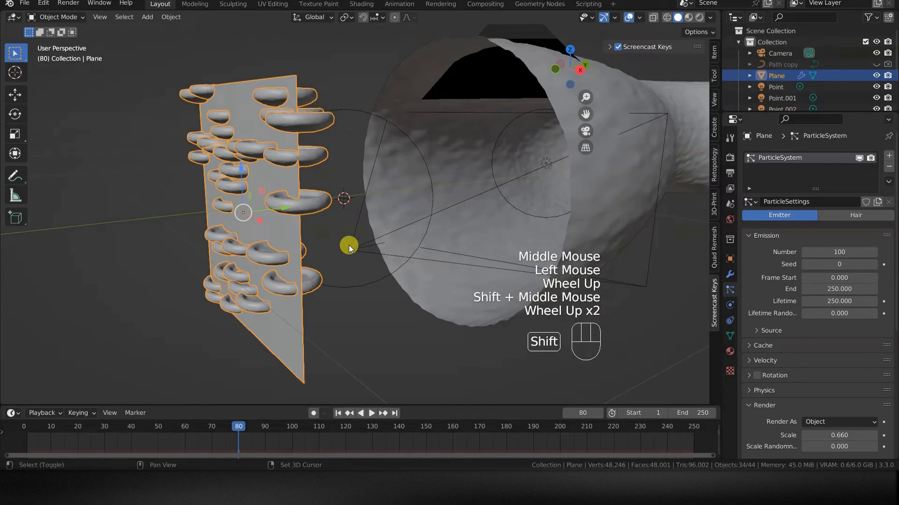
{"action": "middle_click_drag", "start_coordinate": [349, 245], "coordinate": [400, 260], "text": "shift"}
{"action": "scroll", "coordinate": [808, 324], "scroll_direction": "down", "scroll_amount": 4}
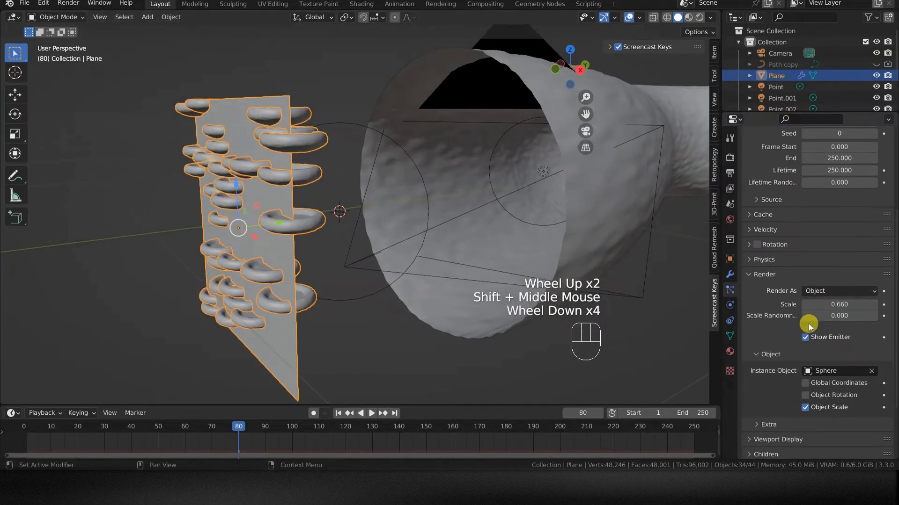
{"action": "left_click", "coordinate": [758, 246]}
{"action": "left_click", "coordinate": [748, 245]}
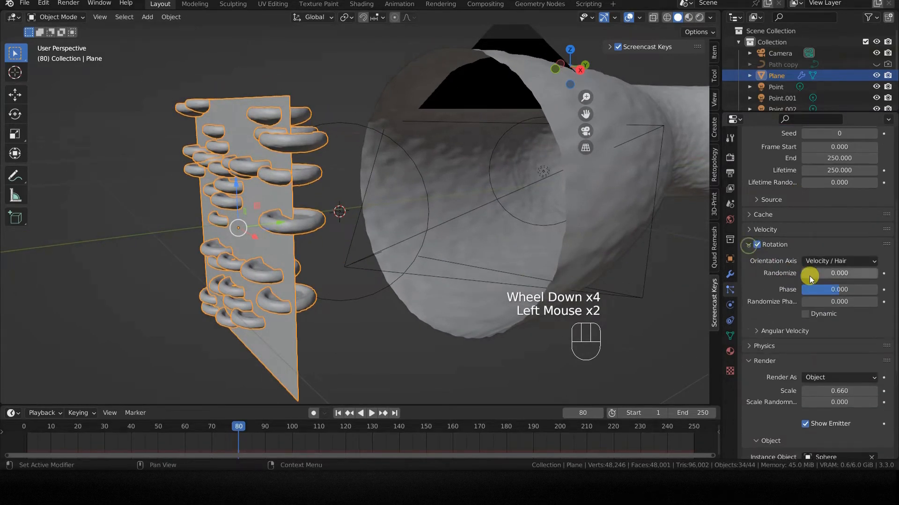
{"action": "left_click_drag", "start_coordinate": [832, 274], "coordinate": [859, 273]}
Play the animation from the first frame to frame 244 to examine the cells' orientations, and return to the first frame.
{"action": "left_click", "coordinate": [338, 413]}
{"action": "left_click", "coordinate": [371, 413]}
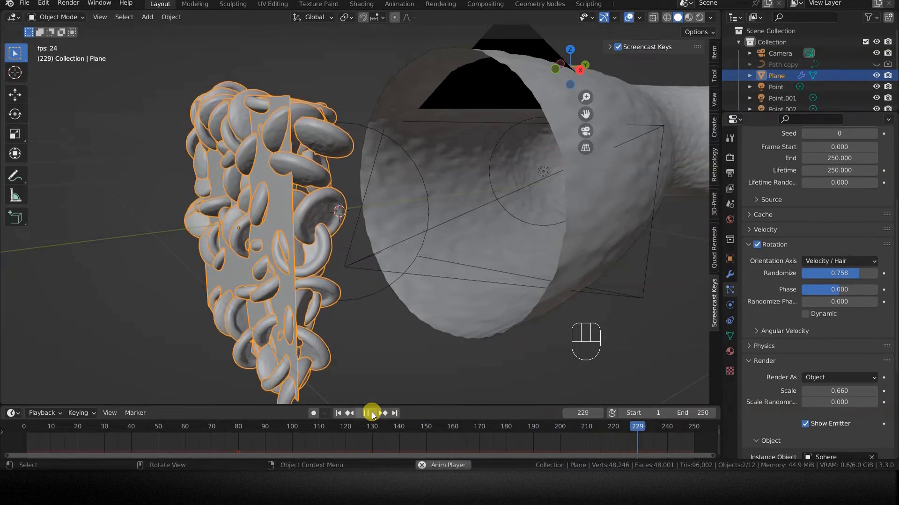
{"action": "left_click", "coordinate": [372, 414]}
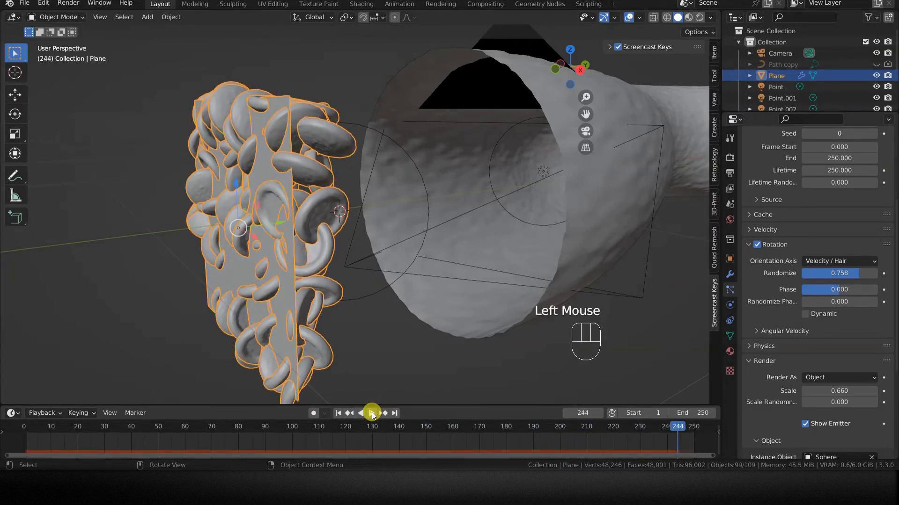
{"action": "left_click", "coordinate": [338, 413]}
Save the file, and make the hidden Path copy curve visible in the viewport but disabled in renders, leaving it selected.
{"action": "scroll", "coordinate": [406, 262], "scroll_direction": "down", "scroll_amount": 1}
{"action": "middle_click_drag", "start_coordinate": [478, 206], "coordinate": [331, 313], "text": "shift"}
{"action": "scroll", "coordinate": [364, 273], "scroll_direction": "down", "scroll_amount": 1}
{"action": "middle_click_drag", "start_coordinate": [364, 273], "coordinate": [305, 307], "text": "shift"}
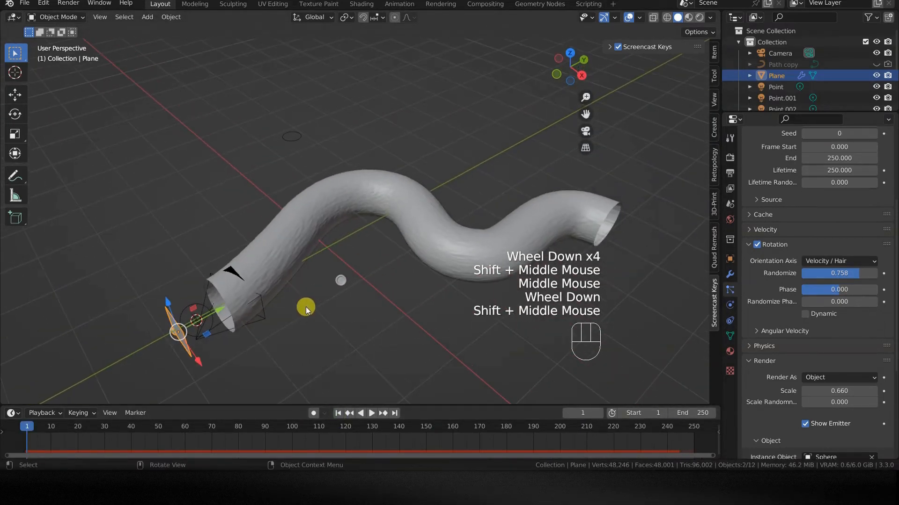
{"action": "key", "text": "ctrl+s"}
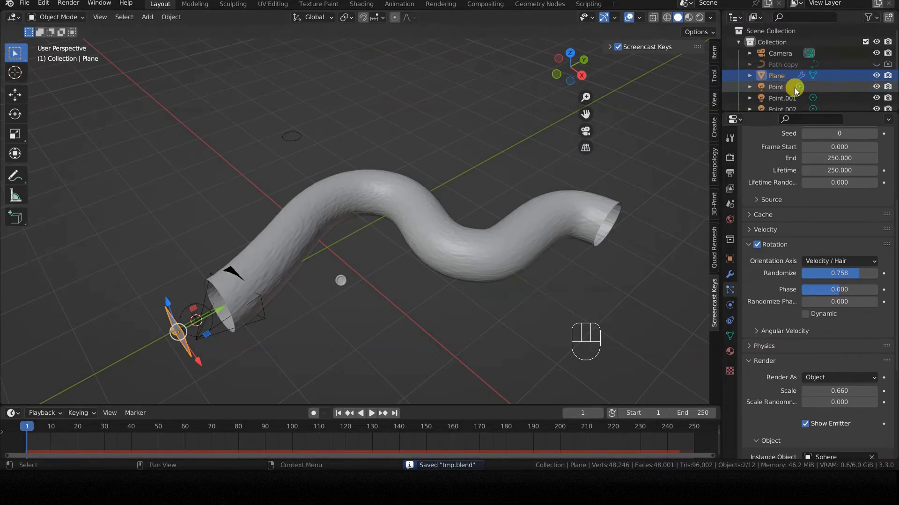
{"action": "left_click", "coordinate": [788, 65]}
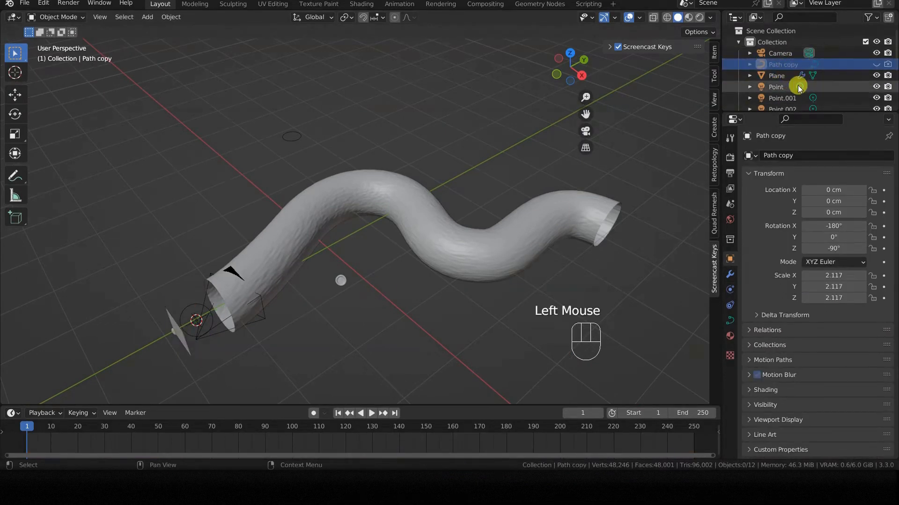
{"action": "left_click", "coordinate": [877, 65]}
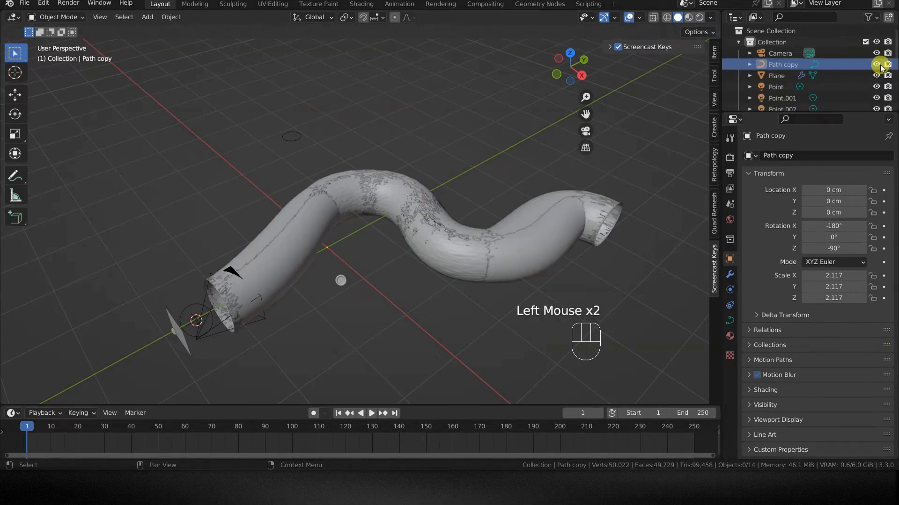
{"action": "left_click", "coordinate": [887, 64]}
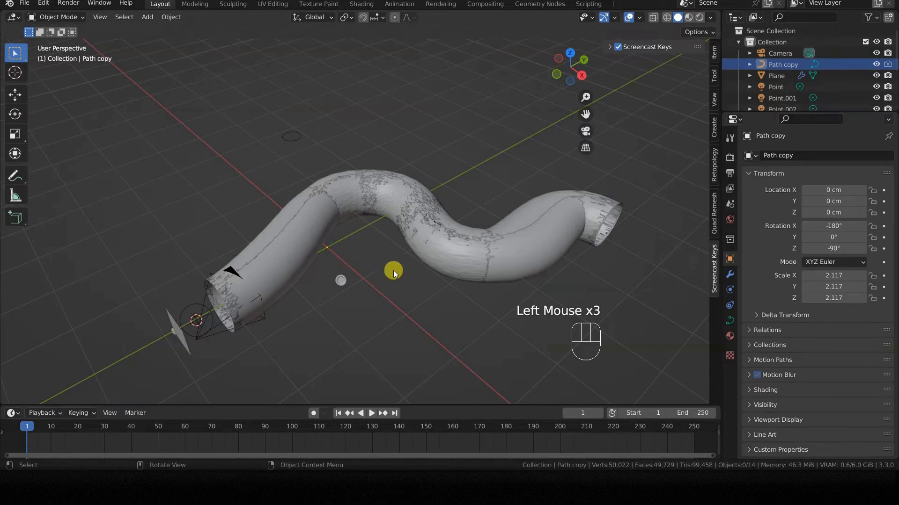
{"action": "left_click", "coordinate": [779, 64]}
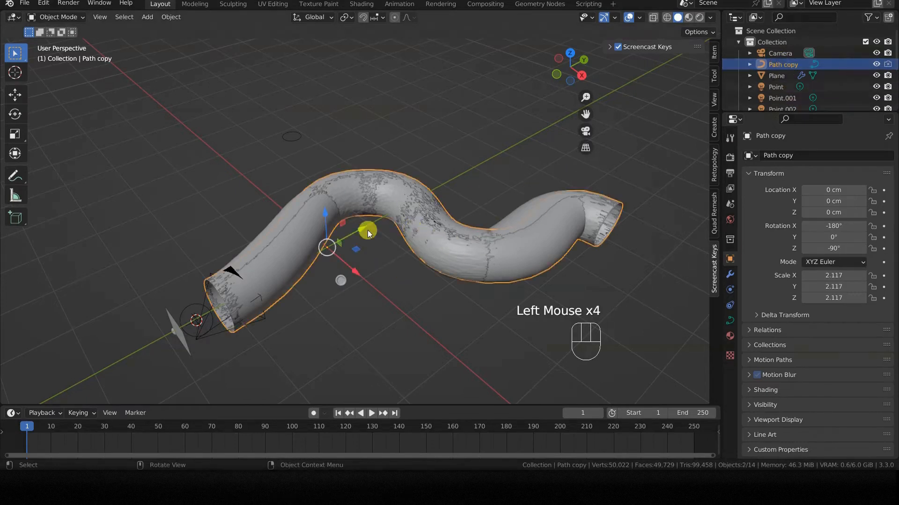
Try moving the Path copy curve away from the vessel, and undo the move.
{"action": "key", "text": "g"}
{"action": "left_click", "coordinate": [343, 204]}
{"action": "key", "text": "ctrl+z"}
Add a force field to the Path copy curve and set its type to Curve Guide.
{"action": "scroll", "coordinate": [295, 281], "scroll_direction": "up", "scroll_amount": 2}
{"action": "middle_click_drag", "start_coordinate": [295, 281], "coordinate": [376, 232], "text": "shift"}
{"action": "scroll", "coordinate": [353, 243], "scroll_direction": "up", "scroll_amount": 1}
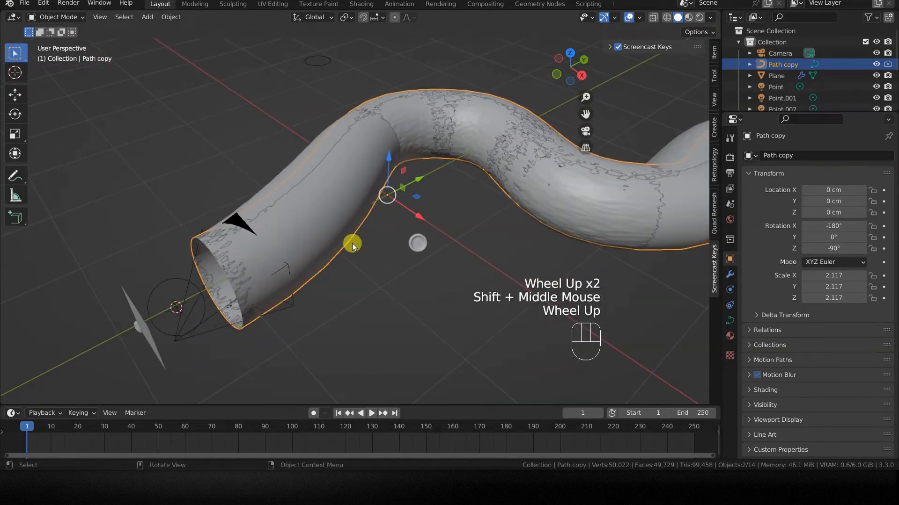
{"action": "left_click", "coordinate": [731, 294]}
{"action": "left_click", "coordinate": [795, 154]}
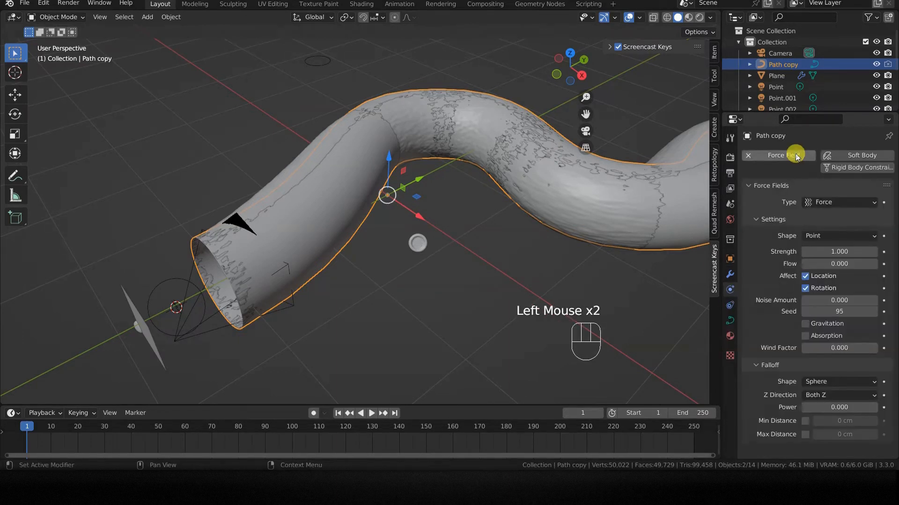
{"action": "left_click", "coordinate": [835, 203]}
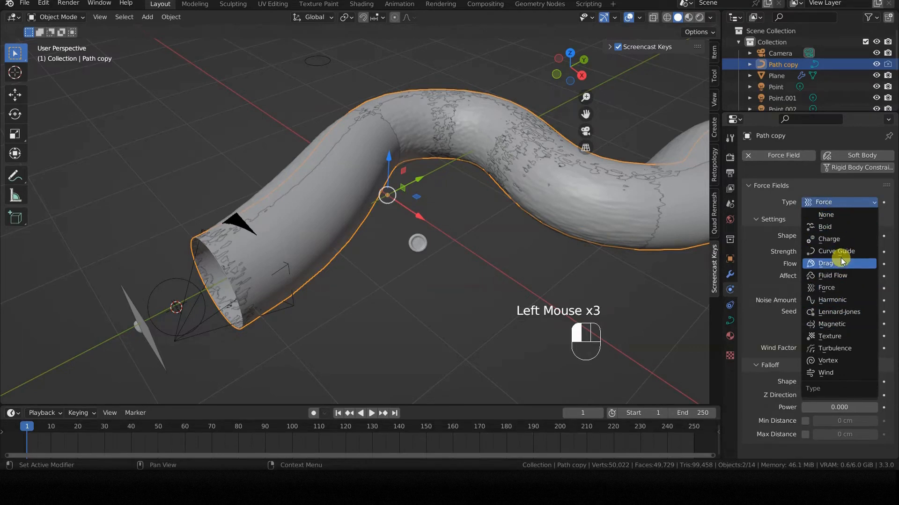
{"action": "left_click", "coordinate": [860, 251]}
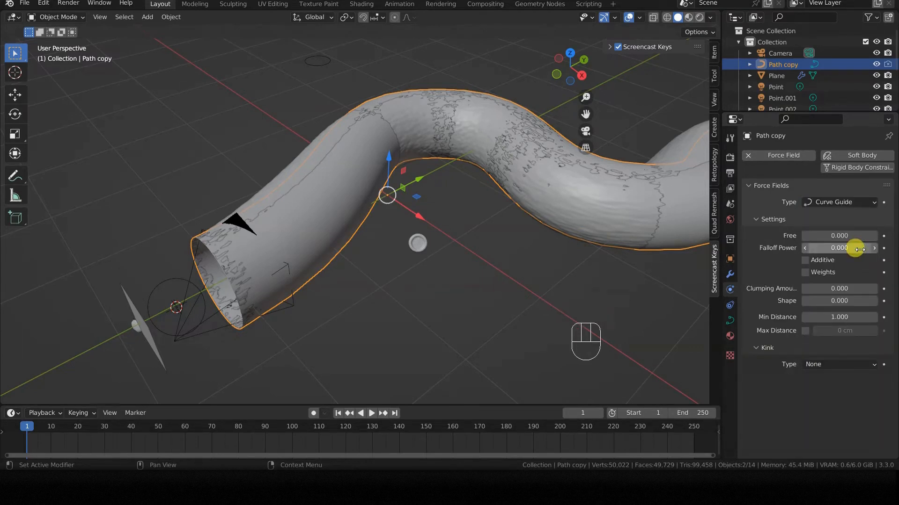
Examine the vessel's open end up close, toggling the Path copy curve's viewport visibility off and back on for comparison.
{"action": "scroll", "coordinate": [333, 296], "scroll_direction": "up", "scroll_amount": 2}
{"action": "middle_click_drag", "start_coordinate": [255, 311], "coordinate": [377, 239], "text": "shift"}
{"action": "scroll", "coordinate": [427, 235], "scroll_direction": "up", "scroll_amount": 3}
{"action": "scroll", "coordinate": [428, 236], "scroll_direction": "up", "scroll_amount": 1}
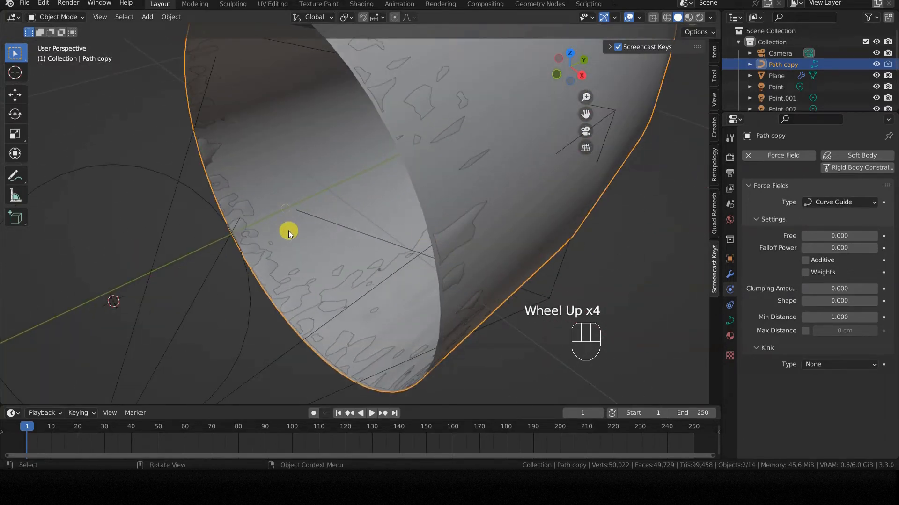
{"action": "left_click", "coordinate": [876, 65]}
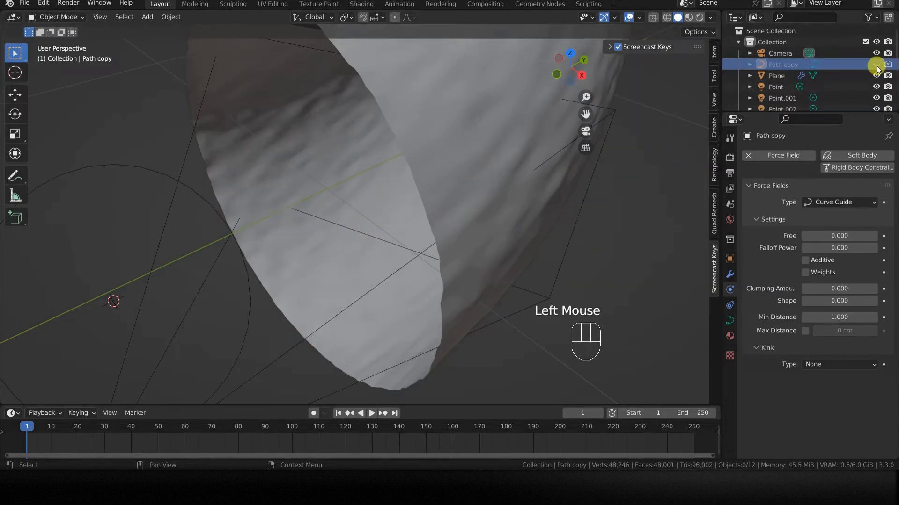
{"action": "left_click", "coordinate": [876, 65]}
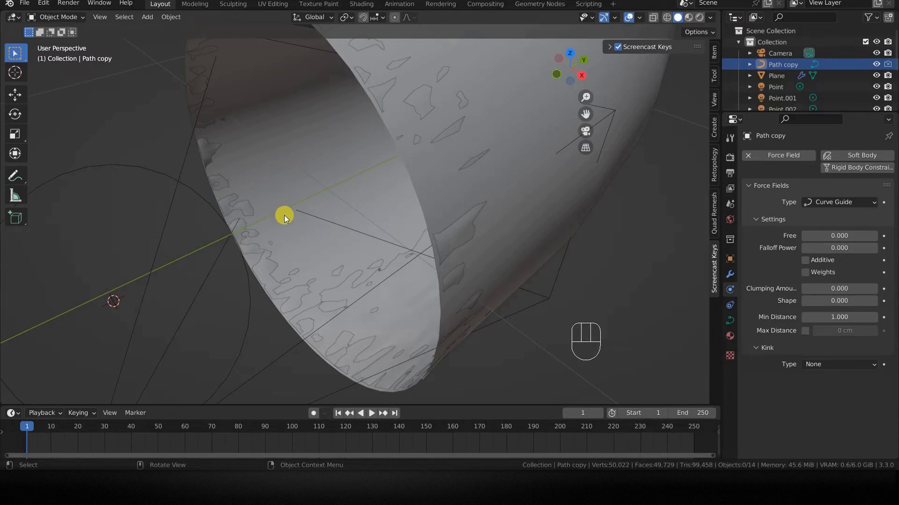
{"action": "scroll", "coordinate": [285, 214], "scroll_direction": "up", "scroll_amount": 3}
{"action": "middle_click_drag", "start_coordinate": [286, 215], "coordinate": [422, 233], "text": "shift"}
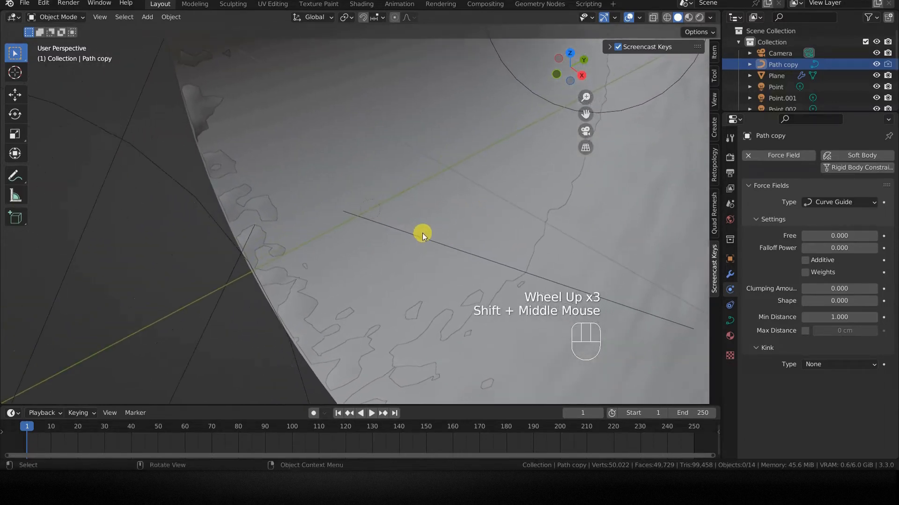
{"action": "scroll", "coordinate": [423, 233], "scroll_direction": "up", "scroll_amount": 3}
{"action": "scroll", "coordinate": [422, 233], "scroll_direction": "down", "scroll_amount": 6}
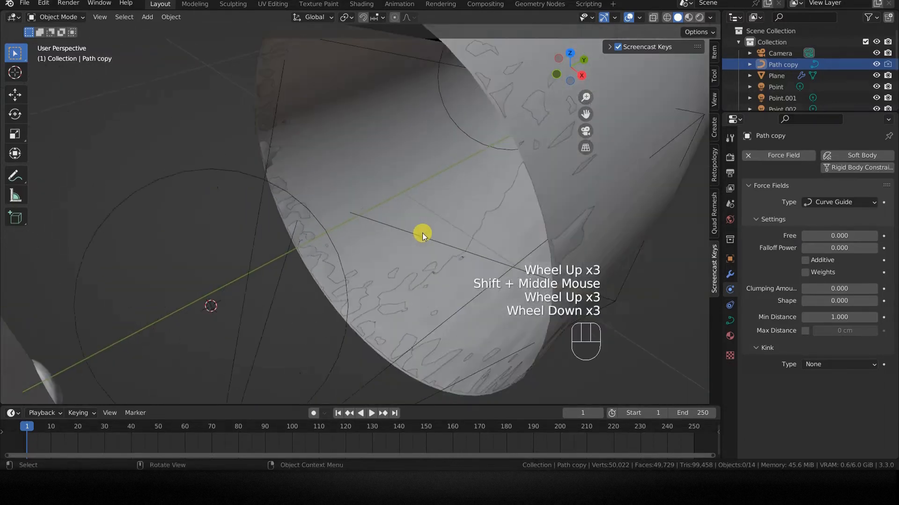
{"action": "middle_click_drag", "start_coordinate": [422, 233], "coordinate": [407, 275], "text": "shift"}
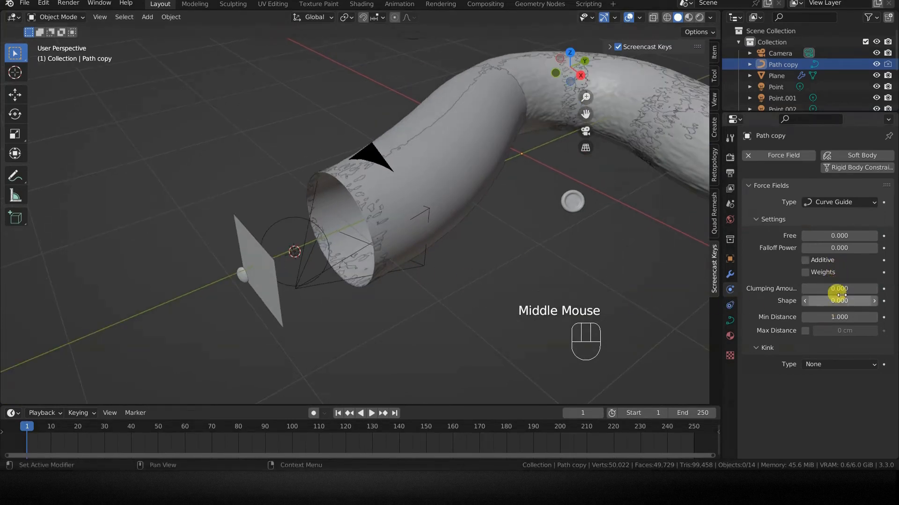
Set the Path copy force field's minimum distance to 93.3 and move the emitter plane closer to the vessel opening.
{"action": "left_click_drag", "start_coordinate": [835, 317], "coordinate": [826, 315]}
{"action": "mouse_move", "coordinate": [365, 317]}
{"action": "middle_mouse_down"}
{"action": "mouse_move", "coordinate": [345, 285]}
{"action": "mouse_move", "coordinate": [317, 276]}
{"action": "mouse_move", "coordinate": [364, 304]}
{"action": "mouse_move", "coordinate": [423, 305]}
{"action": "mouse_move", "coordinate": [363, 307]}
{"action": "middle_mouse_up"}
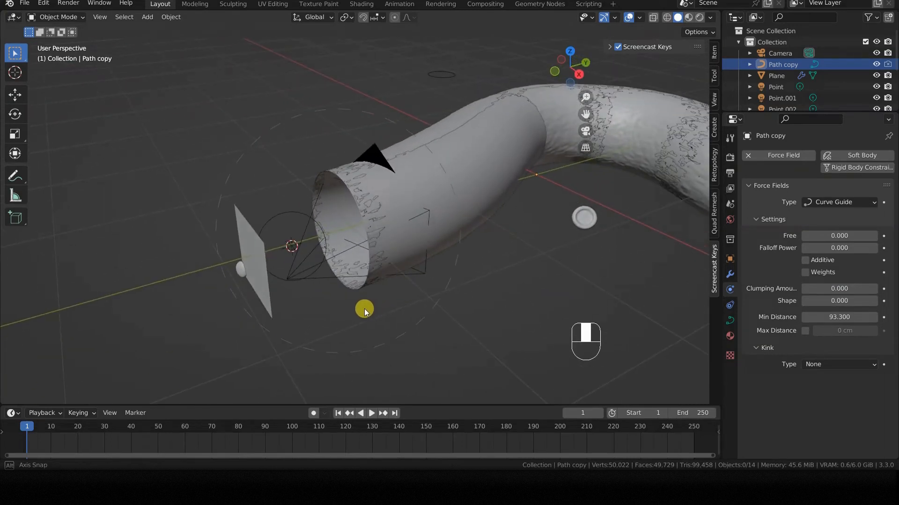
{"action": "left_click", "coordinate": [260, 297]}
{"action": "left_click_drag", "start_coordinate": [299, 240], "coordinate": [323, 274]}
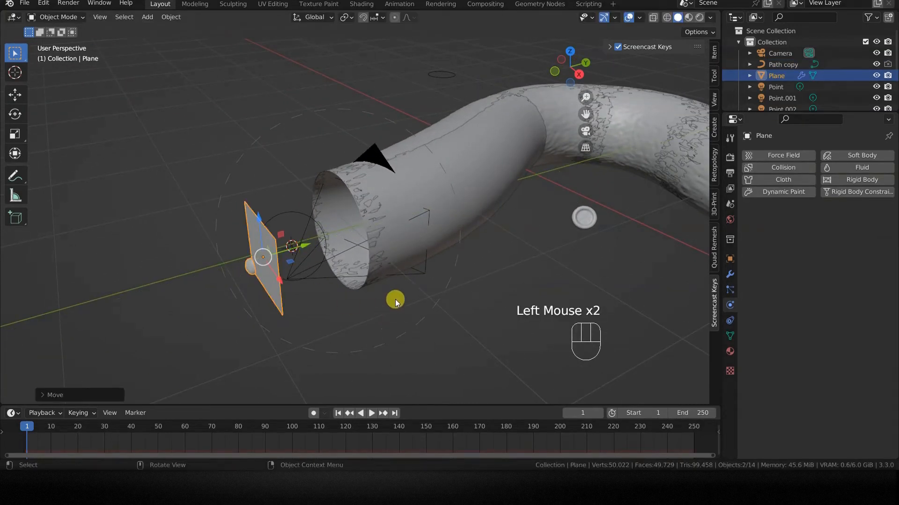
Reselect the Path copy curve and set its Curve Guide minimum distance to 90.6.
{"action": "left_click", "coordinate": [373, 294]}
{"action": "left_click", "coordinate": [391, 277]}
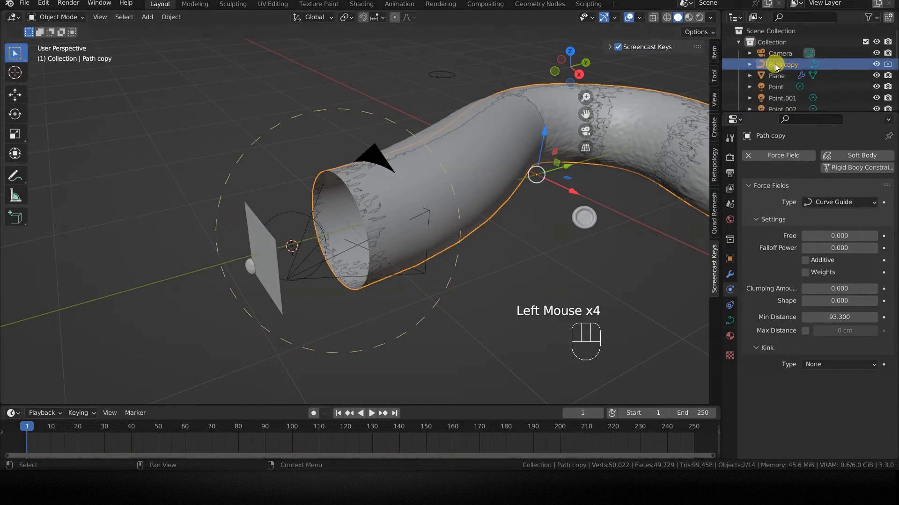
{"action": "middle_click_drag", "start_coordinate": [402, 293], "coordinate": [395, 290]}
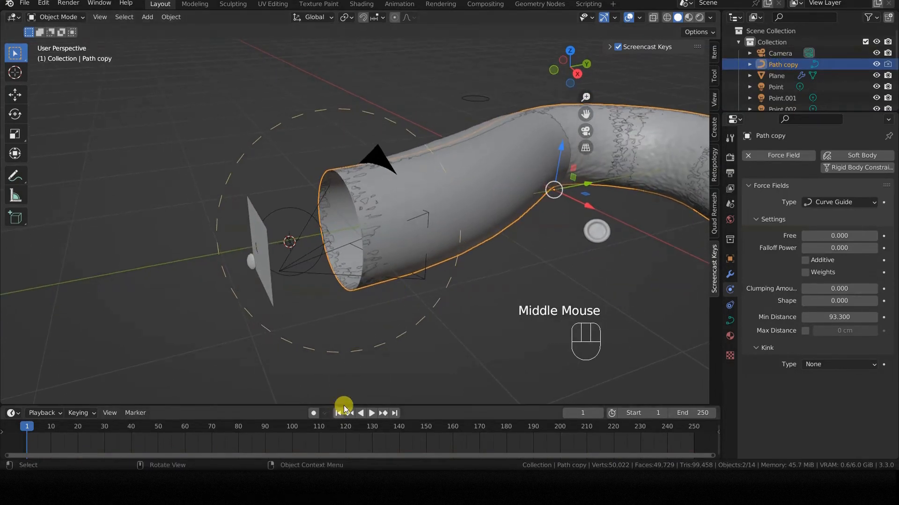
{"action": "left_click_drag", "start_coordinate": [831, 317], "coordinate": [802, 317]}
Scale the emitter plane down slightly and reposition it in front of the vessel opening.
{"action": "middle_click_drag", "start_coordinate": [407, 302], "coordinate": [481, 292]}
{"action": "left_click", "coordinate": [365, 318]}
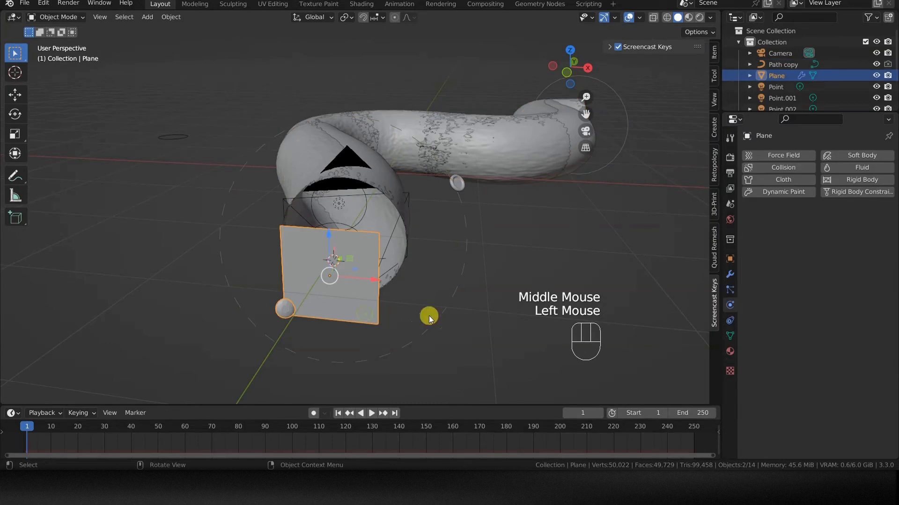
{"action": "key", "text": "s"}
{"action": "left_click", "coordinate": [419, 314]}
{"action": "key", "text": "g"}
{"action": "left_click", "coordinate": [440, 311]}
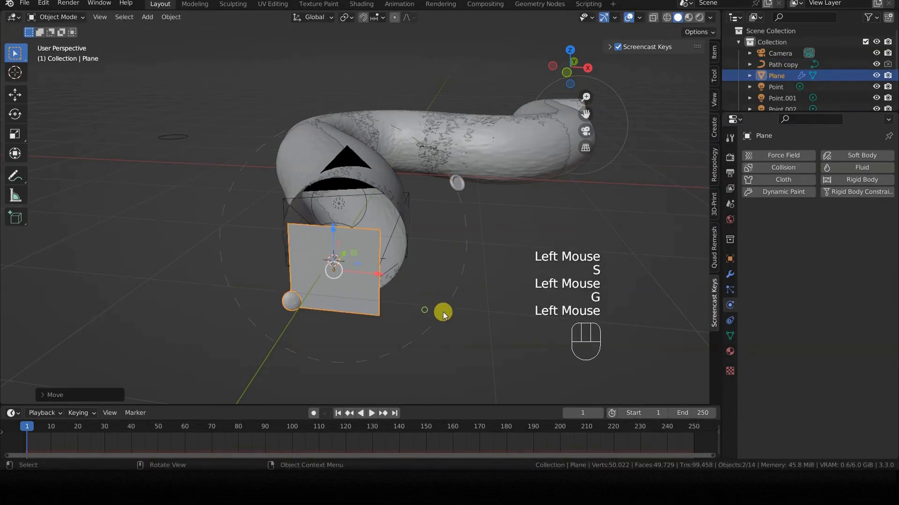
Play the animation to examine the particles' path relative to the vessel, stop it, and return to the first frame.
{"action": "middle_click_drag", "start_coordinate": [440, 311], "coordinate": [401, 325]}
{"action": "left_click", "coordinate": [361, 415]}
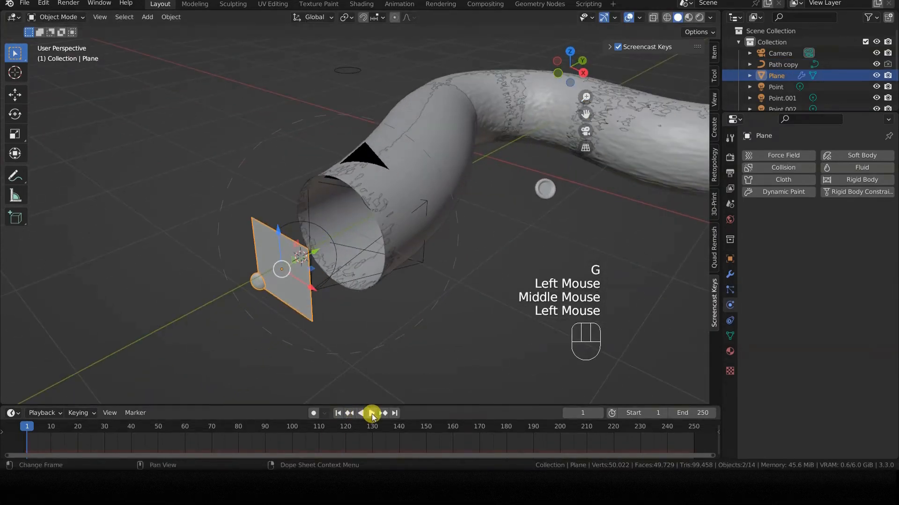
{"action": "left_click", "coordinate": [372, 414]}
{"action": "left_click", "coordinate": [372, 413]}
{"action": "left_click", "coordinate": [371, 414]}
{"action": "scroll", "coordinate": [360, 316], "scroll_direction": "down", "scroll_amount": 5}
{"action": "middle_click_drag", "start_coordinate": [363, 309], "coordinate": [293, 224]}
{"action": "scroll", "coordinate": [311, 263], "scroll_direction": "up", "scroll_amount": 2}
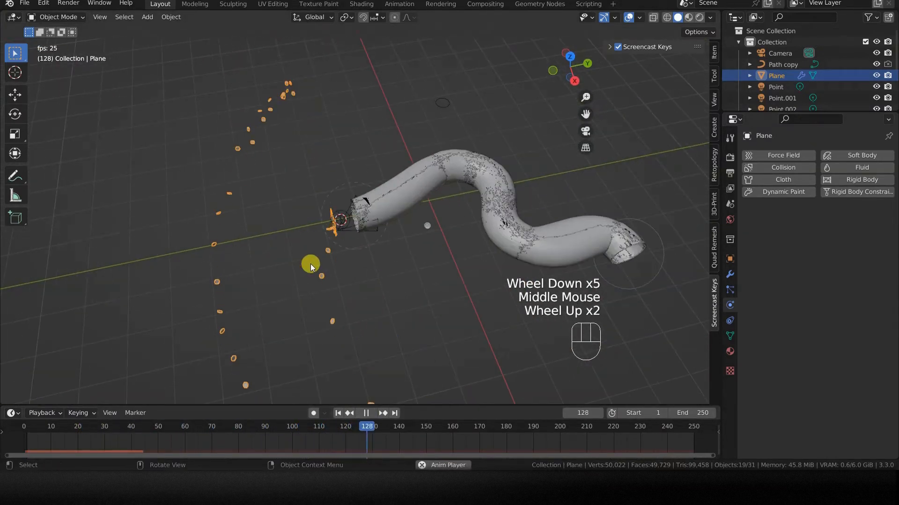
{"action": "scroll", "coordinate": [310, 263], "scroll_direction": "up", "scroll_amount": 1}
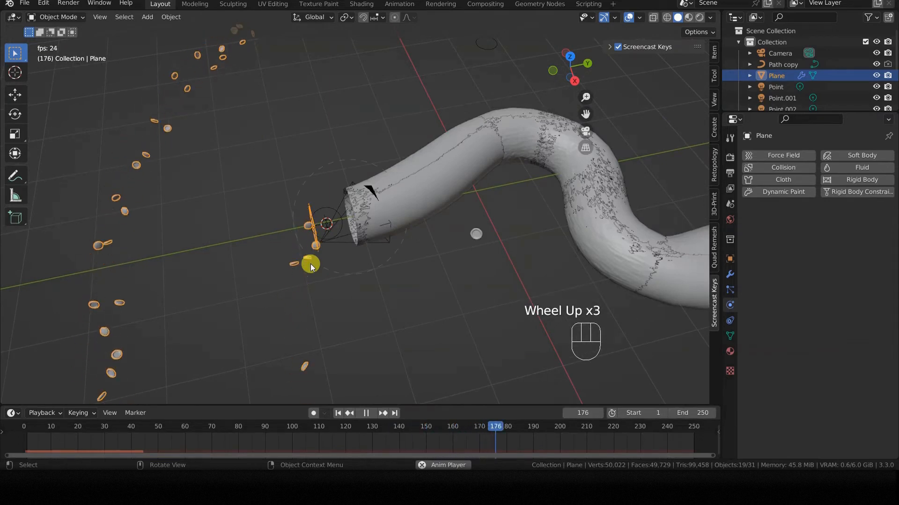
{"action": "left_click", "coordinate": [366, 414]}
{"action": "left_click", "coordinate": [342, 414]}
Select the Path copy curve and examine its control points and the force field circles at both vessel ends.
{"action": "middle_click_drag", "start_coordinate": [356, 373], "coordinate": [378, 319], "text": "shift"}
{"action": "scroll", "coordinate": [405, 304], "scroll_direction": "up", "scroll_amount": 1}
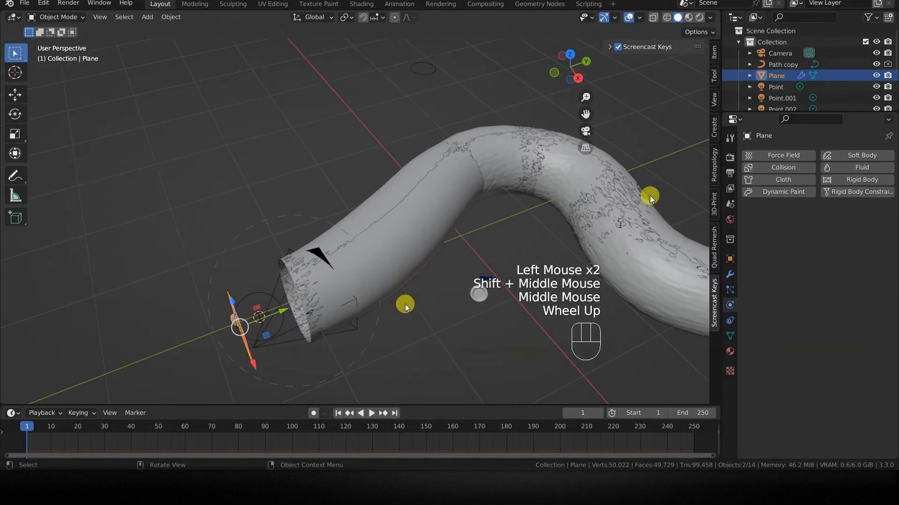
{"action": "left_click", "coordinate": [778, 65]}
{"action": "key", "text": "Tab"}
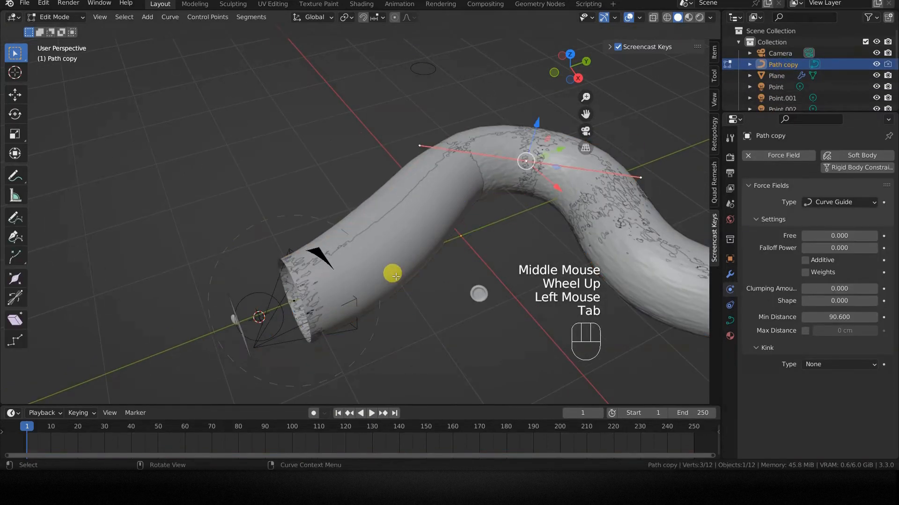
{"action": "key", "text": "Tab"}
{"action": "scroll", "coordinate": [401, 265], "scroll_direction": "down", "scroll_amount": 2}
{"action": "middle_click_drag", "start_coordinate": [401, 265], "coordinate": [216, 295], "text": "shift"}
{"action": "middle_click_drag", "start_coordinate": [628, 275], "coordinate": [463, 247], "text": "shift"}
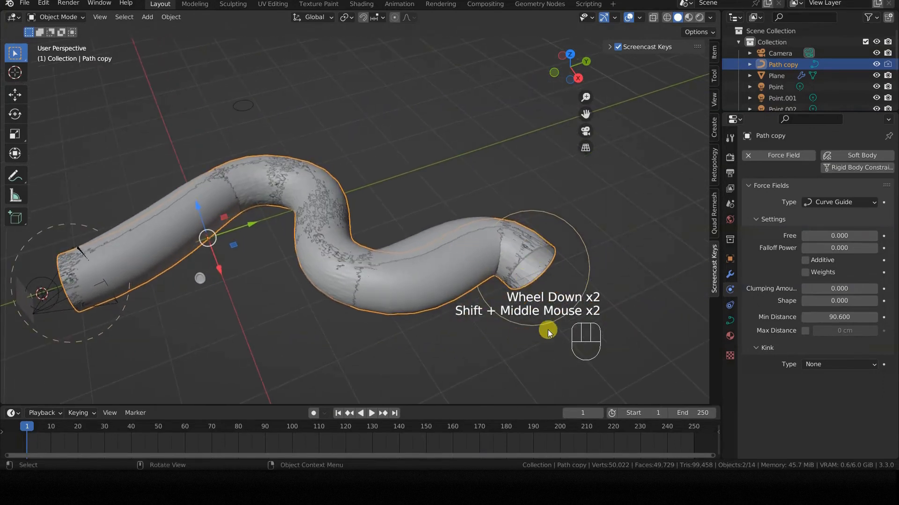
{"action": "middle_click_drag", "start_coordinate": [215, 280], "coordinate": [366, 253], "text": "shift"}
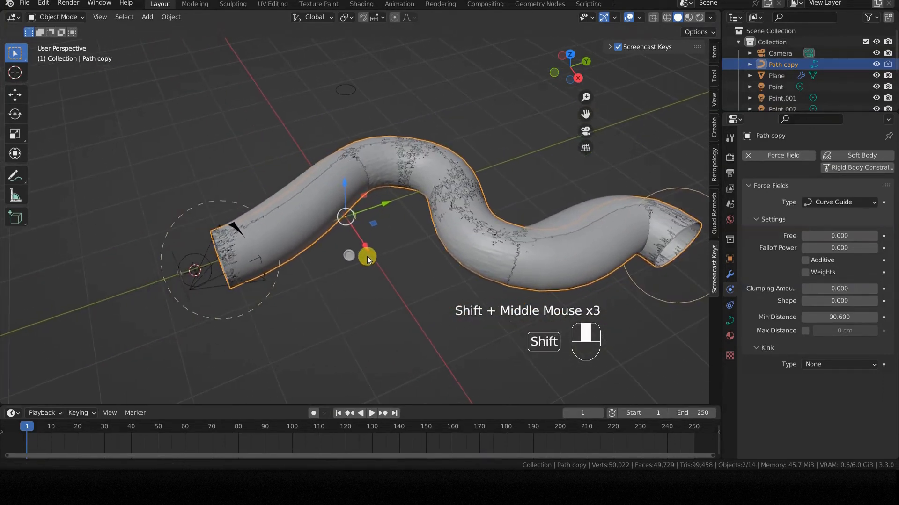
{"action": "middle_click_drag", "start_coordinate": [337, 277], "coordinate": [275, 283], "text": "shift"}
Apply Switch Direction to all of the Path copy curve's control points and return to Object Mode.
{"action": "key", "text": "Tab"}
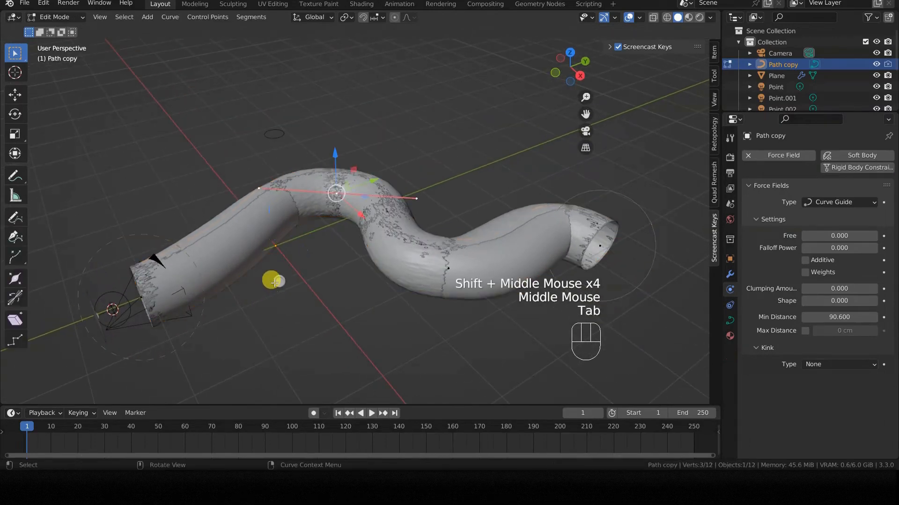
{"action": "key", "text": "a"}
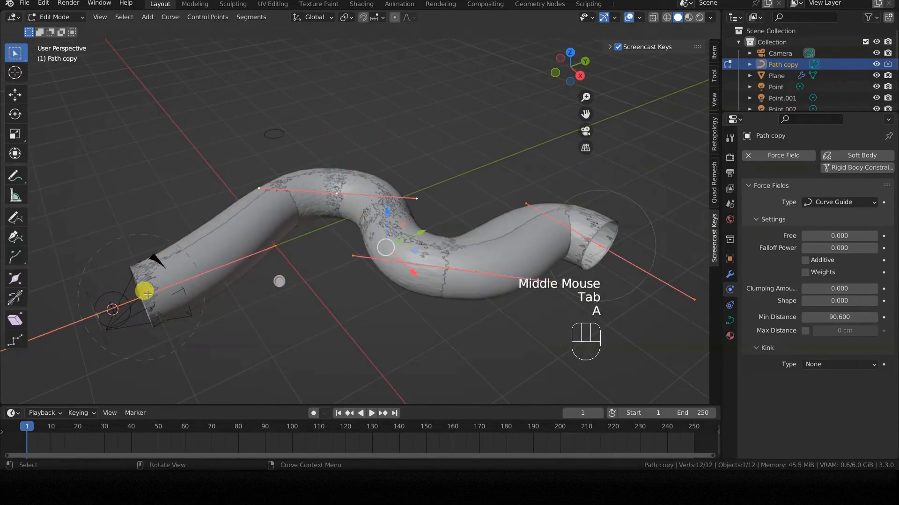
{"action": "key", "text": "space"}
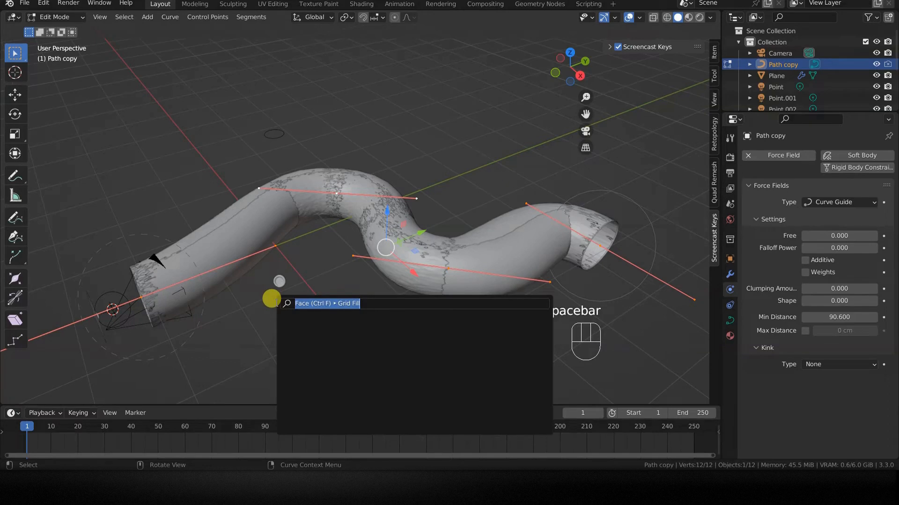
{"action": "type", "text": "rev"}
{"action": "key", "text": "BackSpace"}
{"action": "key", "text": "BackSpace"}
{"action": "key", "text": "BackSpace"}
{"action": "type", "text": "switch"}
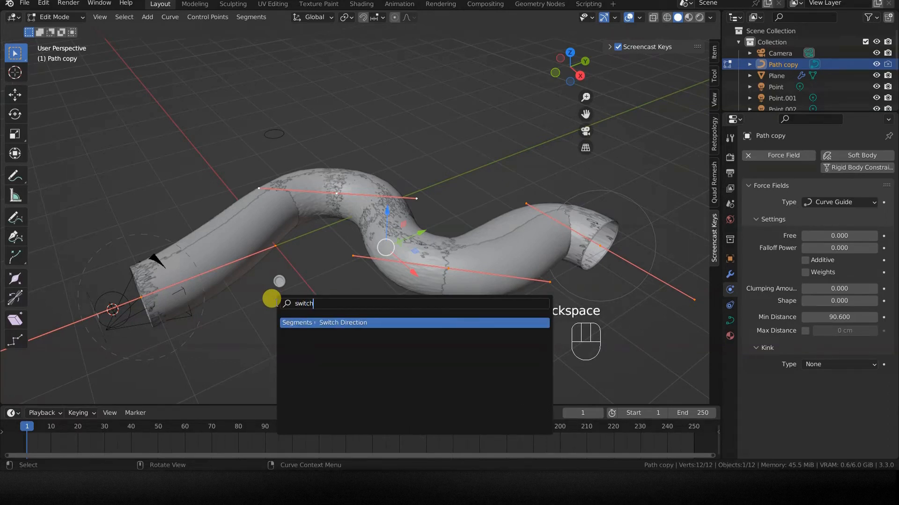
{"action": "left_click", "coordinate": [369, 323]}
{"action": "key", "text": "Tab"}
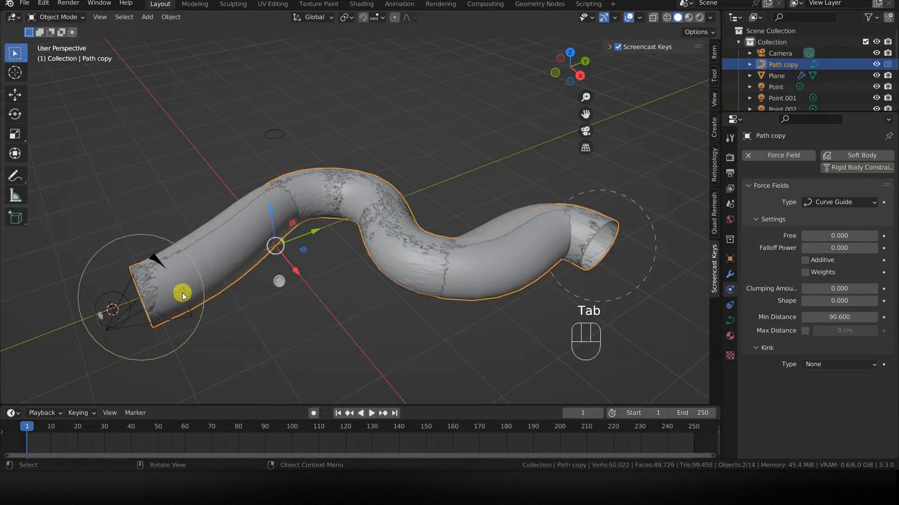
Play the animation in wireframe shading and hide the Path copy curve in the viewport.
{"action": "left_click", "coordinate": [371, 413]}
{"action": "key", "text": "z"}
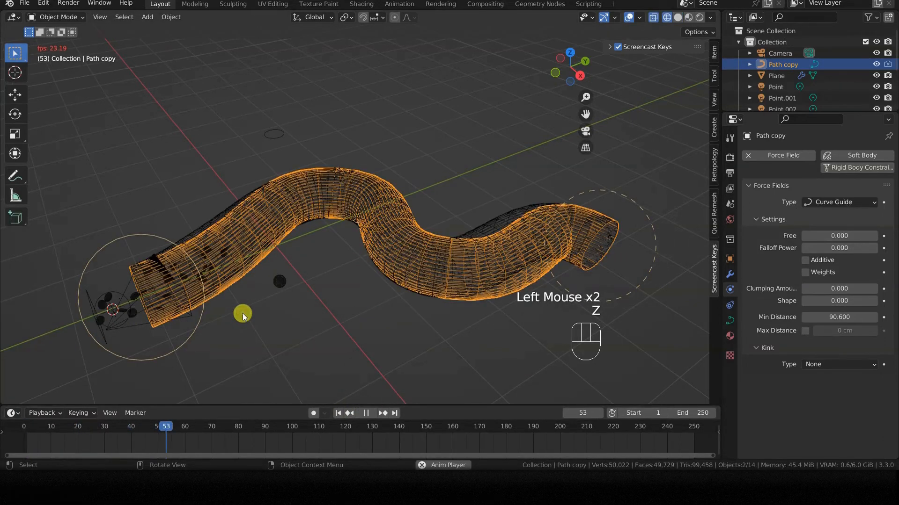
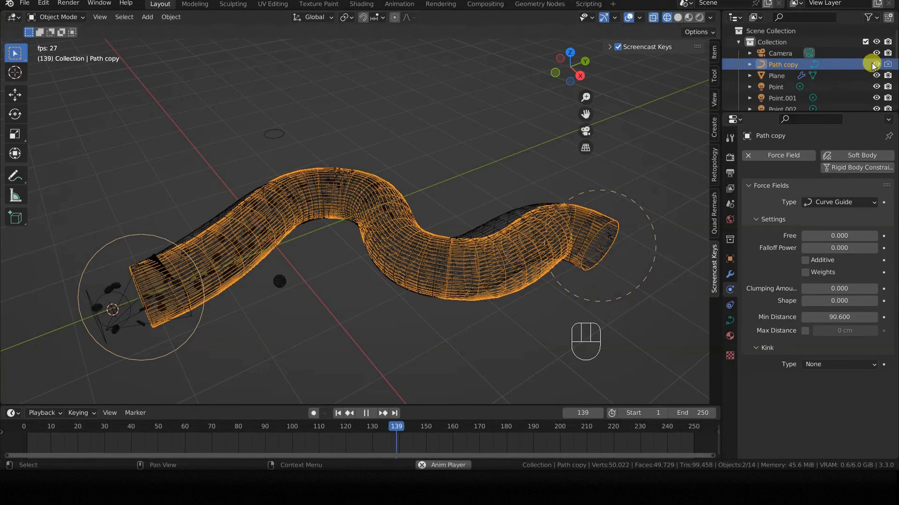
{"action": "left_click", "coordinate": [297, 289]}
Examine the cells flowing through the vessel from the camera view in solid shading while the animation plays.
{"action": "key", "text": "KP_0"}
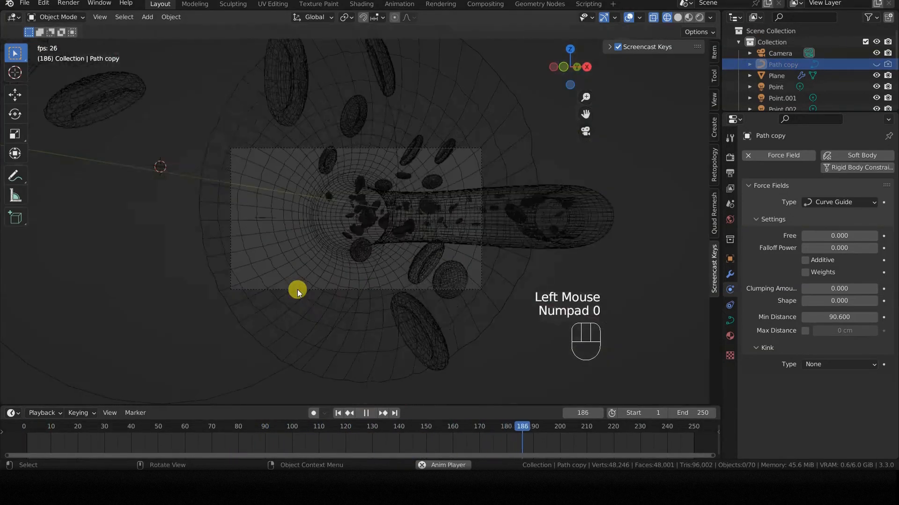
{"action": "key", "text": "z"}
{"action": "left_click", "coordinate": [383, 289]}
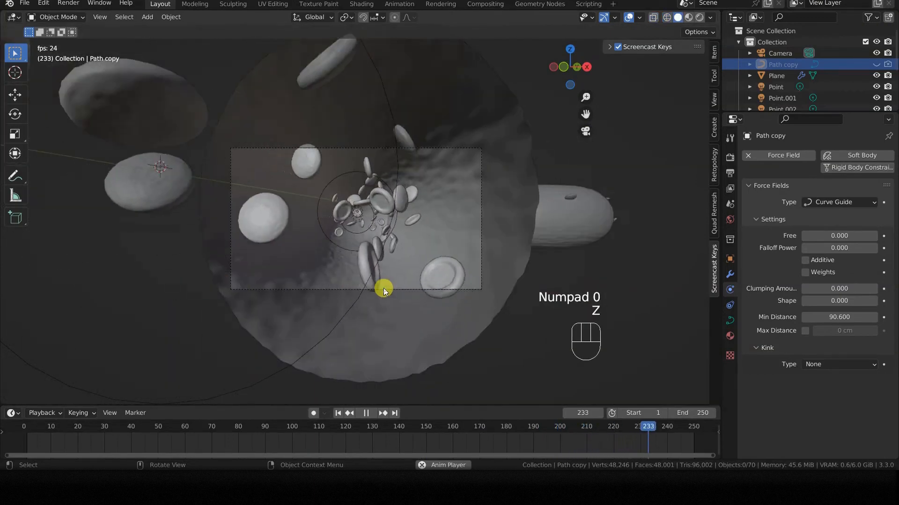
{"action": "scroll", "coordinate": [383, 288], "scroll_direction": "up", "scroll_amount": 4}
{"action": "scroll", "coordinate": [383, 289], "scroll_direction": "up", "scroll_amount": 2}
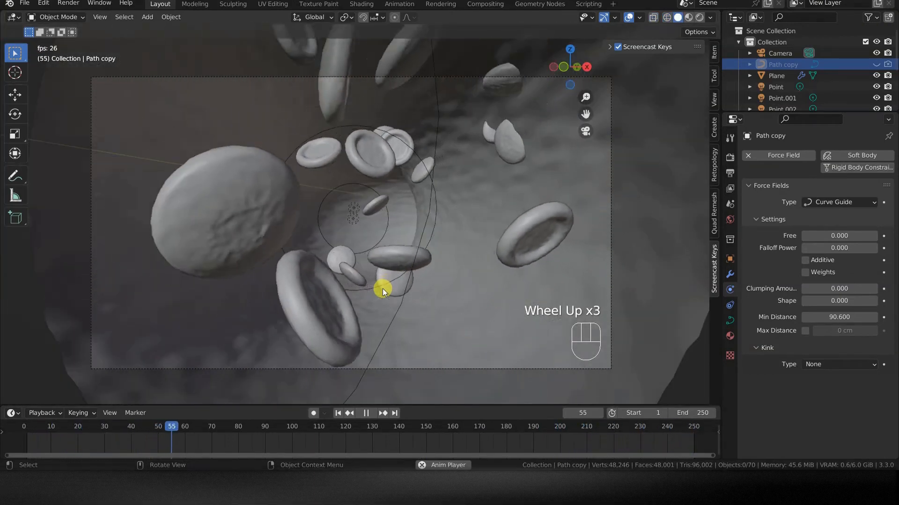
{"action": "scroll", "coordinate": [383, 289], "scroll_direction": "down", "scroll_amount": 2}
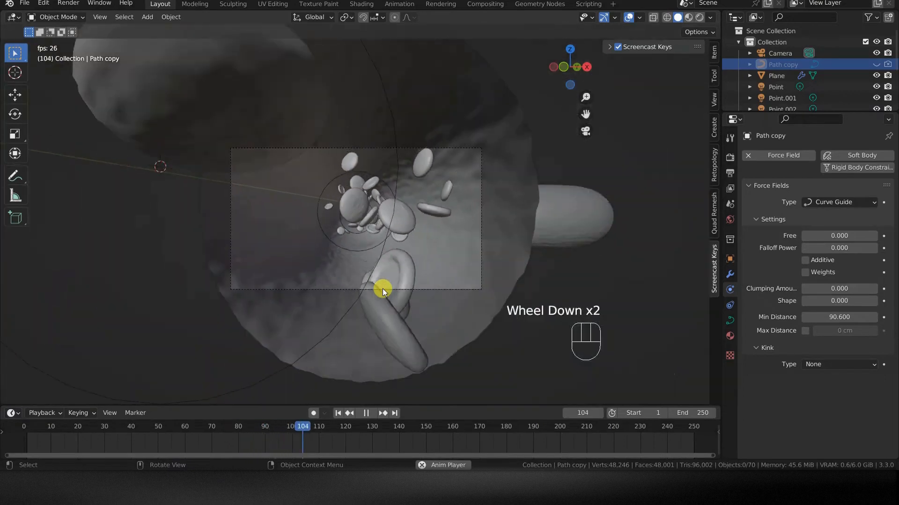
{"action": "scroll", "coordinate": [383, 288], "scroll_direction": "down", "scroll_amount": 3}
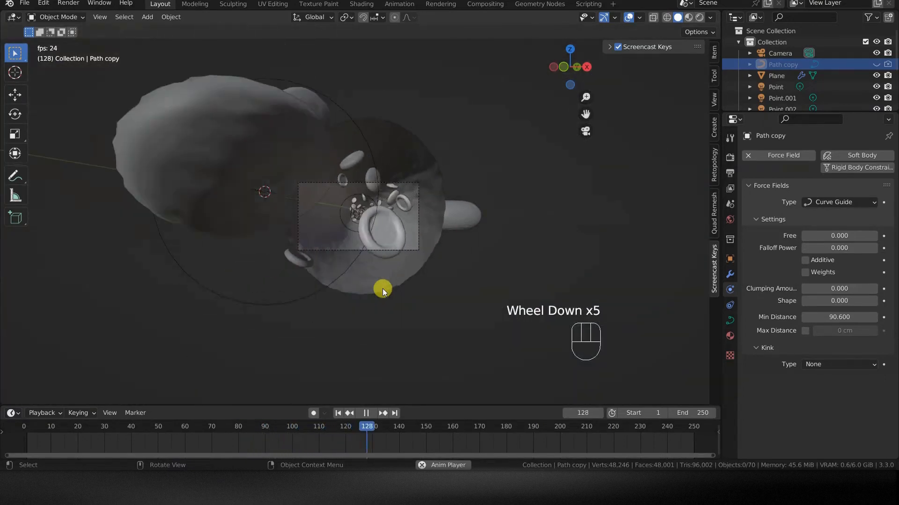
Leave the camera view, resize the emitter plane during playback, and return the animation to the first frame.
{"action": "middle_click_drag", "start_coordinate": [383, 288], "coordinate": [370, 317]}
{"action": "scroll", "coordinate": [370, 316], "scroll_direction": "down", "scroll_amount": 2}
{"action": "left_click", "coordinate": [258, 296]}
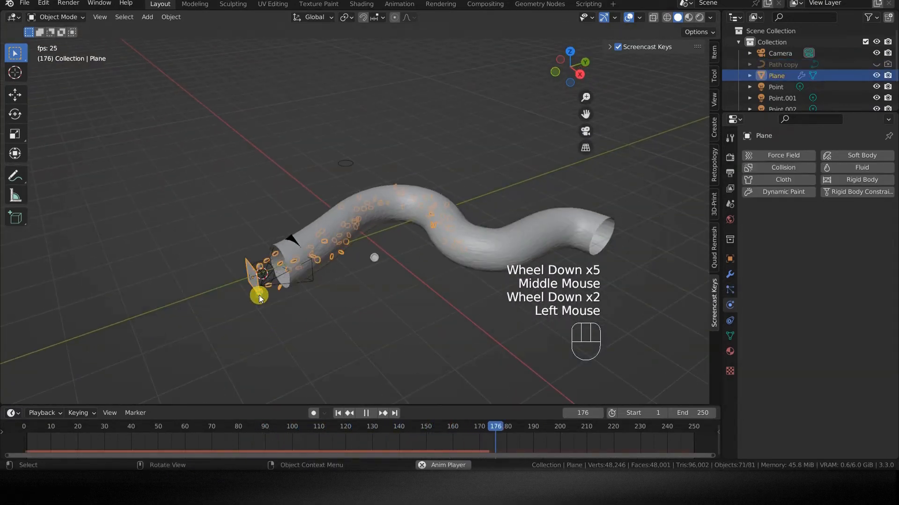
{"action": "key", "text": "s"}
{"action": "left_click", "coordinate": [327, 331]}
{"action": "left_click", "coordinate": [367, 414]}
{"action": "left_click", "coordinate": [338, 414]}
Scale the emitter plane down so it is well narrower than the vessel opening, and save the file.
{"action": "middle_click_drag", "start_coordinate": [338, 414], "coordinate": [357, 319]}
{"action": "scroll", "coordinate": [369, 313], "scroll_direction": "up", "scroll_amount": 1}
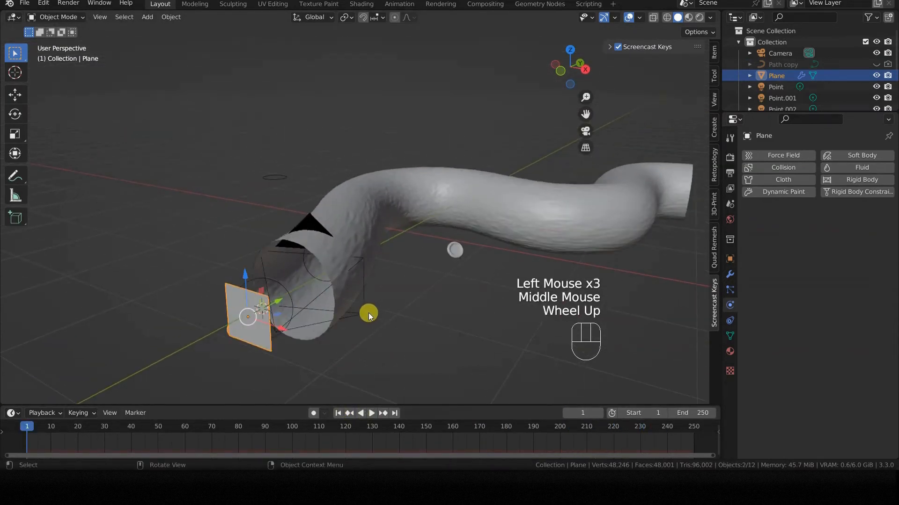
{"action": "key", "text": "s"}
{"action": "left_click", "coordinate": [399, 318]}
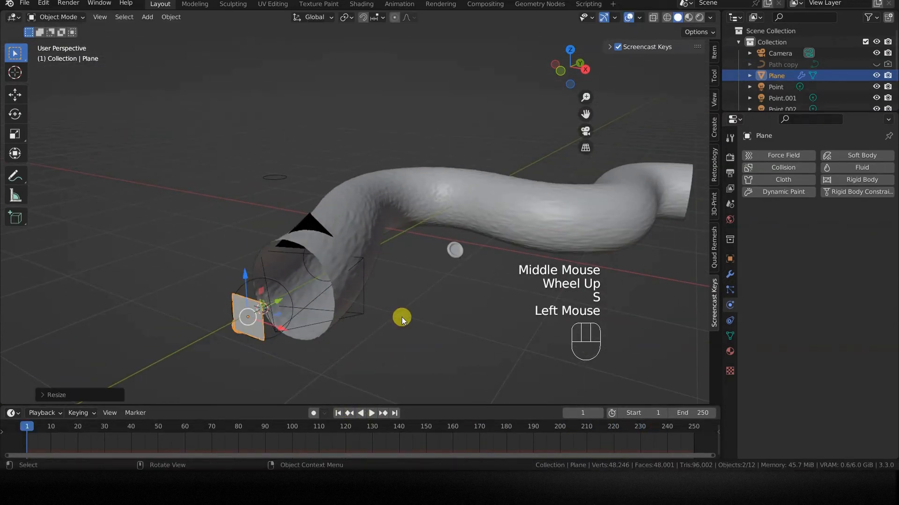
{"action": "key", "text": "ctrl+s"}
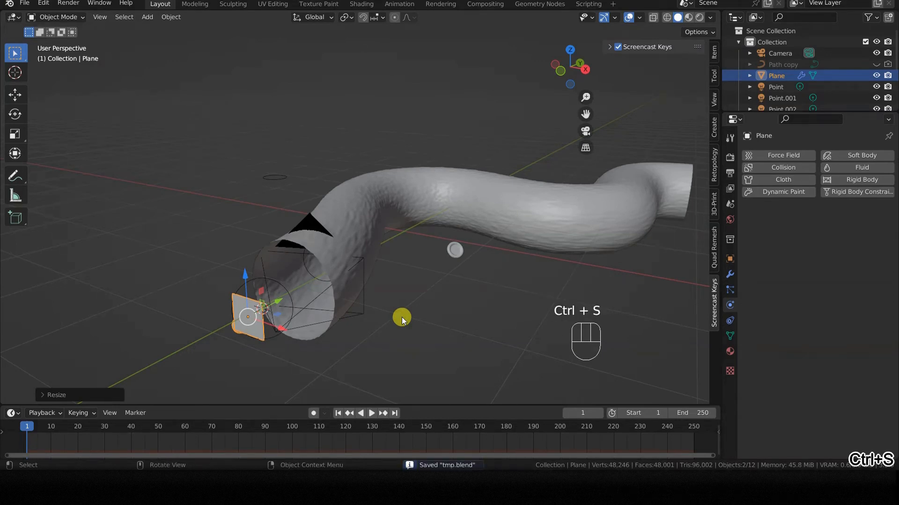
Select the camera in top view and insert a Location & Rotation keyframe for it at frame 1.
{"action": "key", "text": "KP_7"}
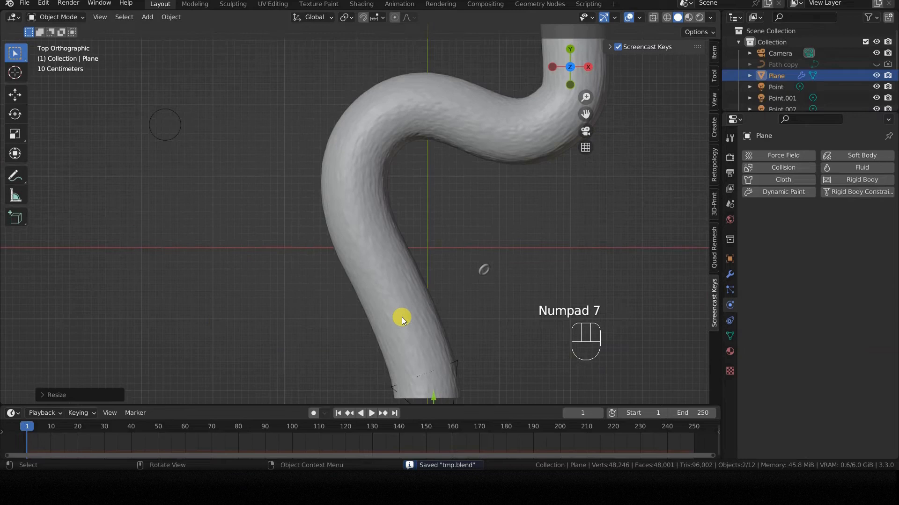
{"action": "scroll", "coordinate": [402, 317], "scroll_direction": "up", "scroll_amount": 1}
{"action": "scroll", "coordinate": [401, 317], "scroll_direction": "down", "scroll_amount": 1}
{"action": "middle_click_drag", "start_coordinate": [401, 317], "coordinate": [377, 291], "text": "shift"}
{"action": "left_click", "coordinate": [386, 342]}
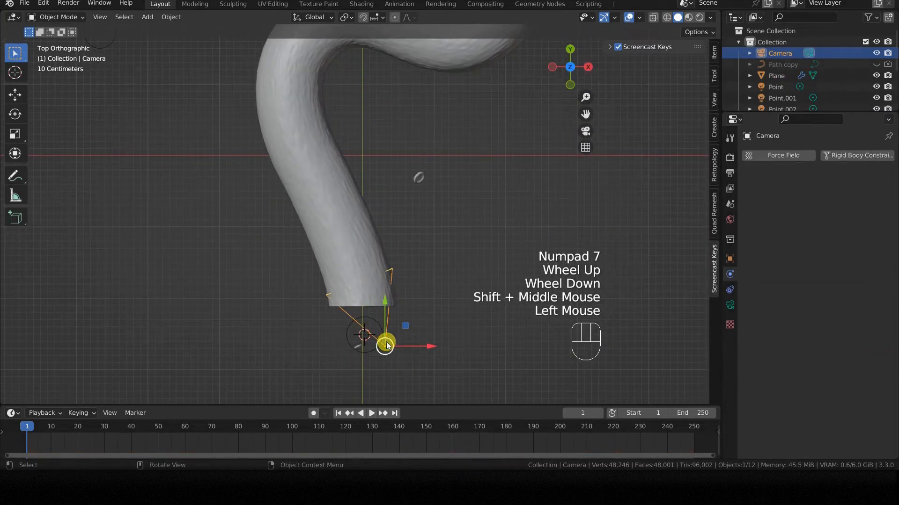
{"action": "key", "text": "i"}
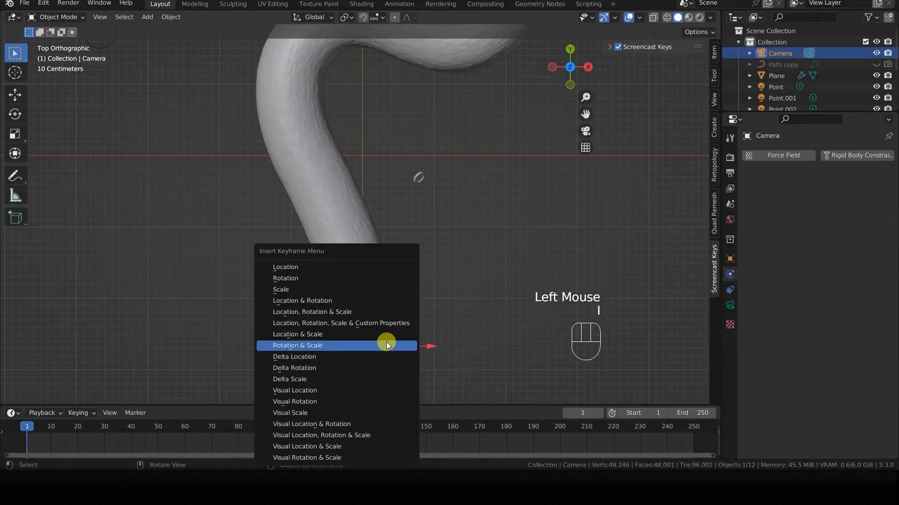
{"action": "left_click", "coordinate": [337, 301]}
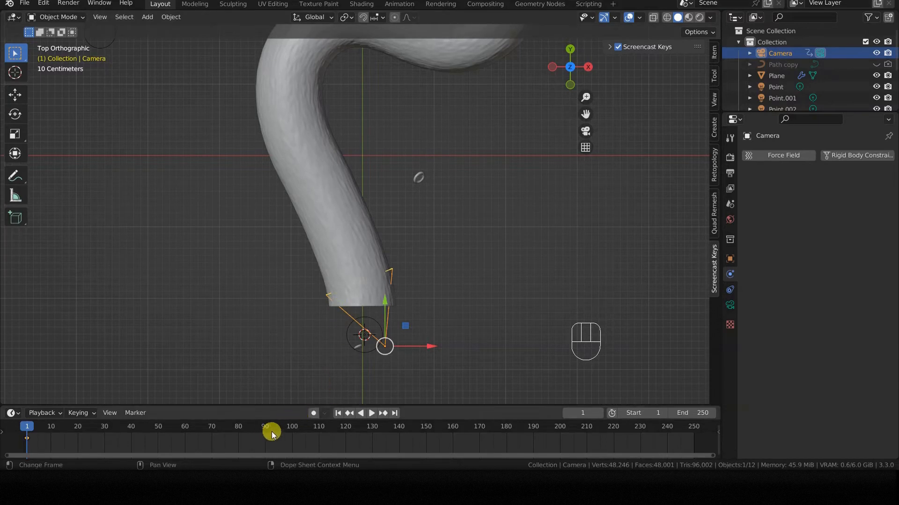
Go to frame 250, then move and rotate the camera into the vessel near its far end, facing the exit.
{"action": "left_click", "coordinate": [395, 413]}
{"action": "scroll", "coordinate": [395, 261], "scroll_direction": "down", "scroll_amount": 1}
{"action": "middle_click_drag", "start_coordinate": [396, 195], "coordinate": [361, 279], "text": "shift"}
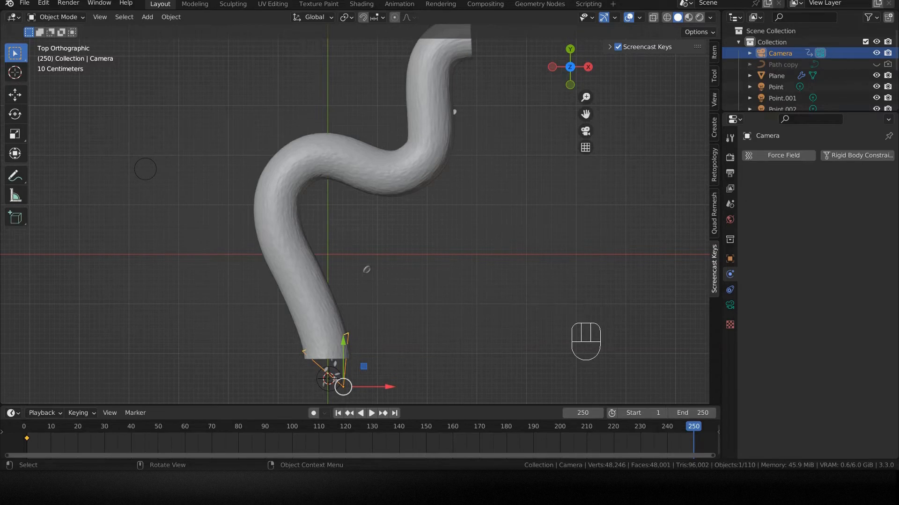
{"action": "left_click", "coordinate": [382, 336]}
{"action": "left_click", "coordinate": [342, 387]}
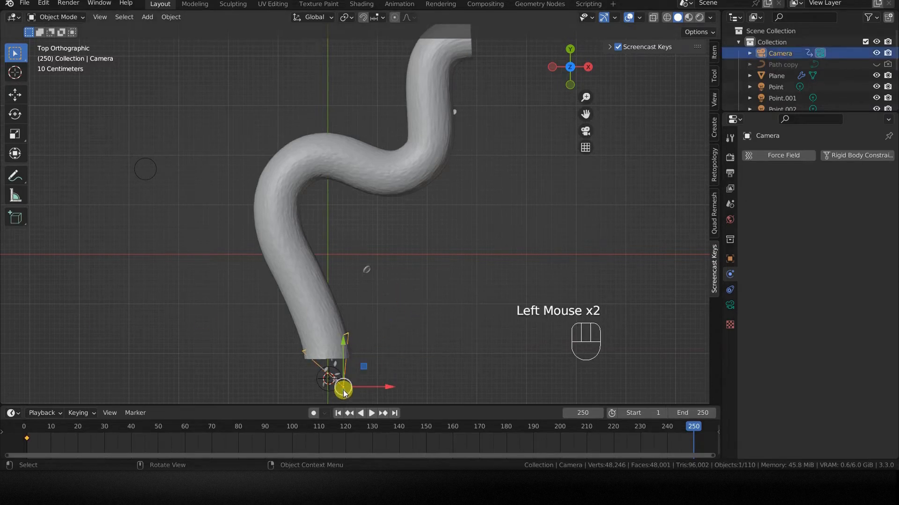
{"action": "key", "text": "g"}
{"action": "left_click", "coordinate": [432, 103]}
{"action": "key", "text": "r"}
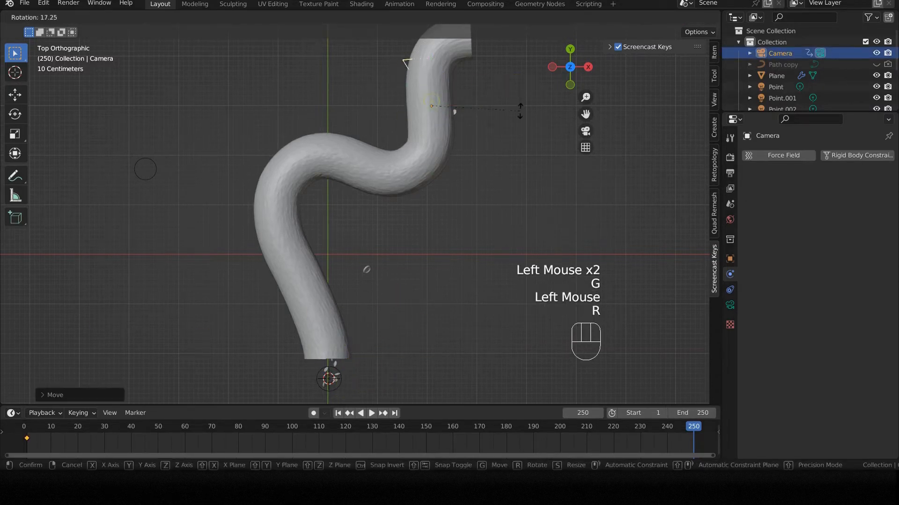
{"action": "left_click", "coordinate": [479, 155]}
{"action": "key", "text": "g"}
{"action": "left_click", "coordinate": [479, 133]}
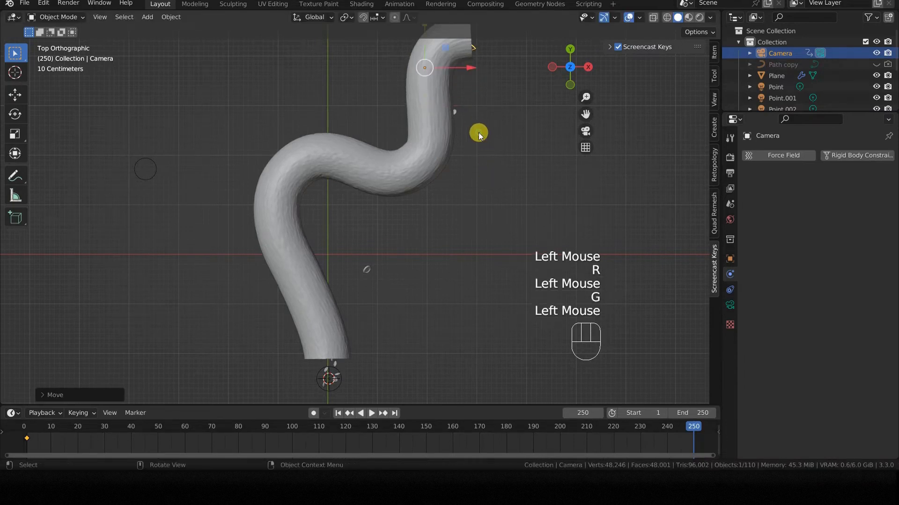
Switch to wireframe shading and insert a Location, Rotation & Scale keyframe for the camera at frame 250.
{"action": "key", "text": "z"}
{"action": "key", "text": "i"}
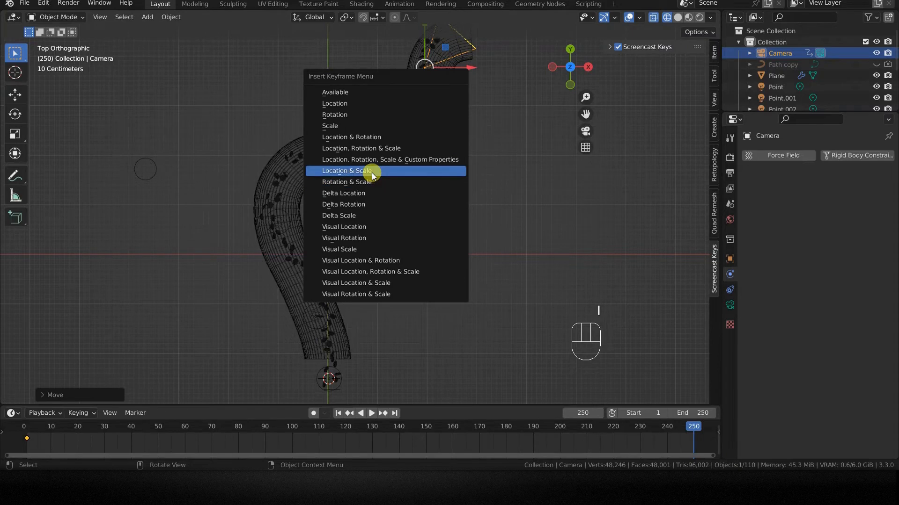
{"action": "left_click", "coordinate": [377, 149]}
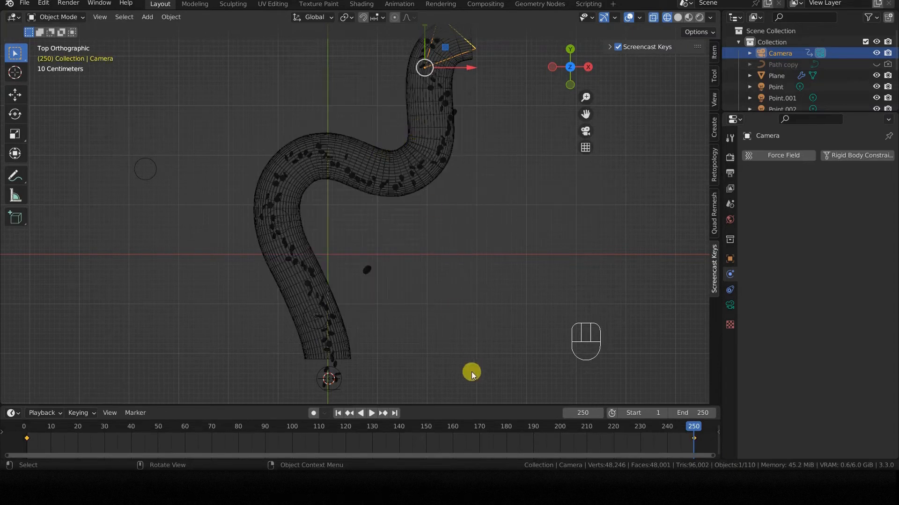
At frame 125, place and aim the camera along the vessel just past the first bend, and keyframe its location, rotation and scale.
{"action": "left_click_drag", "start_coordinate": [378, 427], "coordinate": [358, 426]}
{"action": "key", "text": "g"}
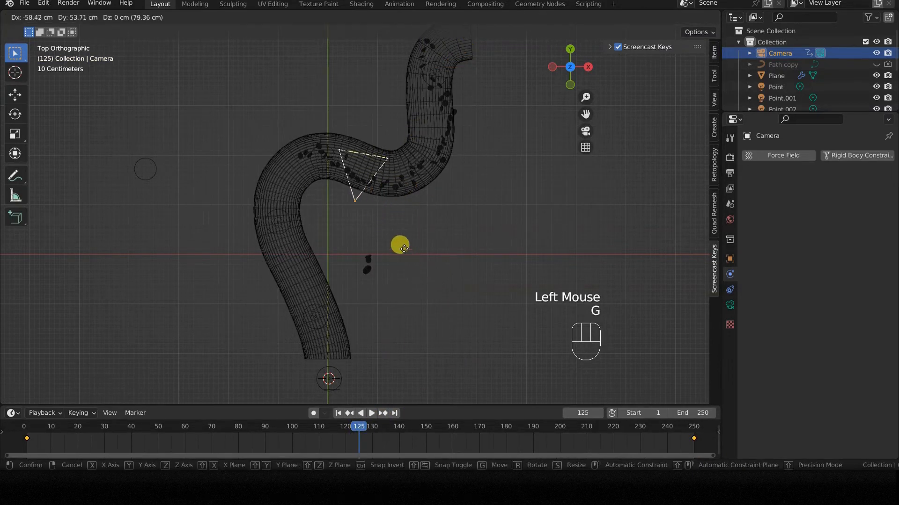
{"action": "left_click", "coordinate": [381, 220]}
{"action": "key", "text": "r"}
{"action": "left_click", "coordinate": [305, 278]}
{"action": "key", "text": "g"}
{"action": "left_click", "coordinate": [312, 276]}
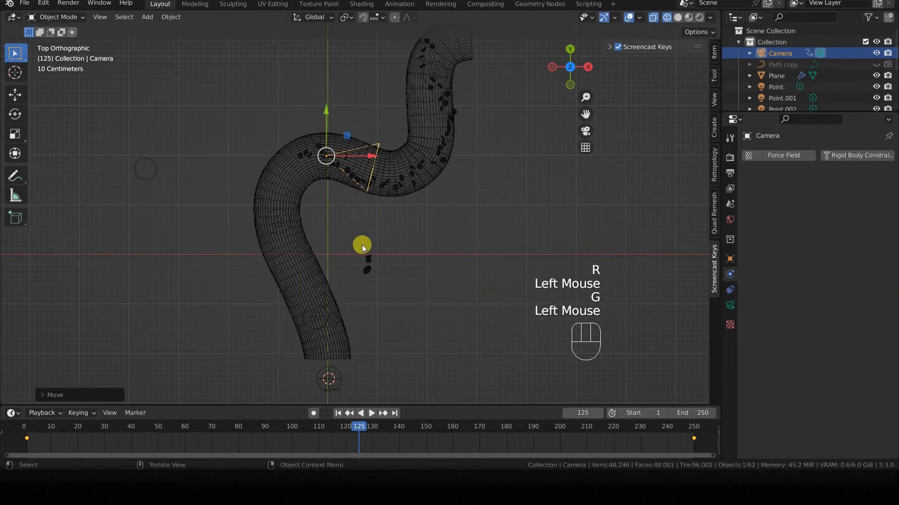
{"action": "key", "text": "i"}
{"action": "left_click", "coordinate": [361, 244]}
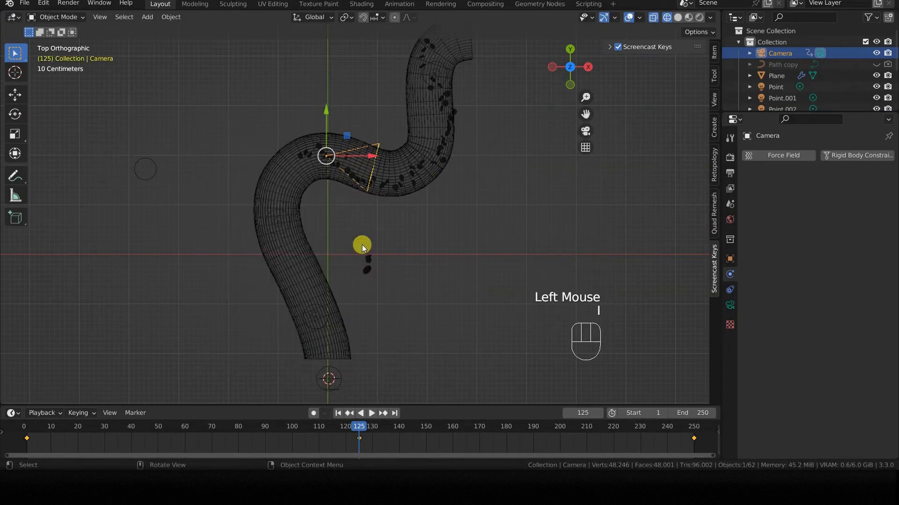
At frame 61, position and turn the camera inside the vessel before the first bend and insert a Location, Rotation & Scale keyframe.
{"action": "left_click", "coordinate": [188, 428]}
{"action": "key", "text": "g"}
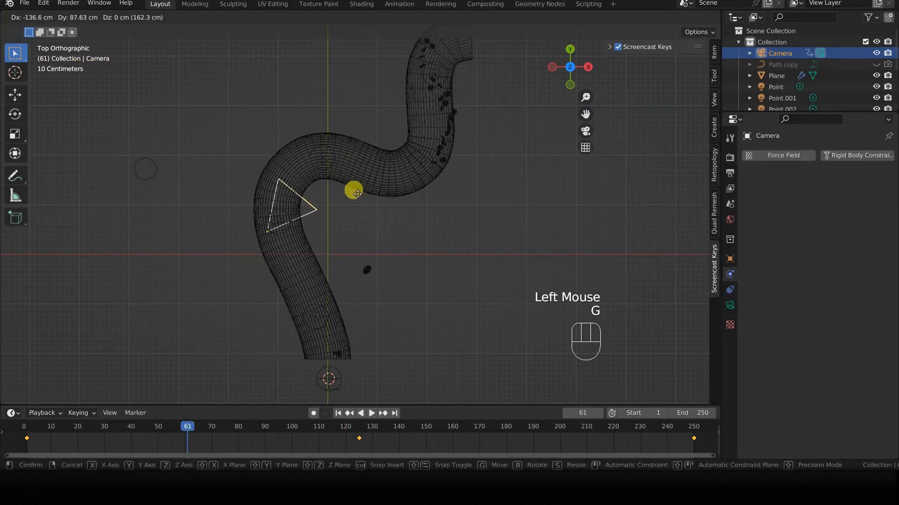
{"action": "left_click", "coordinate": [369, 194]}
{"action": "key", "text": "r"}
{"action": "left_click", "coordinate": [352, 147]}
{"action": "key", "text": "i"}
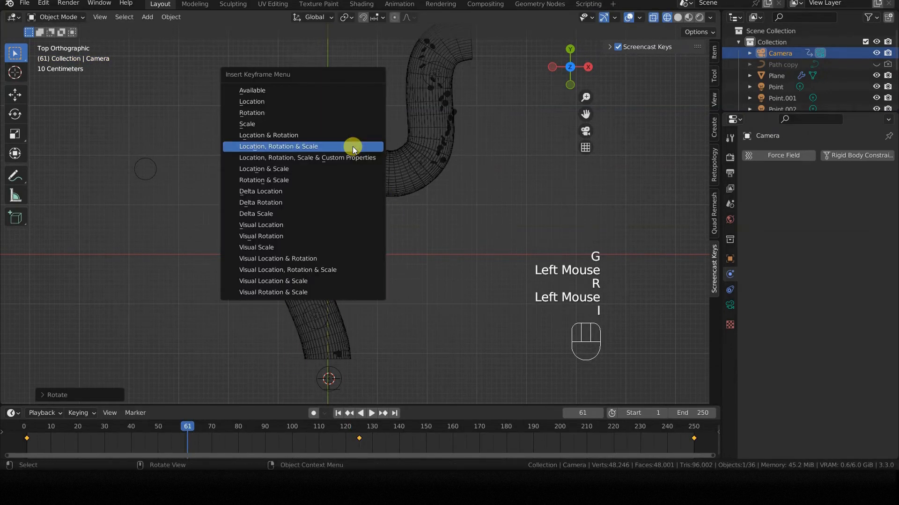
{"action": "left_click", "coordinate": [352, 147]}
At about frame 87, move and rotate the camera to follow the first bend and keyframe its location, rotation and scale.
{"action": "left_click", "coordinate": [259, 429]}
{"action": "key", "text": "g"}
{"action": "left_click", "coordinate": [324, 280]}
{"action": "key", "text": "r"}
{"action": "left_click", "coordinate": [383, 241]}
{"action": "key", "text": "i"}
{"action": "left_click", "coordinate": [383, 241]}
Play from the start, stop at frame 162, recenter and aim the camera inside the second bend, and keyframe its location, rotation and scale.
{"action": "left_click", "coordinate": [341, 412]}
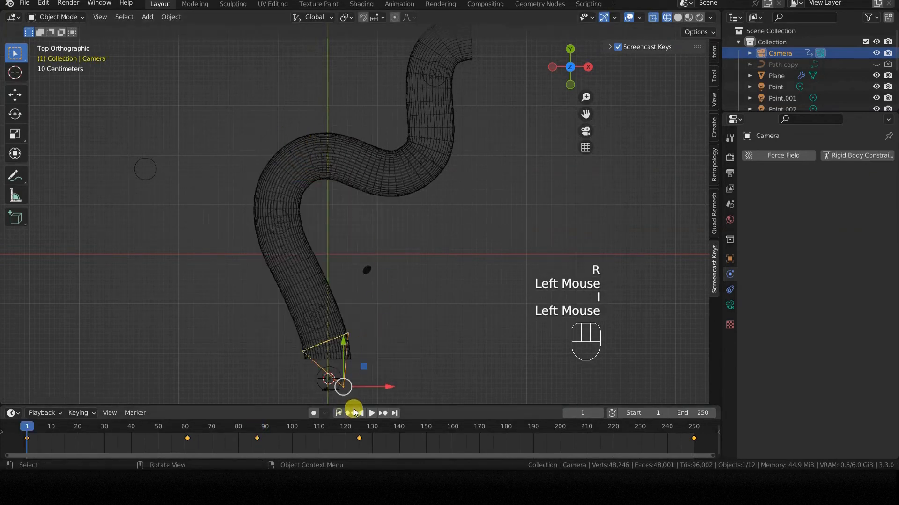
{"action": "left_click", "coordinate": [372, 414]}
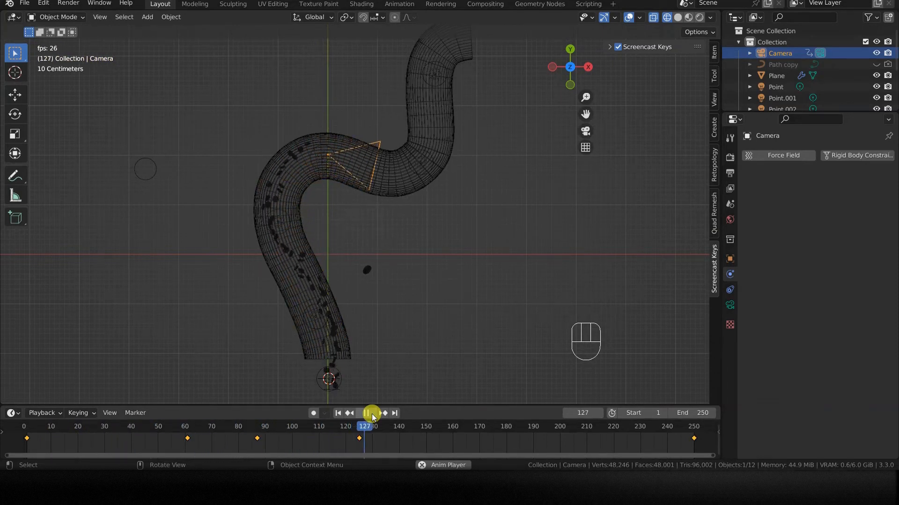
{"action": "left_click", "coordinate": [372, 413]}
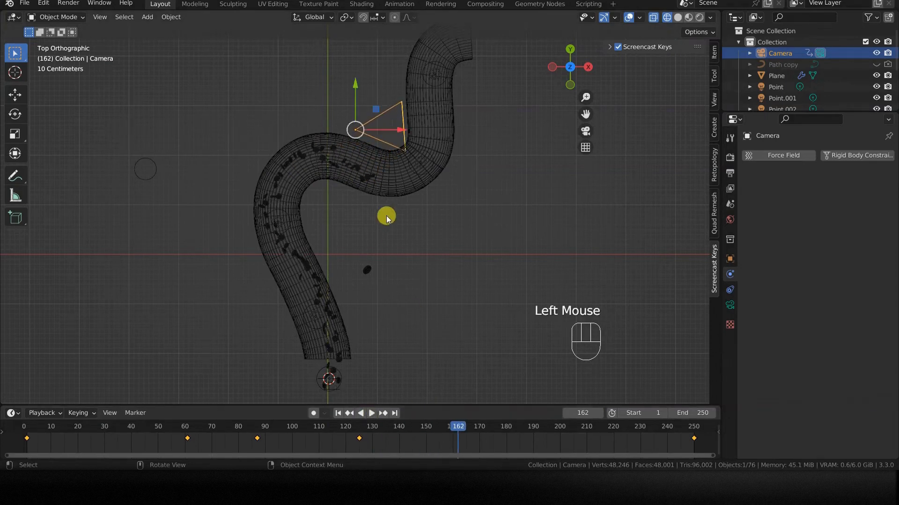
{"action": "key", "text": "g"}
{"action": "left_click", "coordinate": [425, 196]}
{"action": "key", "text": "r"}
{"action": "left_click", "coordinate": [466, 180]}
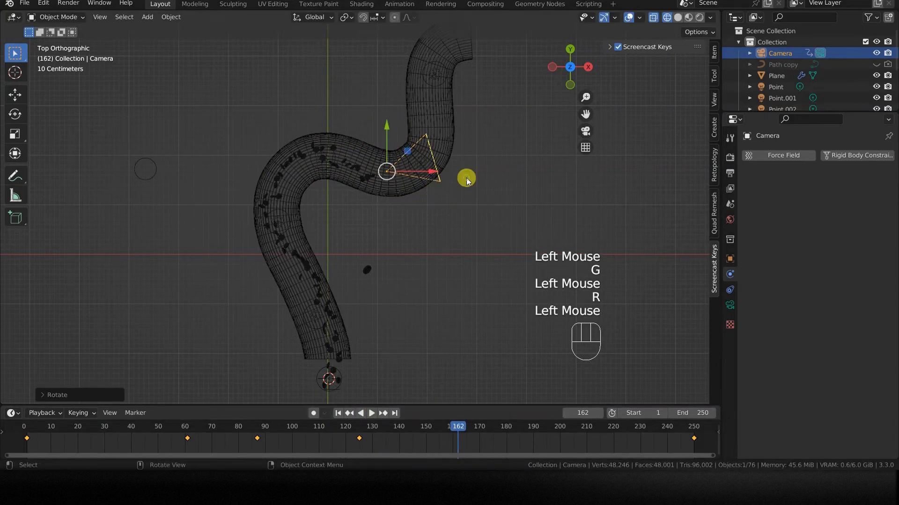
{"action": "key", "text": "i"}
{"action": "left_click", "coordinate": [467, 178]}
At frame 189, rotate and move the camera into the section after the second bend and keyframe its location, rotation and scale.
{"action": "left_click_drag", "start_coordinate": [464, 414], "coordinate": [529, 411]}
{"action": "key", "text": "r"}
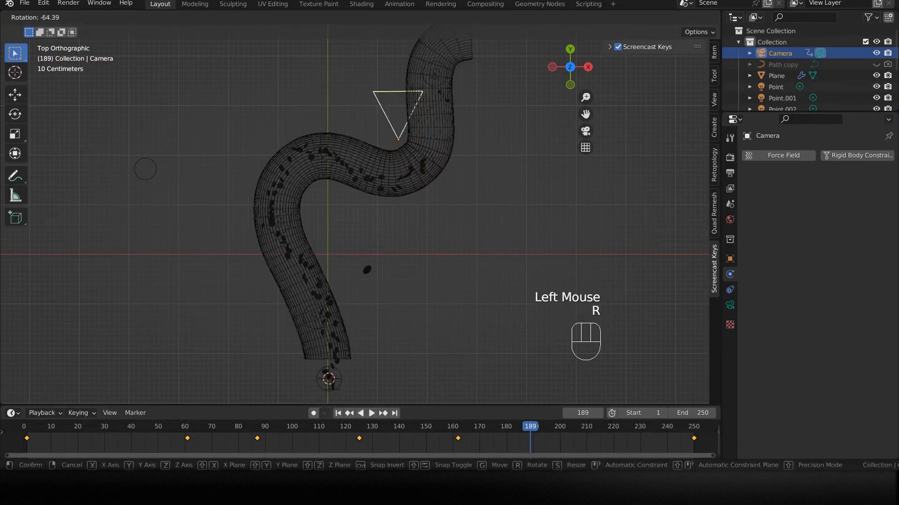
{"action": "left_click", "coordinate": [451, 91]}
{"action": "key", "text": "g"}
{"action": "left_click", "coordinate": [481, 142]}
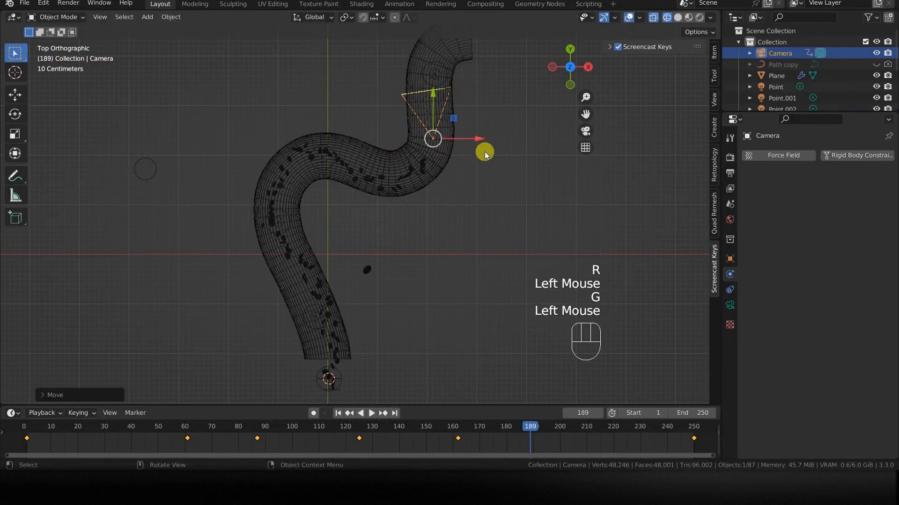
{"action": "key", "text": "i"}
{"action": "left_click", "coordinate": [484, 152]}
Scrub towards the last frame and replay the animation from the start to check the camera's path in top view.
{"action": "middle_click_drag", "start_coordinate": [456, 174], "coordinate": [421, 203], "text": "shift"}
{"action": "left_click_drag", "start_coordinate": [535, 431], "coordinate": [674, 405]}
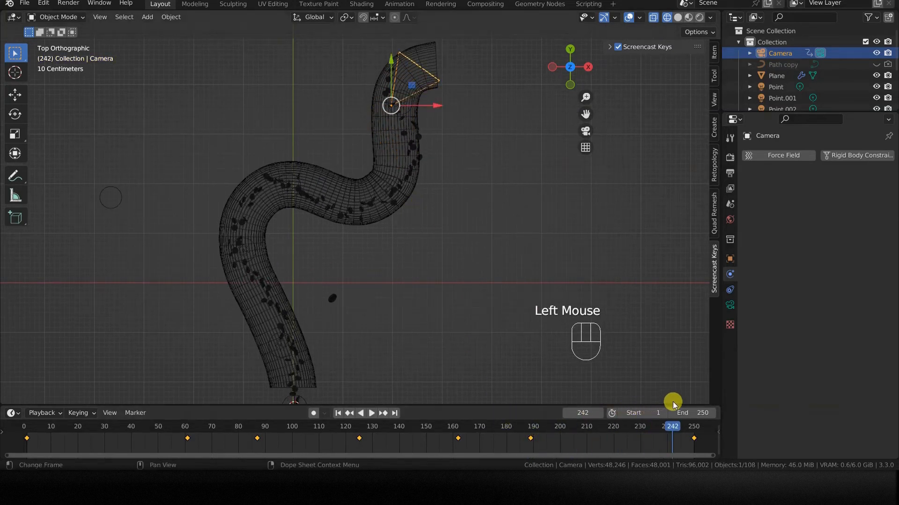
{"action": "left_click", "coordinate": [337, 414]}
{"action": "left_click", "coordinate": [374, 413]}
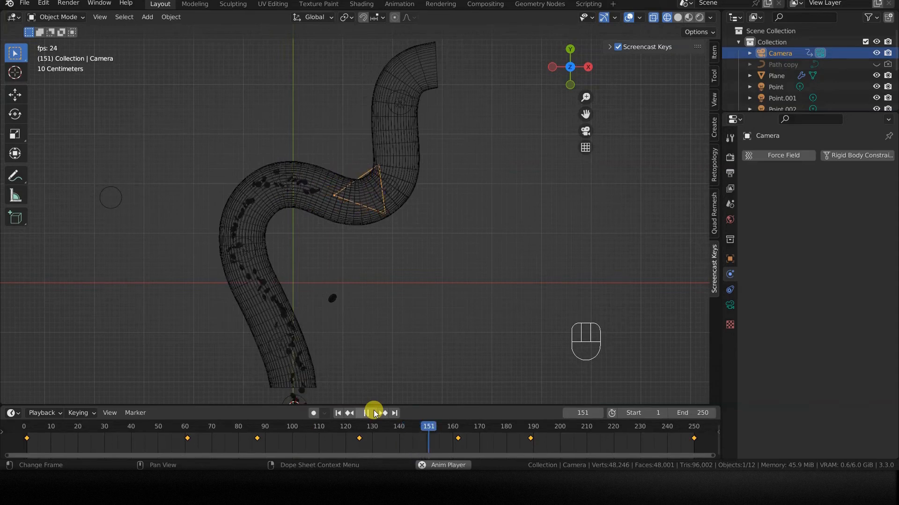
{"action": "left_click", "coordinate": [369, 414]}
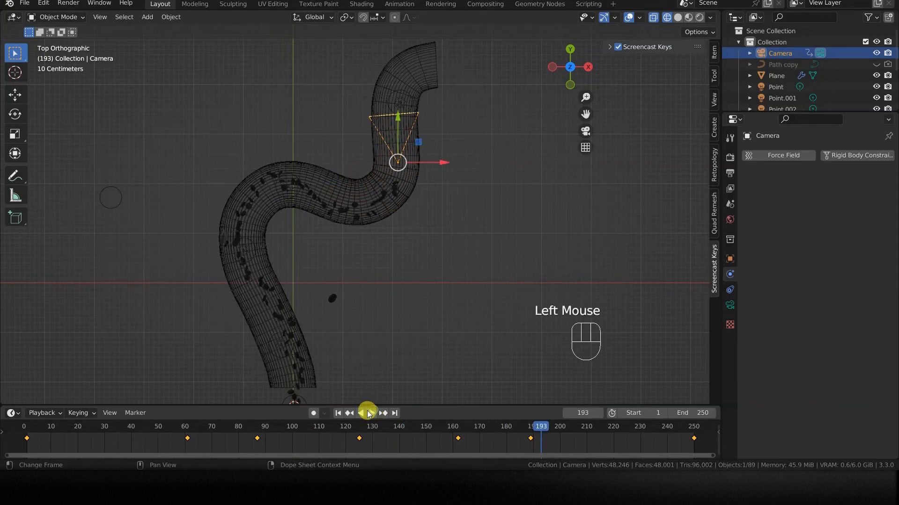
Preview the camera's flight through the vessel from the camera view in solid shading, and return to the first frame.
{"action": "left_click", "coordinate": [338, 414]}
{"action": "key", "text": "KP_0"}
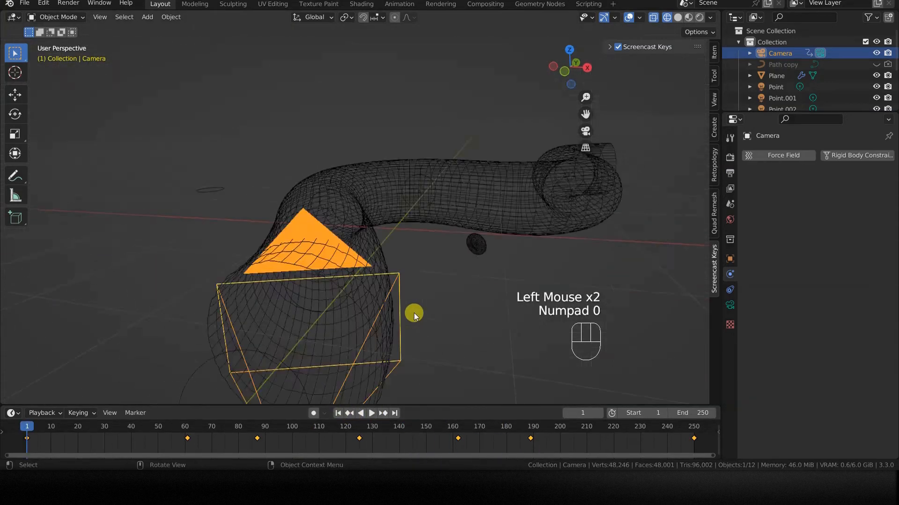
{"action": "scroll", "coordinate": [413, 313], "scroll_direction": "up", "scroll_amount": 4}
{"action": "key", "text": "z"}
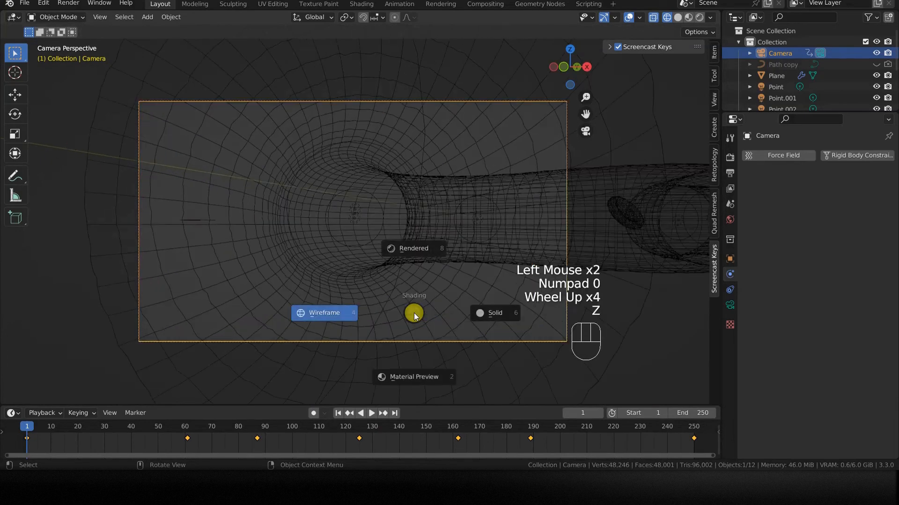
{"action": "left_click", "coordinate": [486, 313]}
{"action": "key", "text": "F3"}
{"action": "key", "text": "space"}
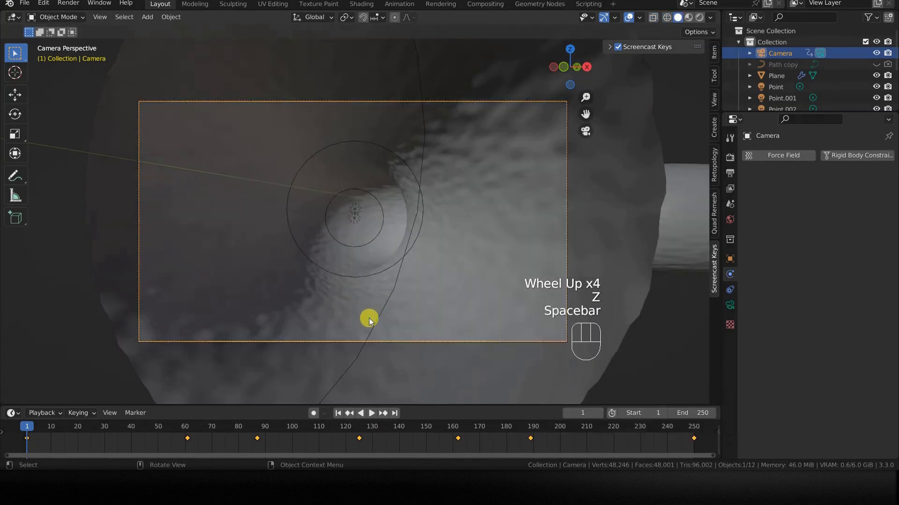
{"action": "left_click", "coordinate": [370, 413]}
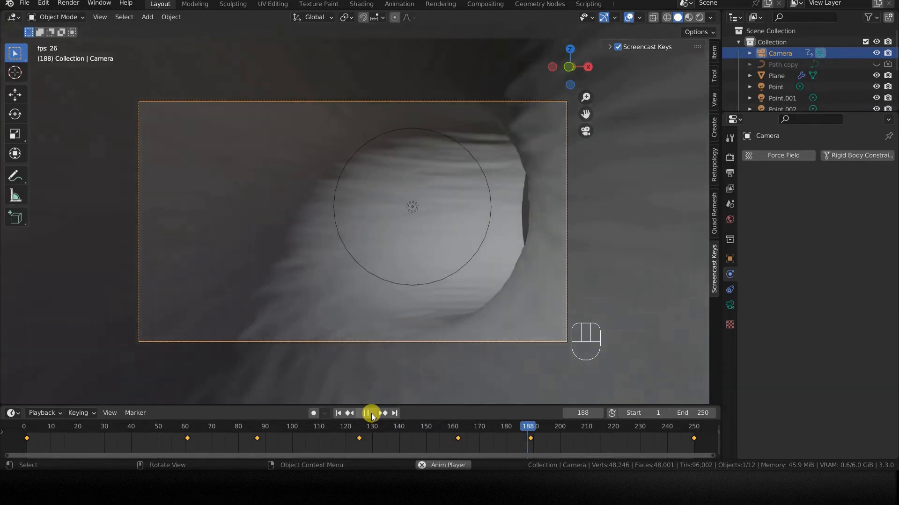
{"action": "left_click", "coordinate": [369, 414]}
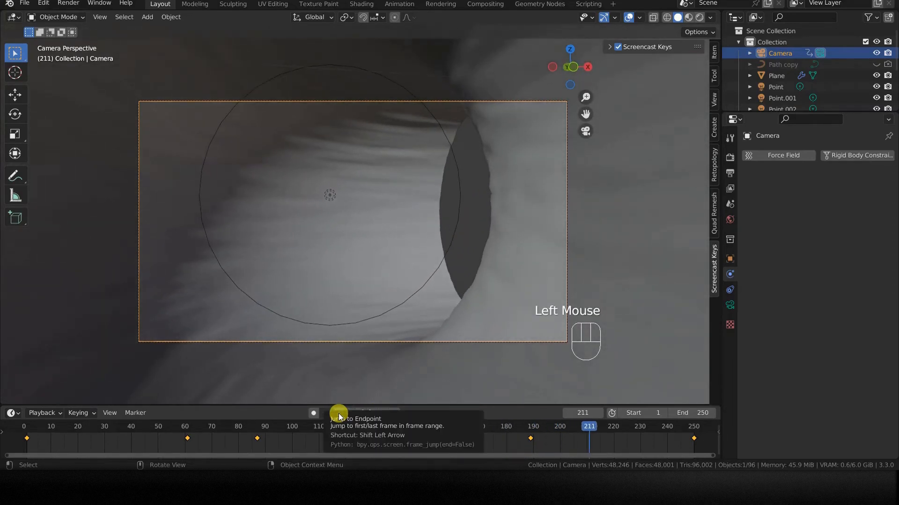
{"action": "left_click", "coordinate": [338, 414]}
Leave the camera view, select the emitter plane, and play the animation to watch the cells from outside the vessel.
{"action": "scroll", "coordinate": [425, 275], "scroll_direction": "down", "scroll_amount": 2}
{"action": "middle_click_drag", "start_coordinate": [425, 275], "coordinate": [381, 314]}
{"action": "scroll", "coordinate": [388, 311], "scroll_direction": "down", "scroll_amount": 2}
{"action": "scroll", "coordinate": [387, 309], "scroll_direction": "down", "scroll_amount": 2}
{"action": "scroll", "coordinate": [437, 329], "scroll_direction": "up", "scroll_amount": 1}
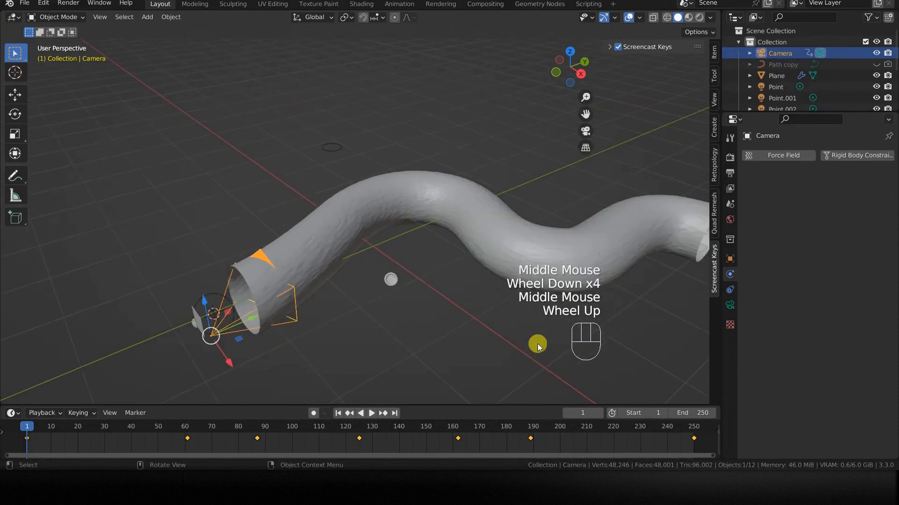
{"action": "left_click", "coordinate": [203, 326]}
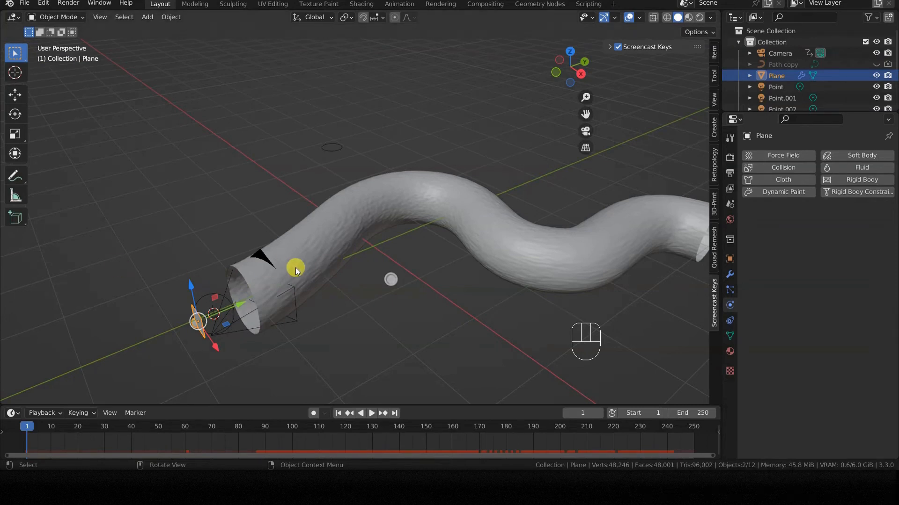
{"action": "middle_click_drag", "start_coordinate": [350, 276], "coordinate": [354, 224]}
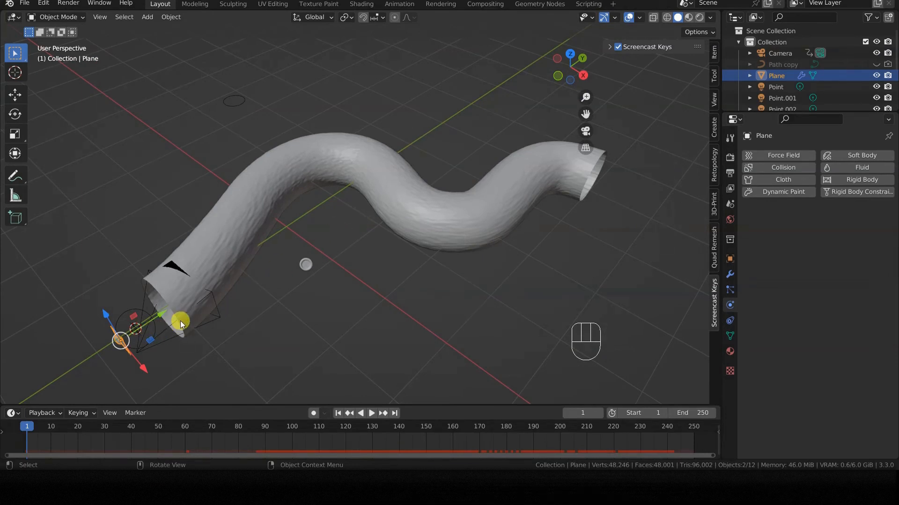
{"action": "middle_click_drag", "start_coordinate": [179, 319], "coordinate": [198, 306]}
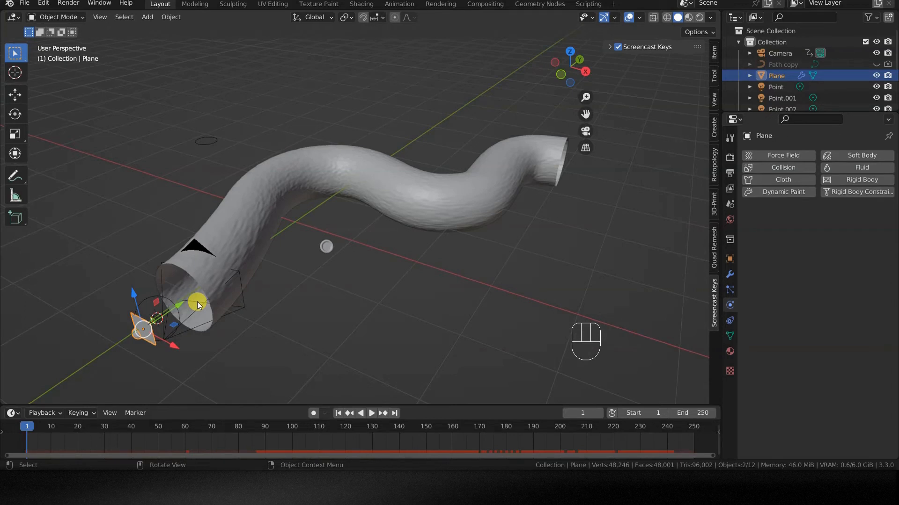
{"action": "scroll", "coordinate": [280, 335], "scroll_direction": "up", "scroll_amount": 1}
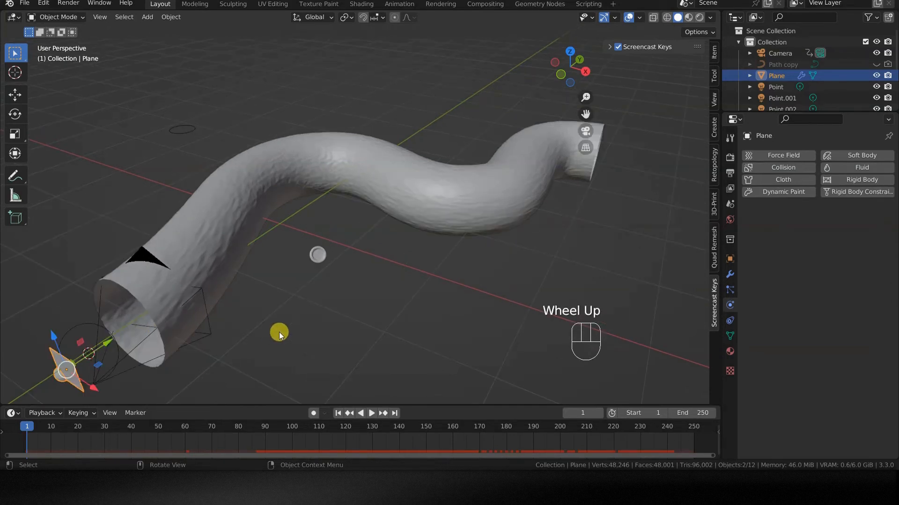
{"action": "left_click", "coordinate": [371, 413]}
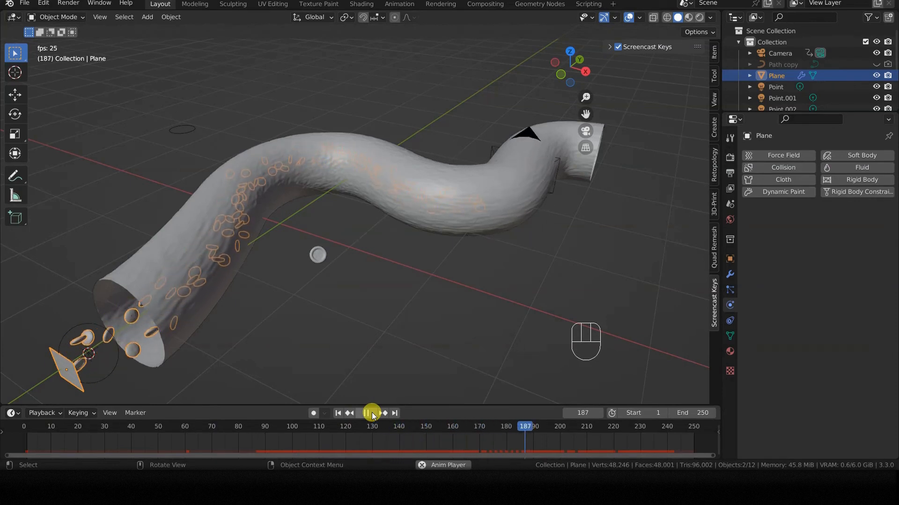
Stop playback, select the hidden path copy and set its curve guide's minimum distance to 150.
{"action": "left_click", "coordinate": [370, 414]}
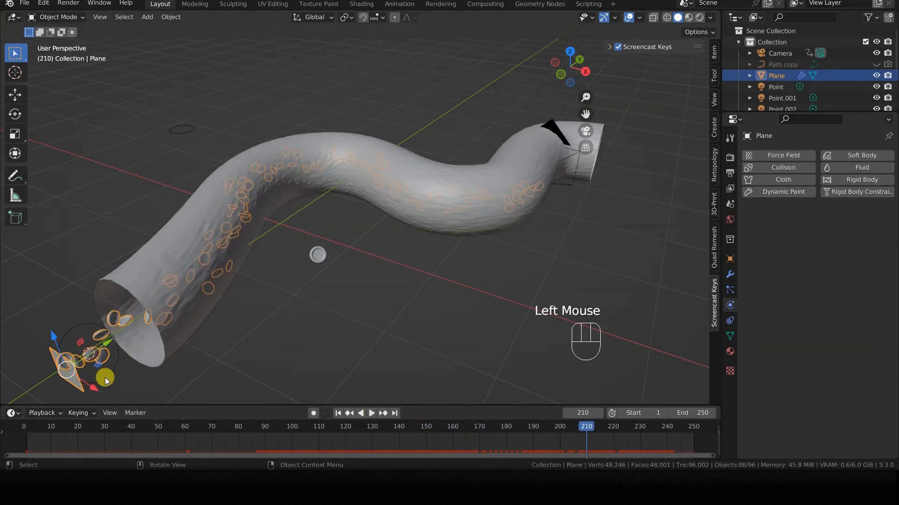
{"action": "left_click", "coordinate": [105, 377]}
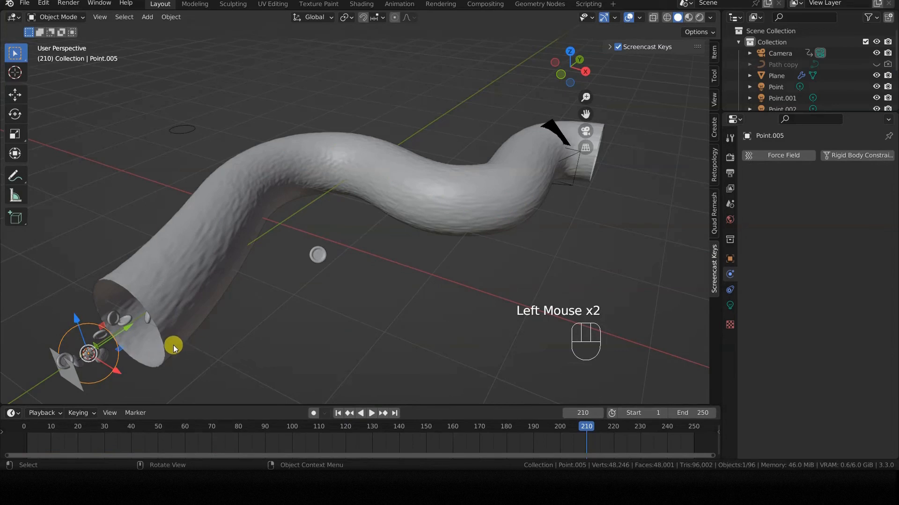
{"action": "left_click", "coordinate": [795, 62]}
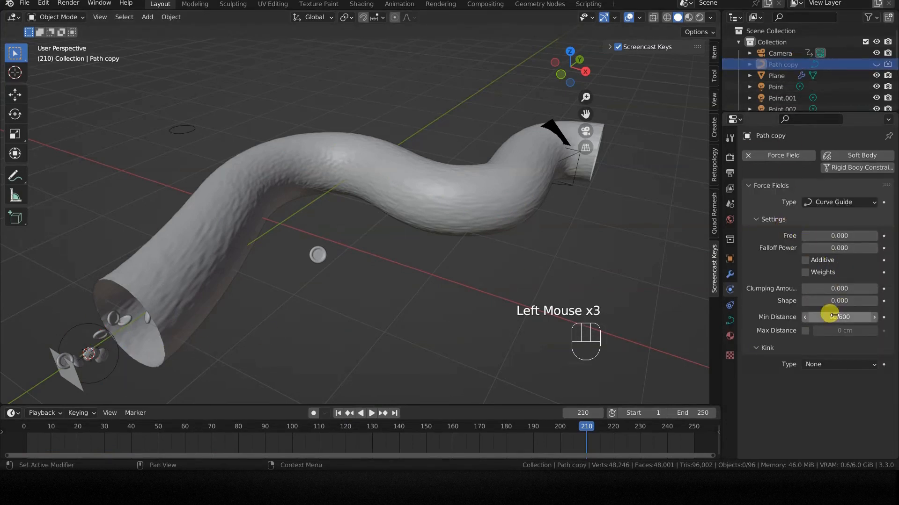
{"action": "left_click_drag", "start_coordinate": [829, 317], "coordinate": [834, 318]}
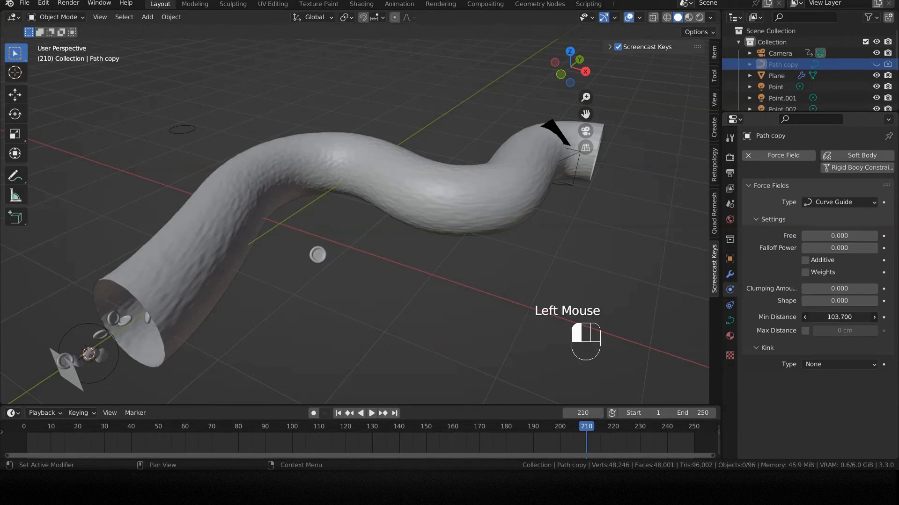
{"action": "left_click", "coordinate": [837, 313]}
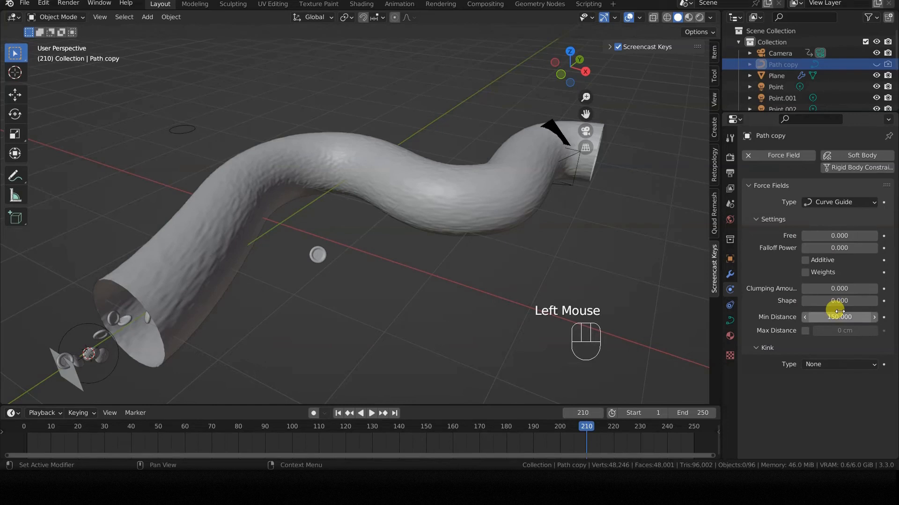
Select the emitter plane and set its particle emission to start at frame -100 with a lifetime of 350.
{"action": "left_click", "coordinate": [70, 384]}
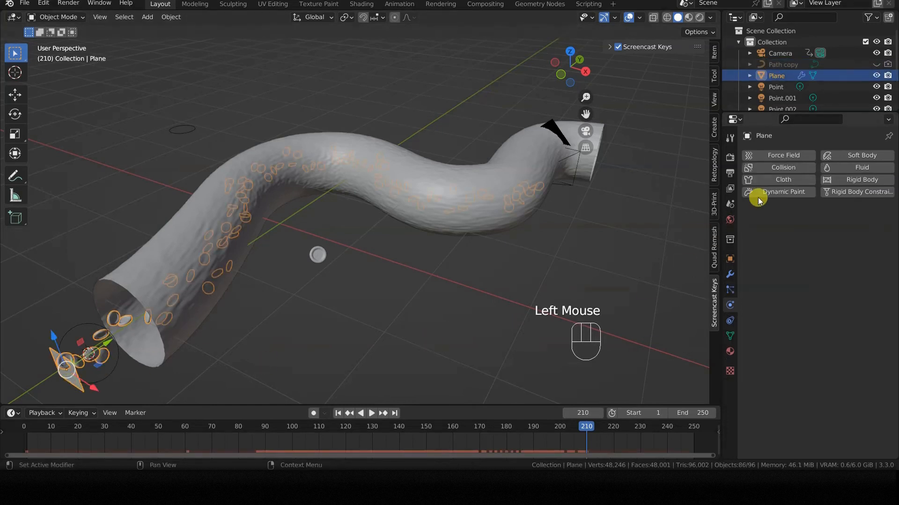
{"action": "left_click", "coordinate": [730, 290]}
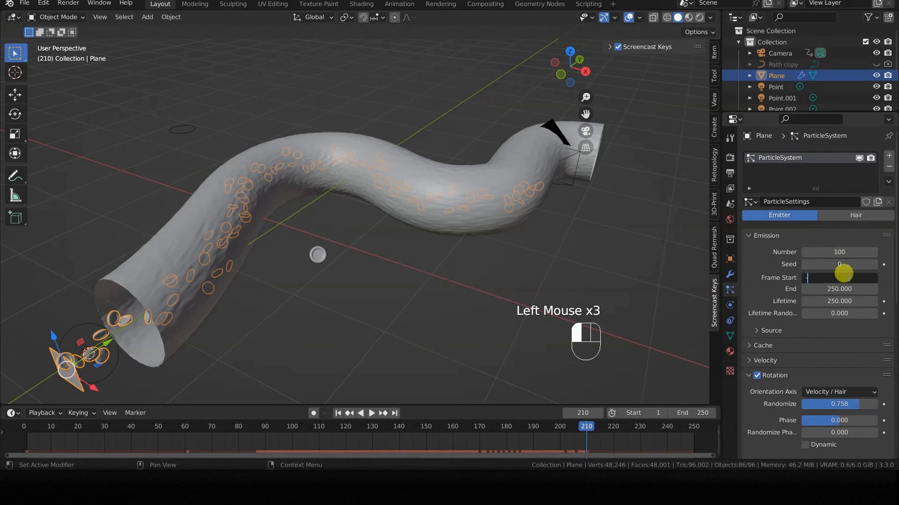
{"action": "type", "text": "00"}
{"action": "key", "text": "Return"}
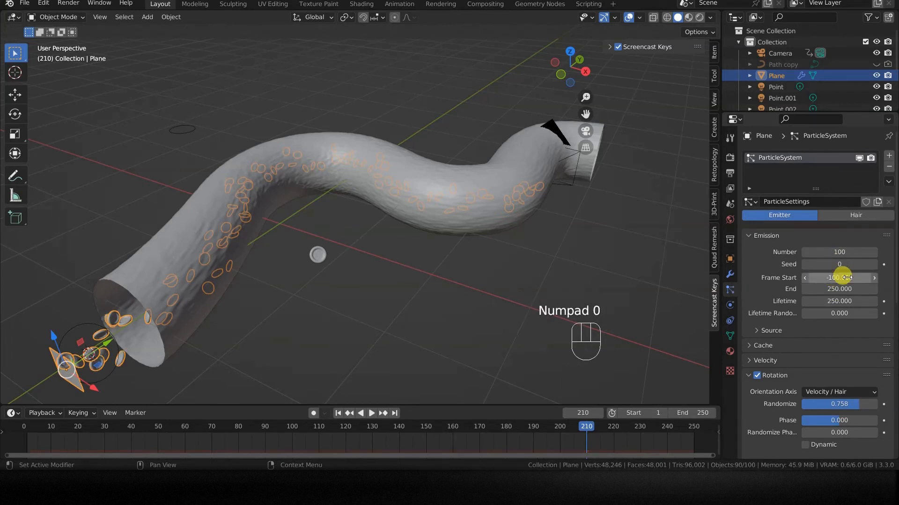
{"action": "left_click", "coordinate": [828, 300]}
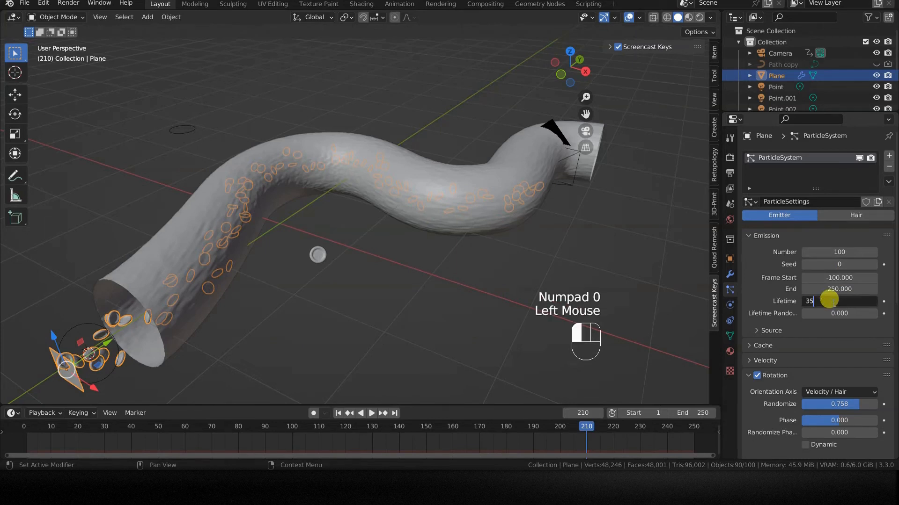
Play the animation from the first frame to check the cell flow from outside the vessel, and return to the start.
{"action": "left_click", "coordinate": [339, 414]}
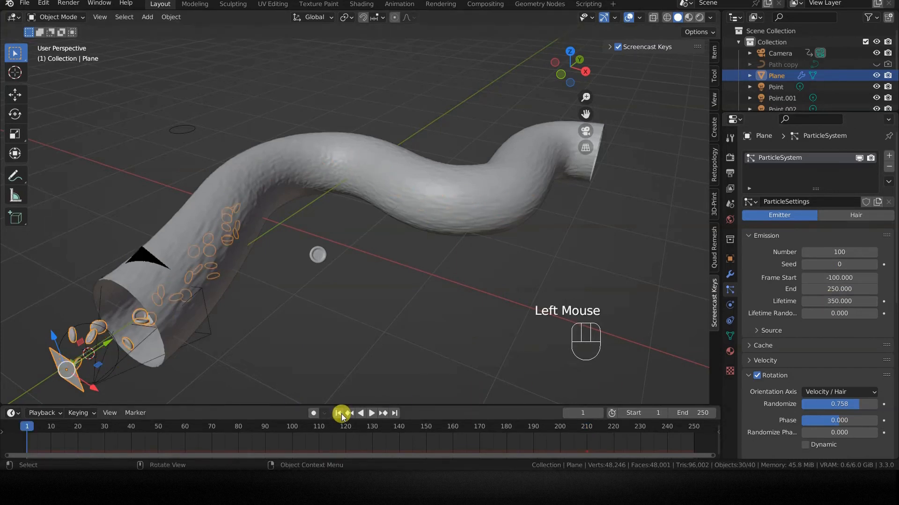
{"action": "left_click", "coordinate": [372, 413]}
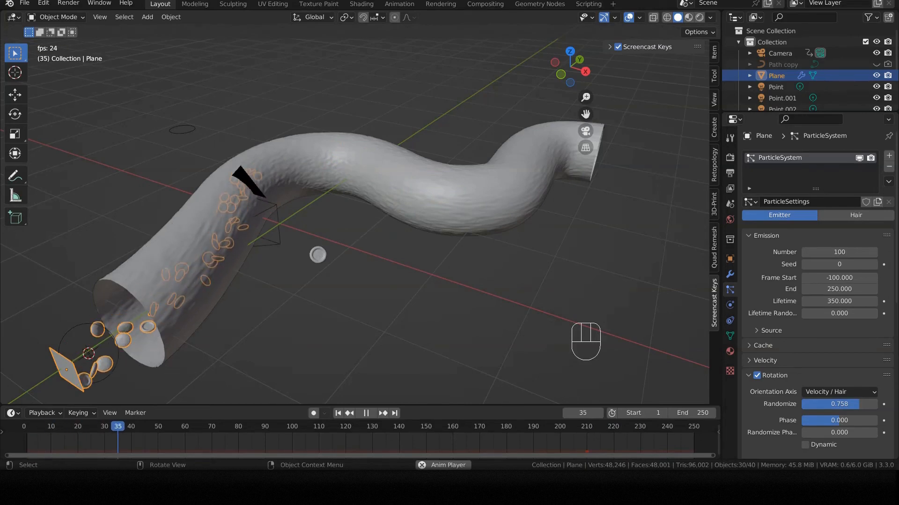
{"action": "left_click", "coordinate": [347, 411]}
{"action": "left_click", "coordinate": [347, 411]}
Look through the camera, play the flight through the vessel to check the cell density, and return to the first frame.
{"action": "key", "text": "KP_0"}
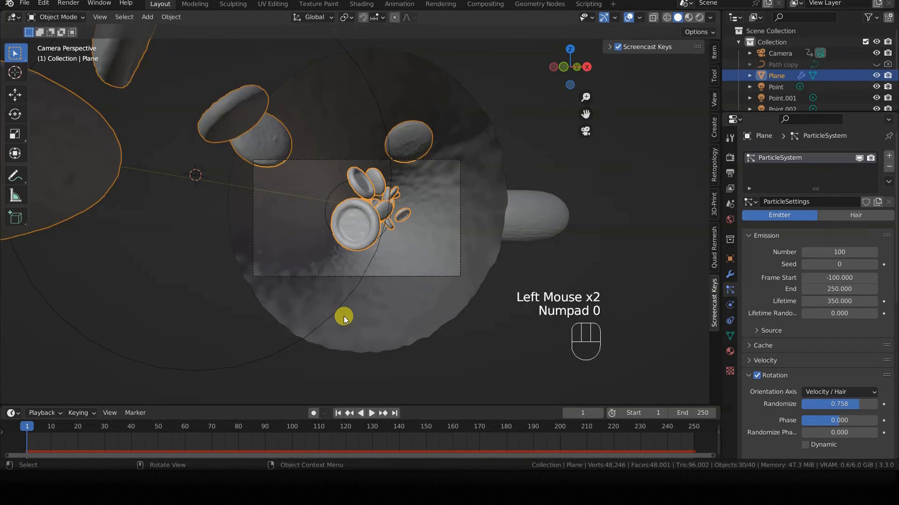
{"action": "scroll", "coordinate": [343, 318], "scroll_direction": "up", "scroll_amount": 3}
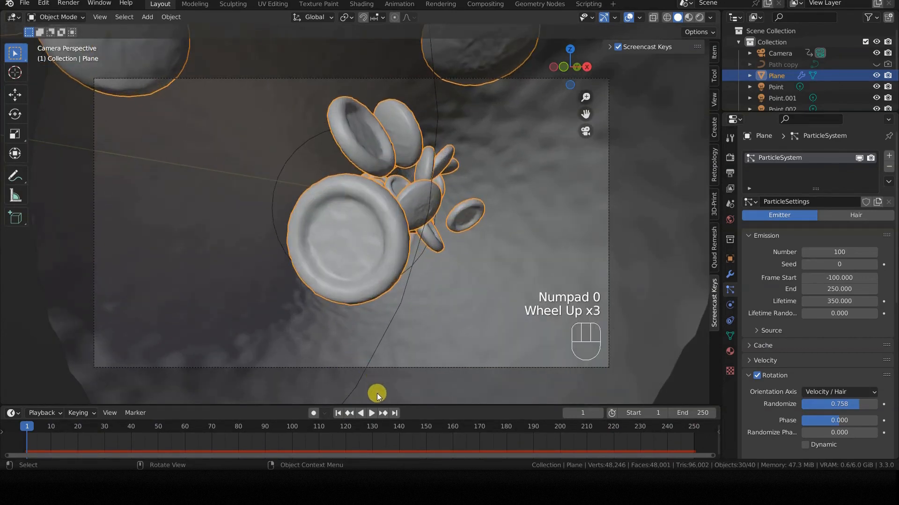
{"action": "left_click", "coordinate": [371, 413]}
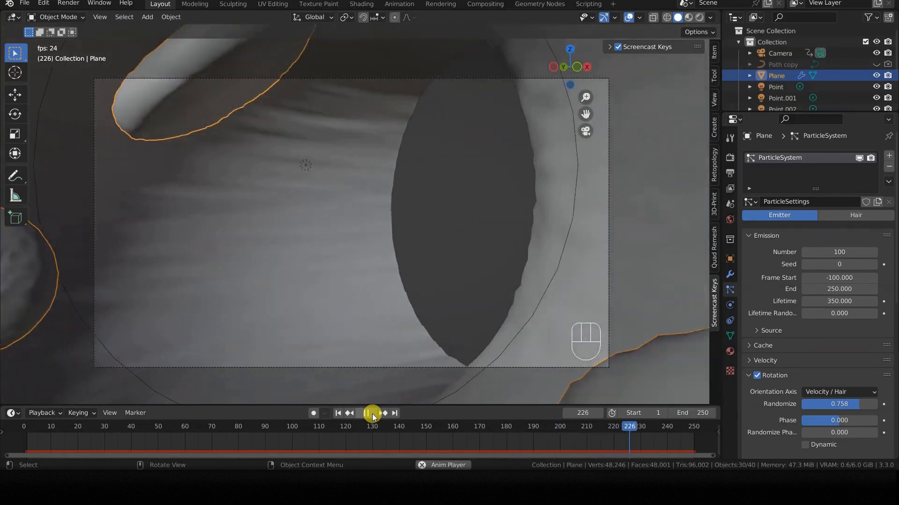
{"action": "left_click", "coordinate": [372, 413]}
{"action": "left_click", "coordinate": [340, 414]}
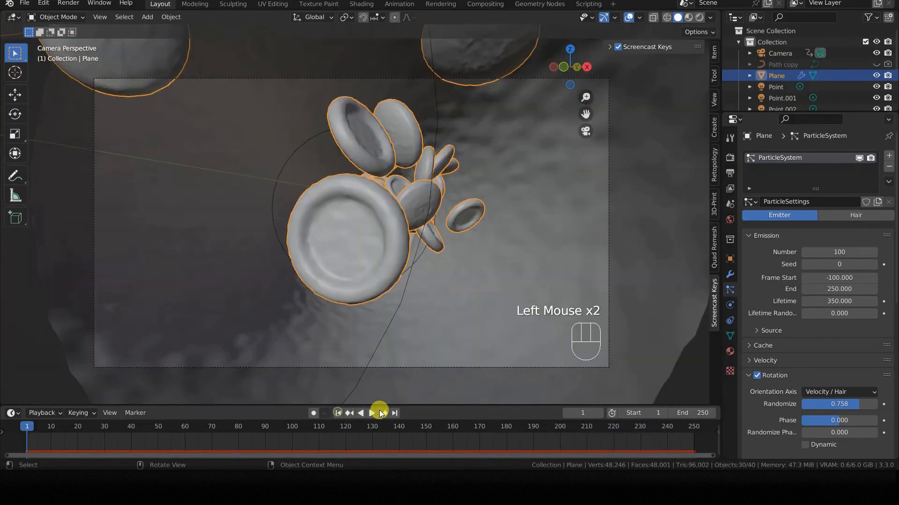
Set the particle emission's start frame to -250 and the particle lifetime to 500.
{"action": "left_click", "coordinate": [820, 276]}
{"action": "type", "text": "-250"}
{"action": "key", "text": "Return"}
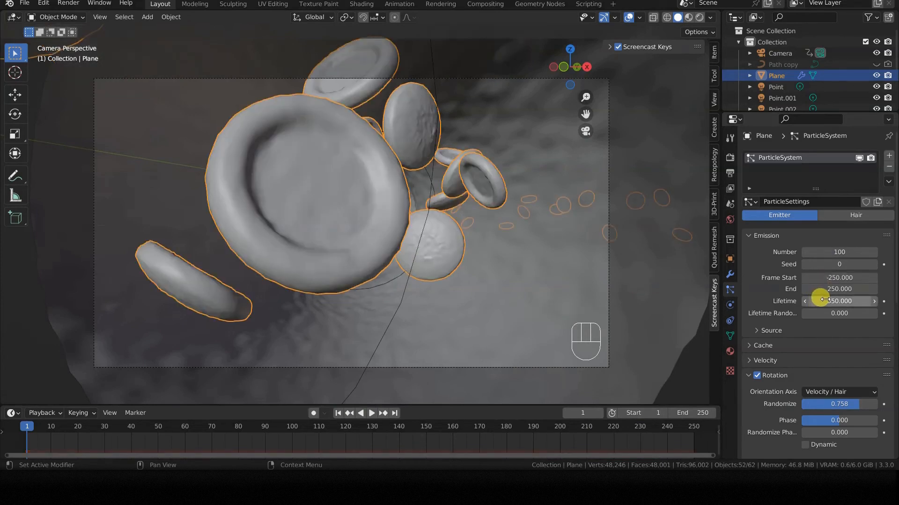
{"action": "left_click", "coordinate": [821, 296]}
{"action": "type", "text": "500"}
{"action": "key", "text": "Return"}
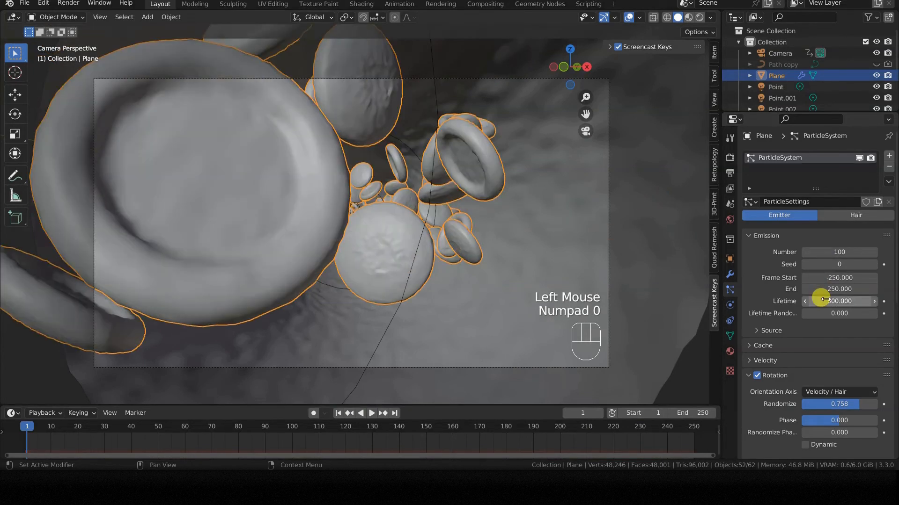
Replay the camera flight with the longer-lived particles and return to the first frame.
{"action": "left_click", "coordinate": [337, 414]}
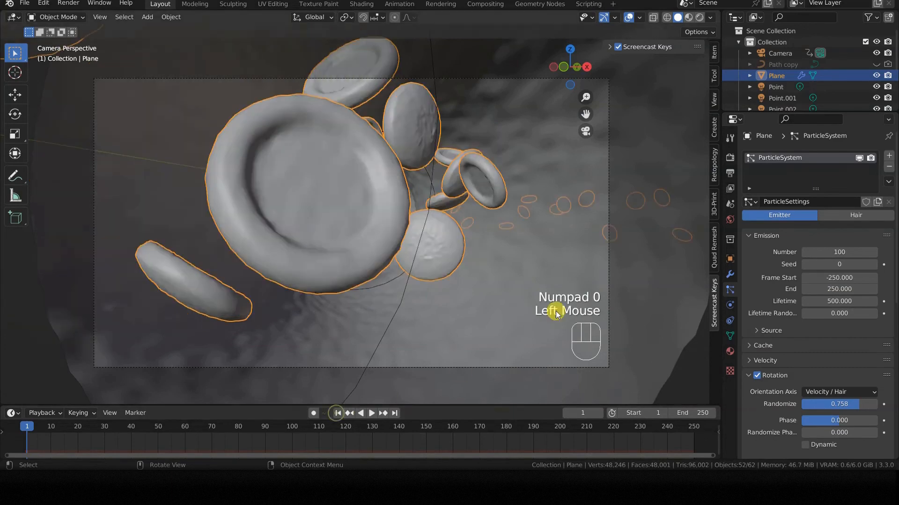
{"action": "left_click", "coordinate": [372, 413]}
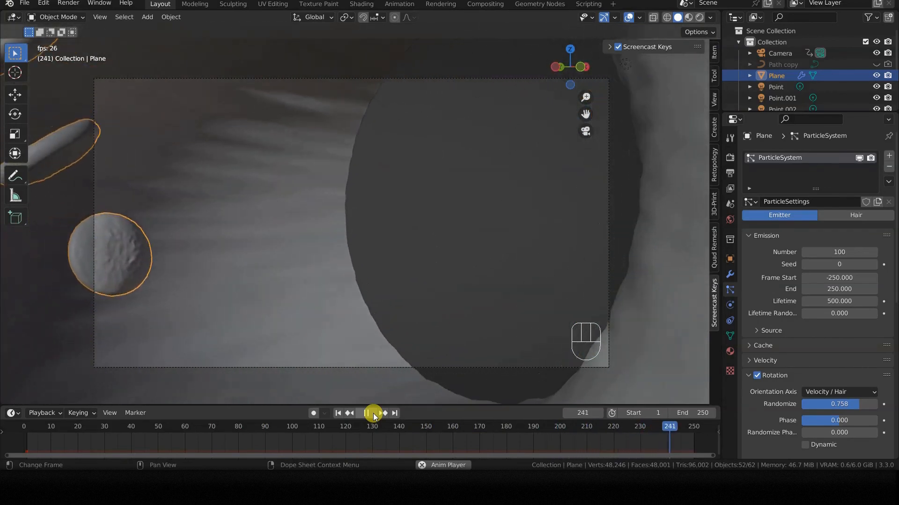
{"action": "left_click", "coordinate": [373, 414]}
{"action": "left_click", "coordinate": [339, 415]}
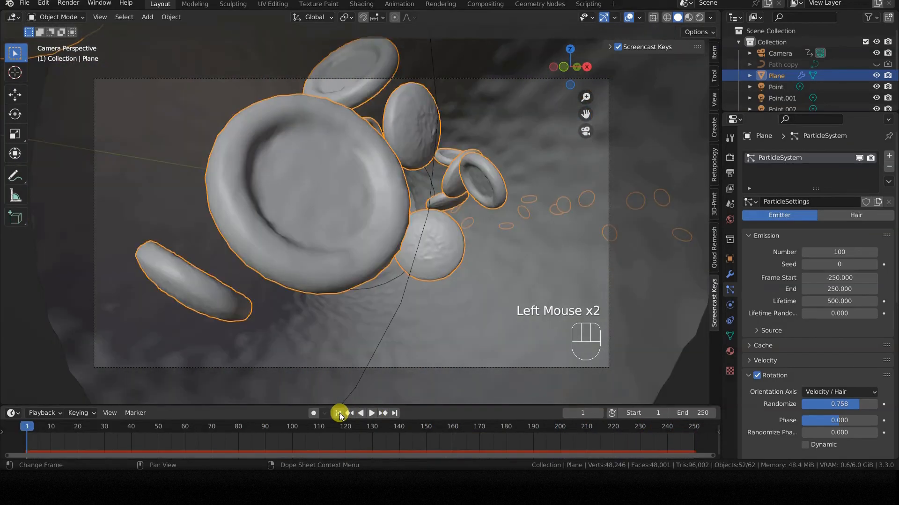
Leave the camera view to see the whole vessel from outside, and save the file.
{"action": "middle_click_drag", "start_coordinate": [488, 224], "coordinate": [348, 238]}
{"action": "scroll", "coordinate": [427, 258], "scroll_direction": "down", "scroll_amount": 3}
{"action": "key", "text": "ctrl+s"}
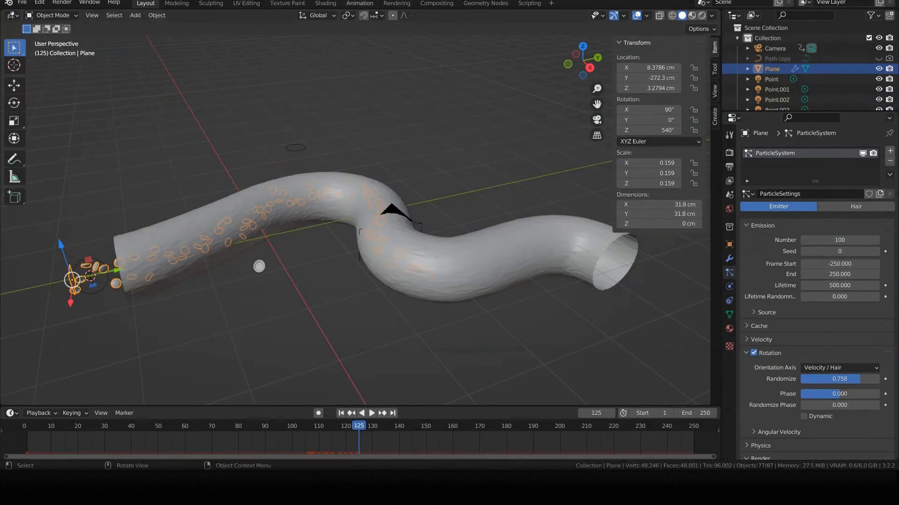
Enlarge the timeline and scrub back and forth through the frames to examine how the particles are cached.
{"action": "left_click_drag", "start_coordinate": [437, 401], "coordinate": [436, 397]}
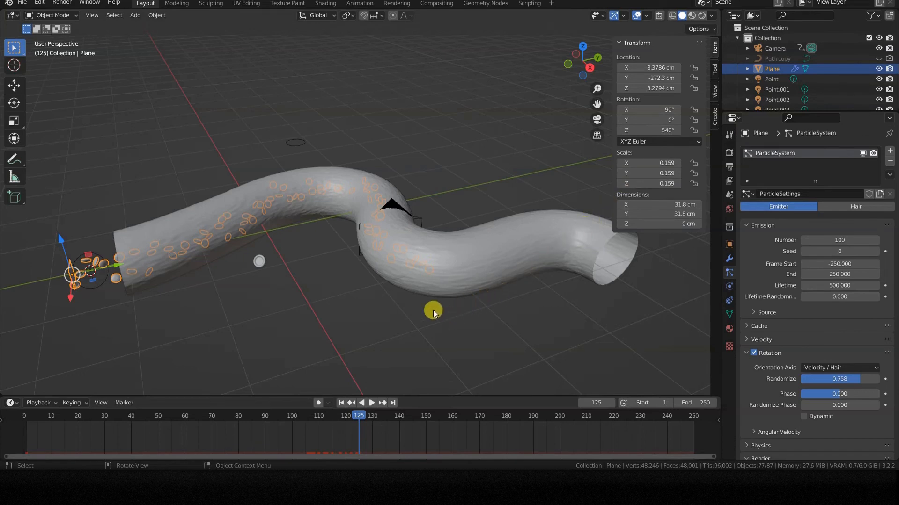
{"action": "middle_click_drag", "start_coordinate": [433, 311], "coordinate": [441, 278], "text": "shift"}
{"action": "left_click_drag", "start_coordinate": [358, 416], "coordinate": [240, 418]}
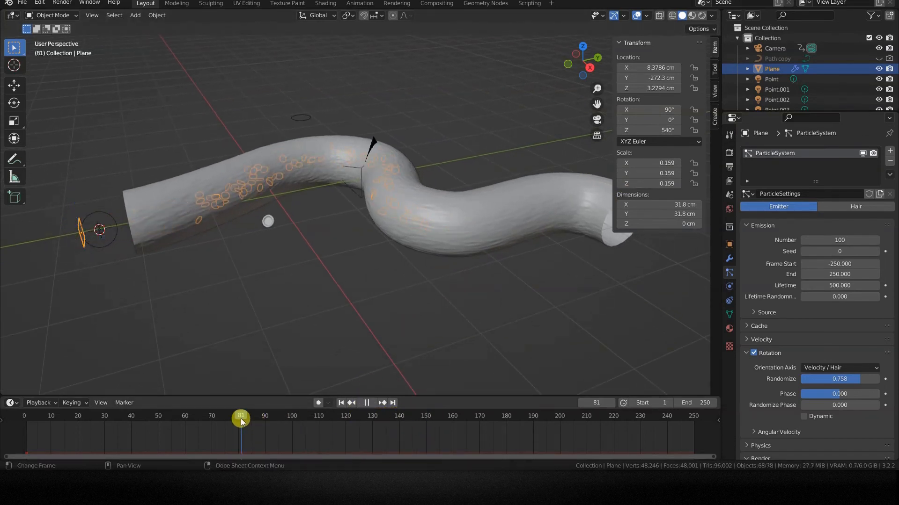
{"action": "left_click_drag", "start_coordinate": [243, 416], "coordinate": [291, 446]}
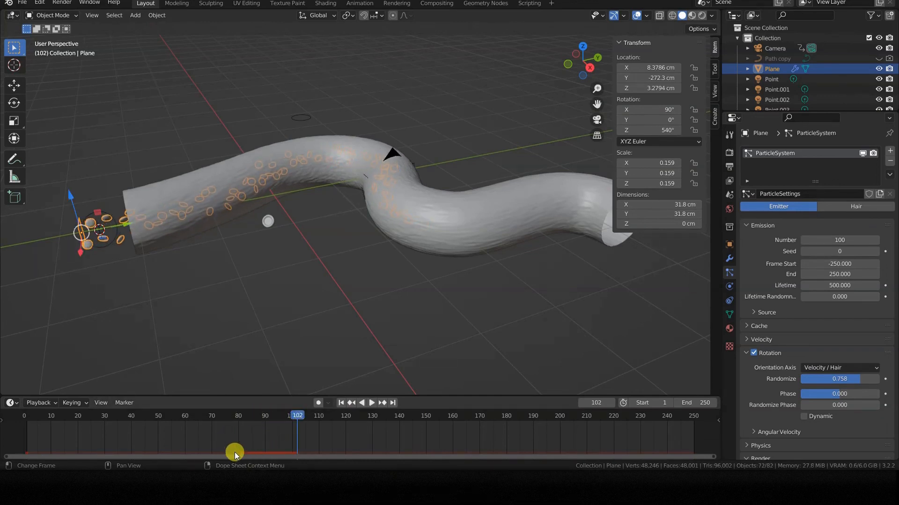
{"action": "left_click_drag", "start_coordinate": [371, 417], "coordinate": [461, 425]}
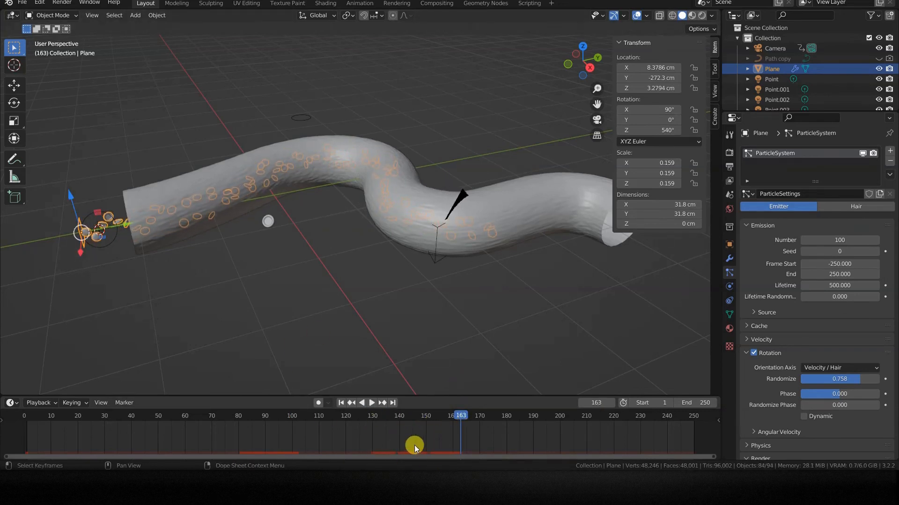
{"action": "left_click", "coordinate": [312, 417]}
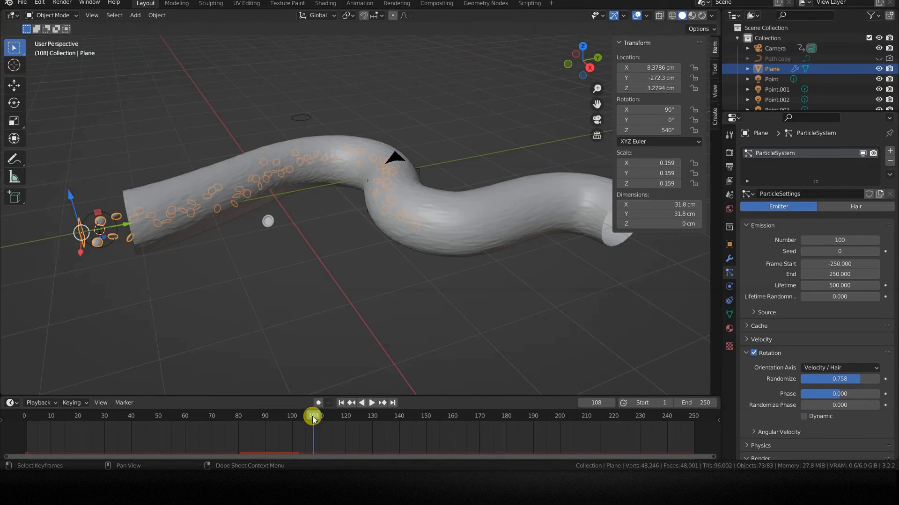
{"action": "left_click_drag", "start_coordinate": [224, 417], "coordinate": [406, 435]}
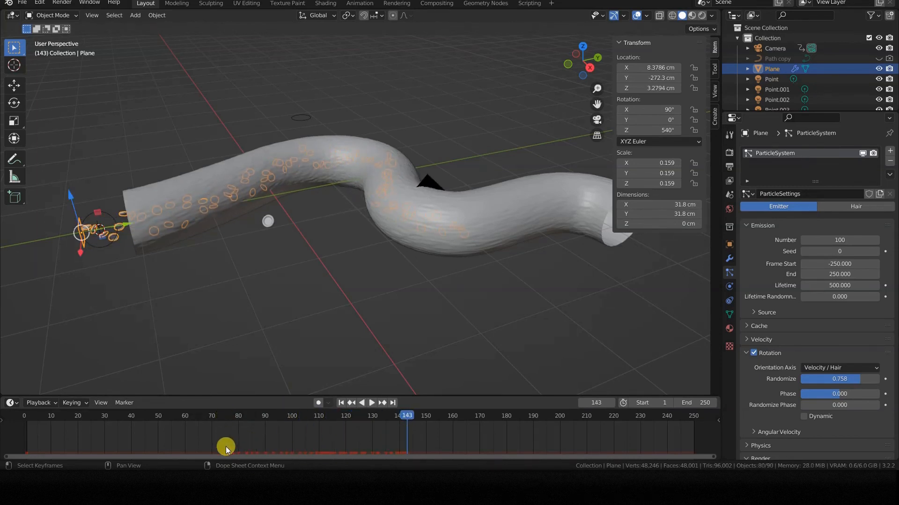
{"action": "left_click_drag", "start_coordinate": [501, 417], "coordinate": [568, 431]}
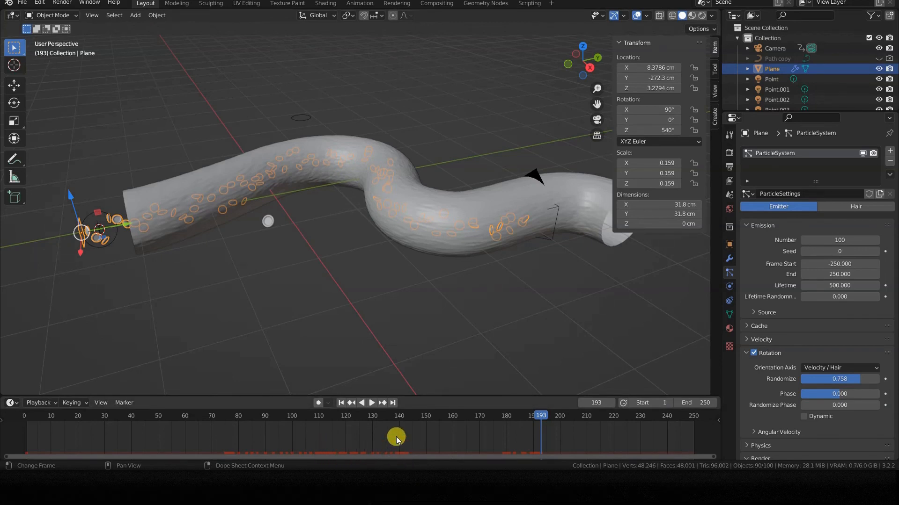
Play the animation towards the last frame to check the particle cache, and return to the first frame.
{"action": "key", "text": "F3"}
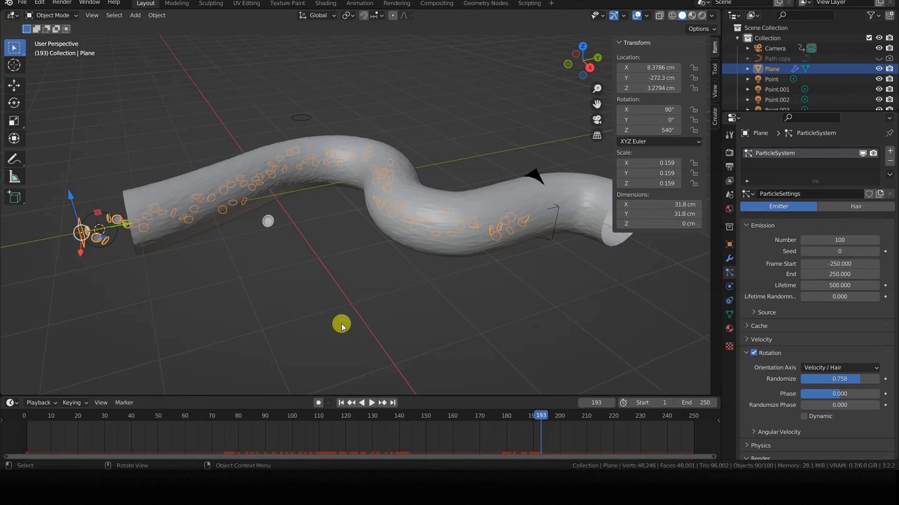
{"action": "left_click", "coordinate": [371, 403]}
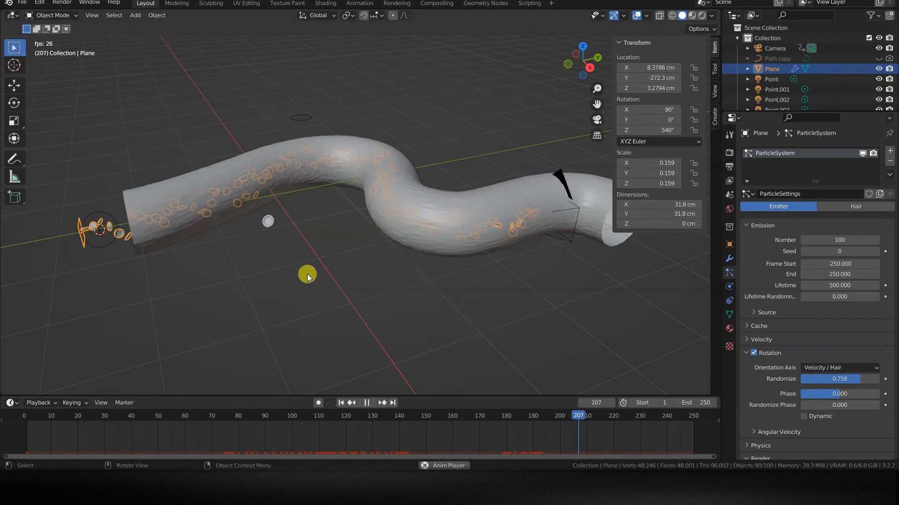
{"action": "left_click", "coordinate": [366, 402]}
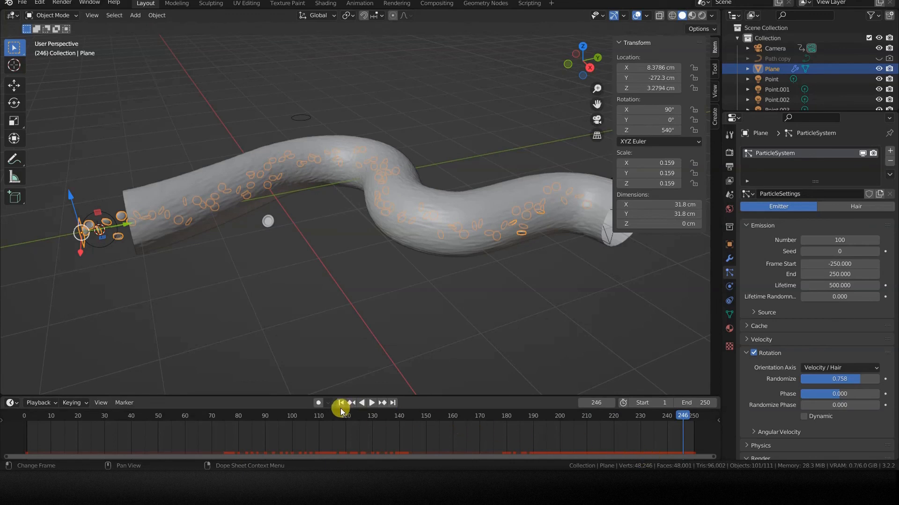
{"action": "left_click_drag", "start_coordinate": [340, 408], "coordinate": [423, 428]}
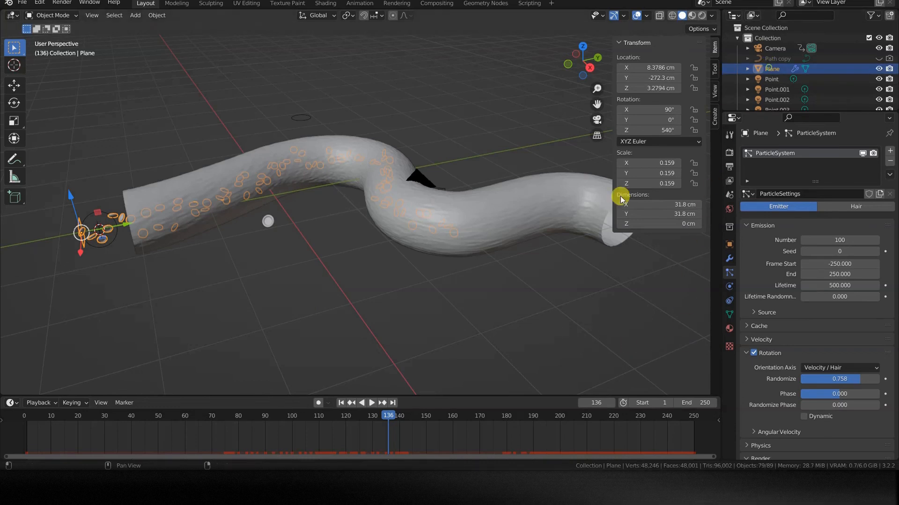
{"action": "left_click", "coordinate": [342, 403]}
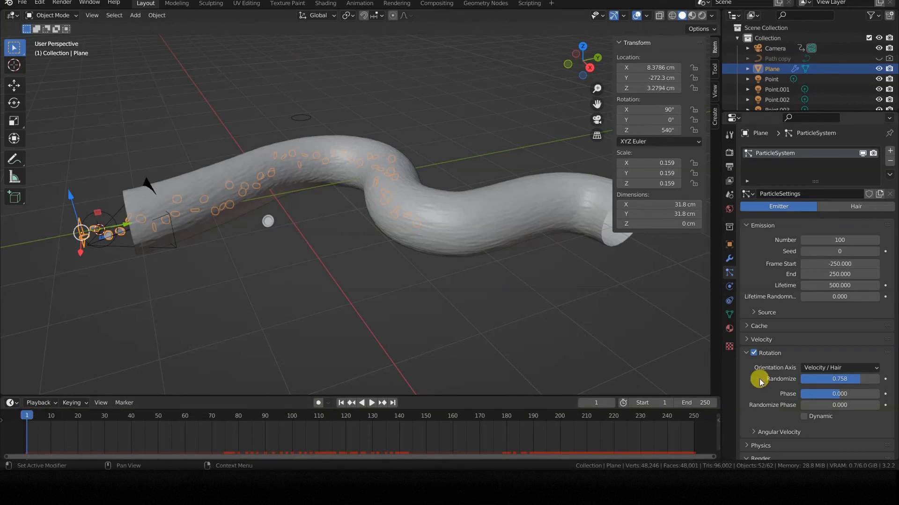
Open the cache settings of the emitter plane's particle system and bake the particle simulation.
{"action": "left_click", "coordinate": [758, 327]}
{"action": "scroll", "coordinate": [758, 328], "scroll_direction": "down", "scroll_amount": 3}
{"action": "scroll", "coordinate": [756, 325], "scroll_direction": "down", "scroll_amount": 3}
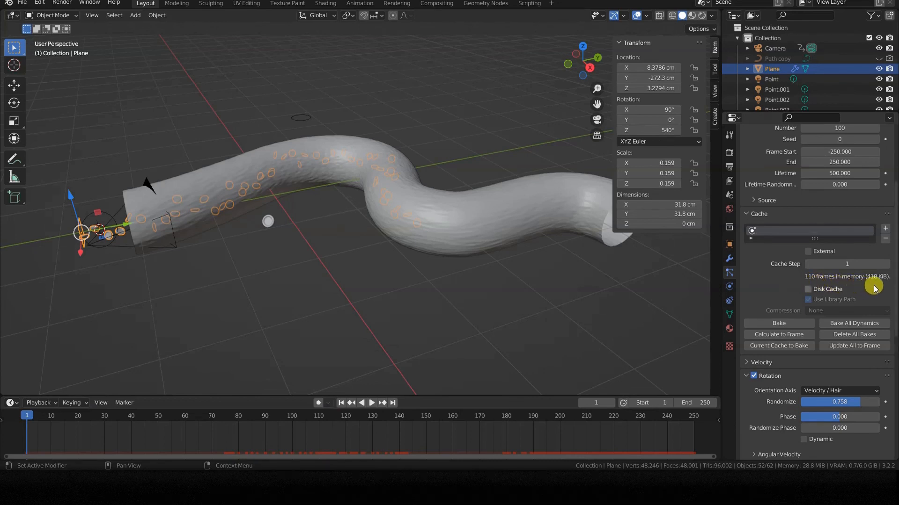
{"action": "left_click", "coordinate": [885, 229]}
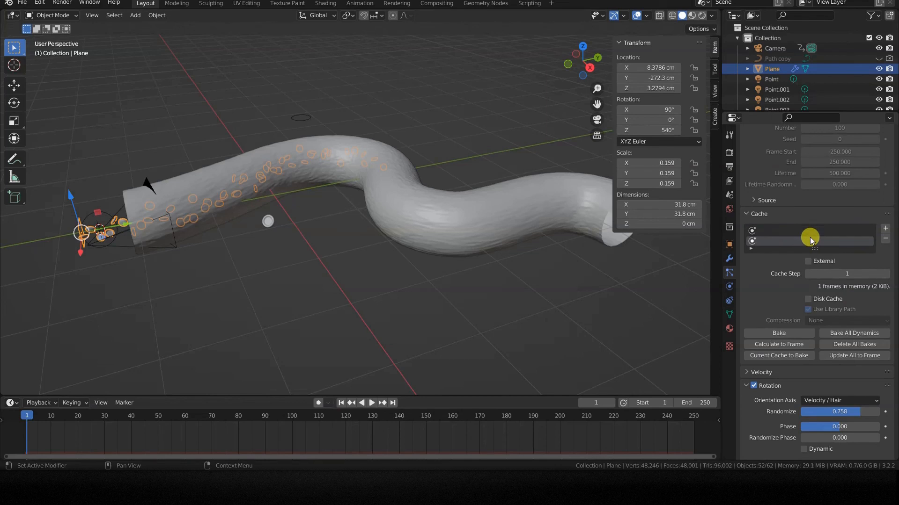
{"action": "left_click", "coordinate": [885, 239]}
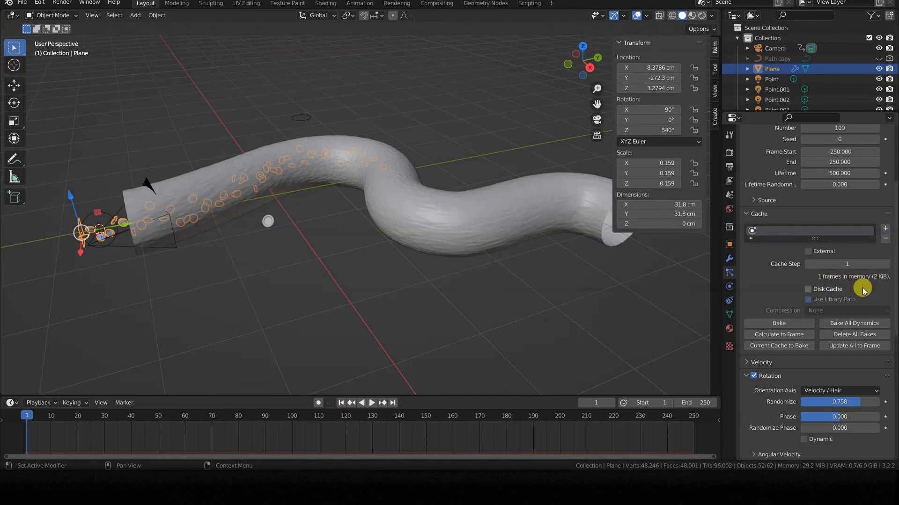
{"action": "left_click", "coordinate": [788, 324]}
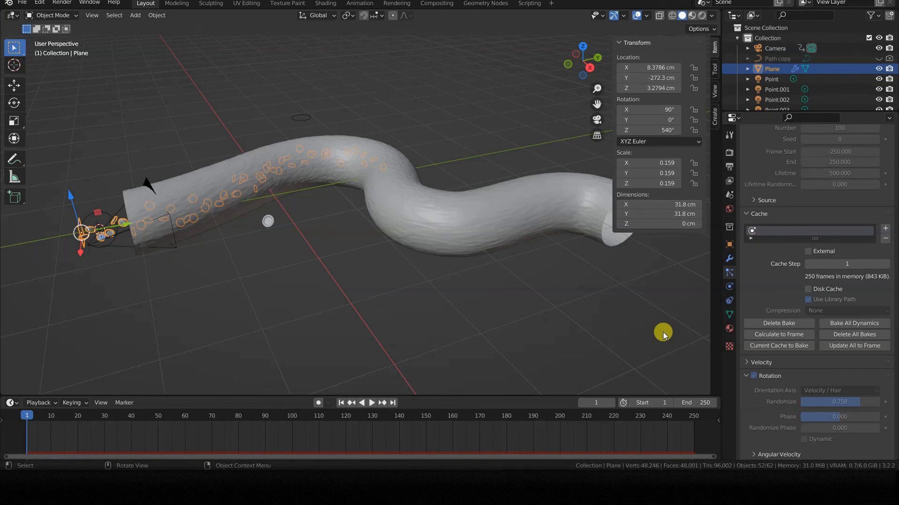
Open the render properties and examine the sampling settings for the final render.
{"action": "left_click", "coordinate": [66, 3]}
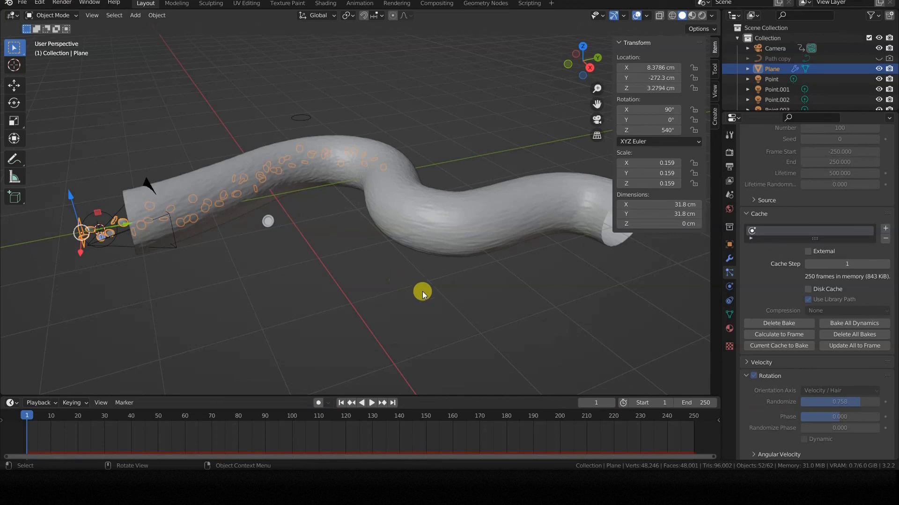
{"action": "left_click", "coordinate": [730, 155]}
{"action": "scroll", "coordinate": [795, 253], "scroll_direction": "up", "scroll_amount": 4}
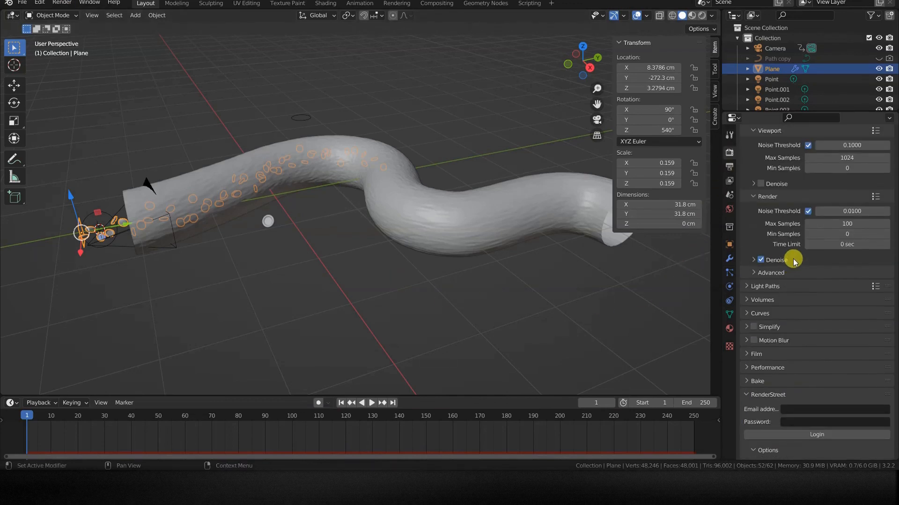